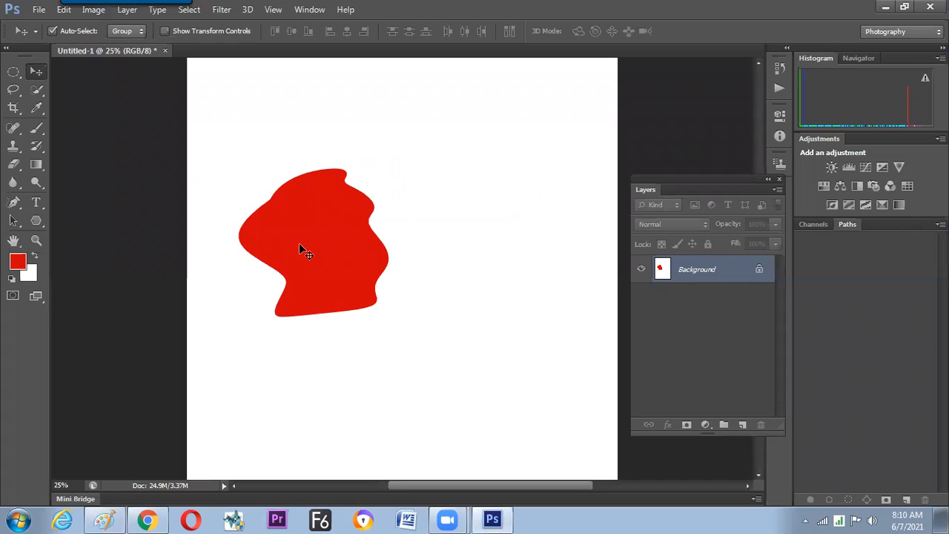
Try to move the red shape on the locked Background layer, and shift the floating Layers panel.
drag(342, 248, 422, 240)
key(Return)
drag(690, 176, 652, 166)
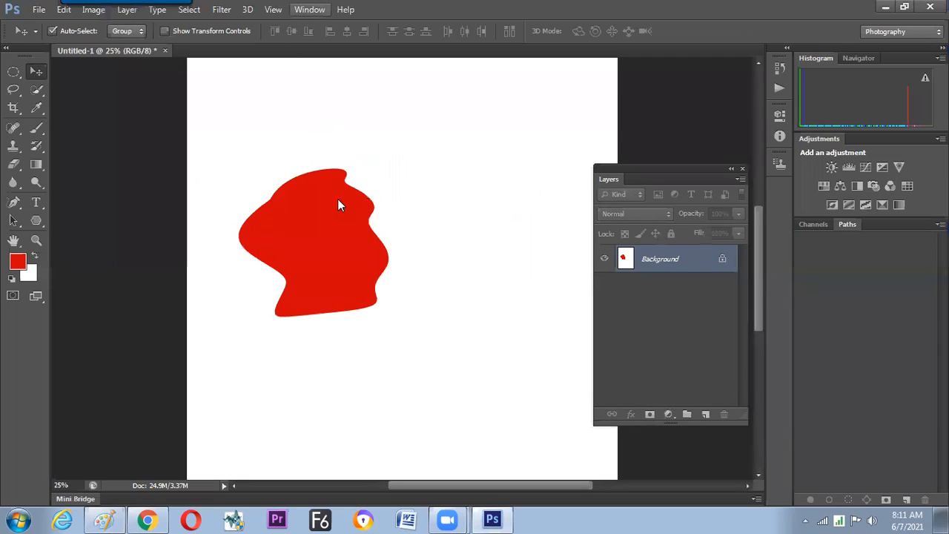
click(309, 10)
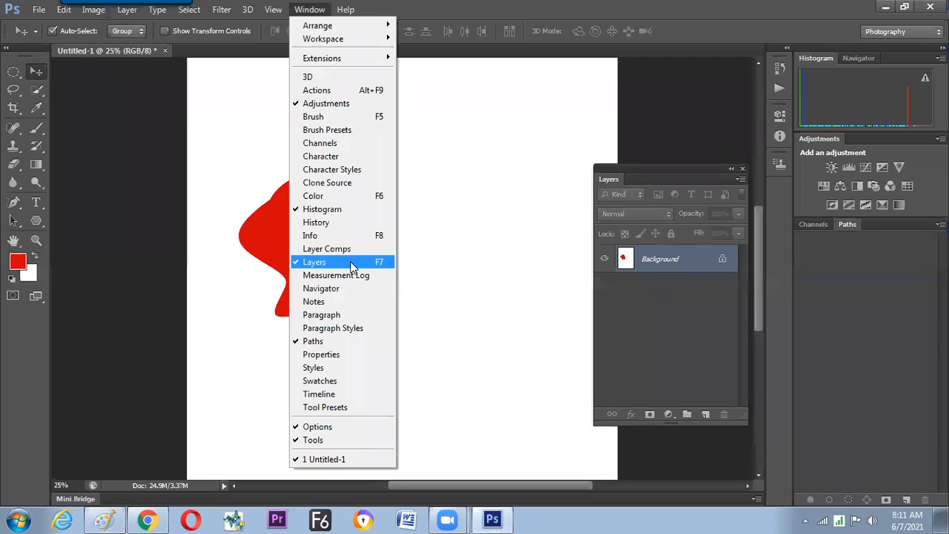
click(548, 199)
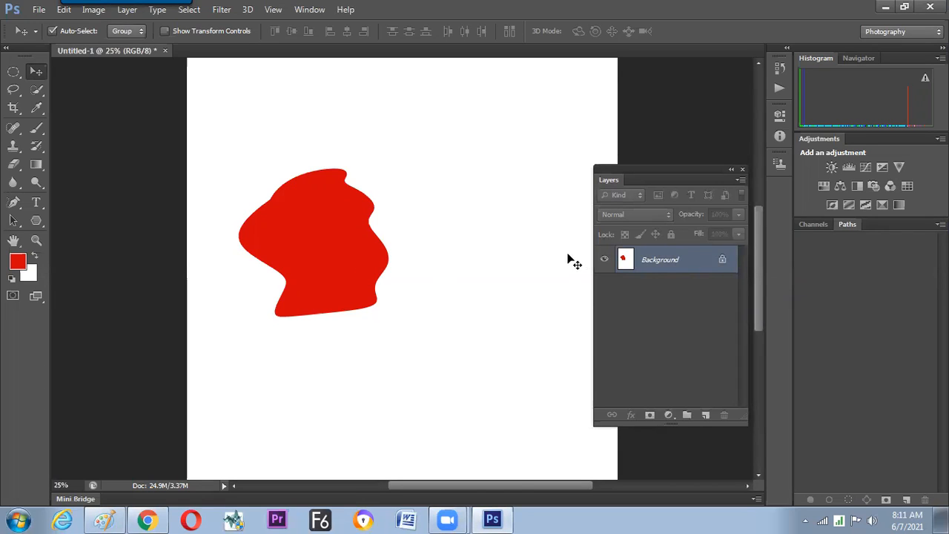
Convert the locked Background into a regular layer named Layer 0 with Normal mode and 100% opacity.
double_click(723, 261)
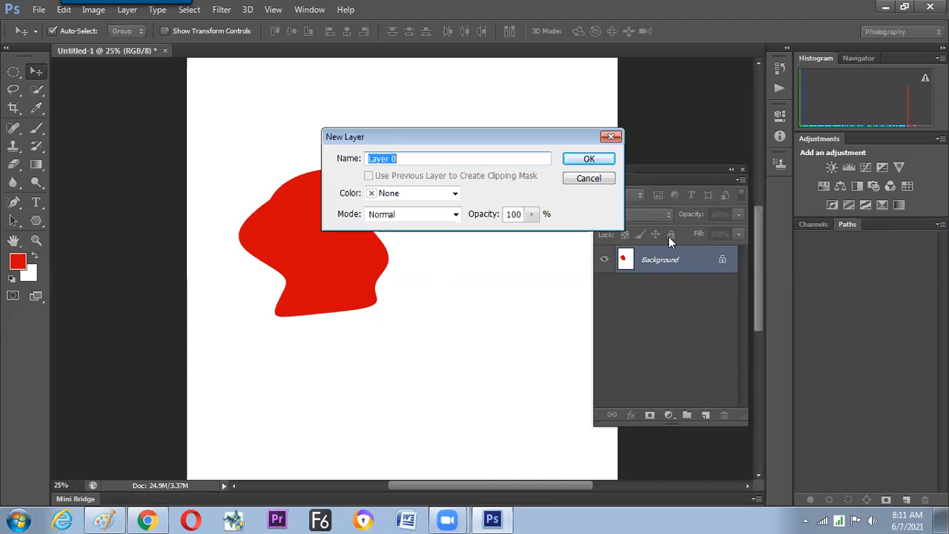
click(599, 158)
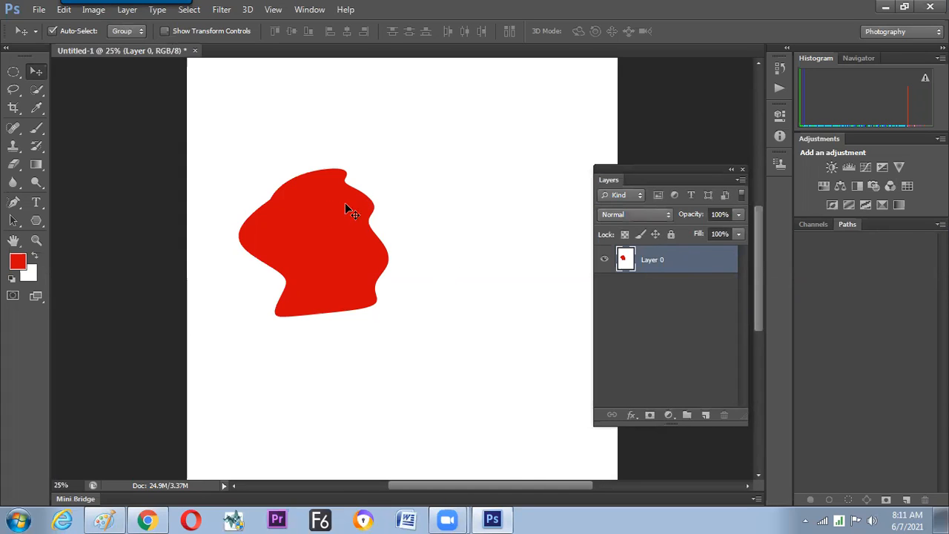
Move Layer 0 with its red shape around the canvas and bring it back in line with the canvas edges.
drag(269, 185, 361, 286)
drag(377, 321, 347, 338)
drag(383, 306, 339, 300)
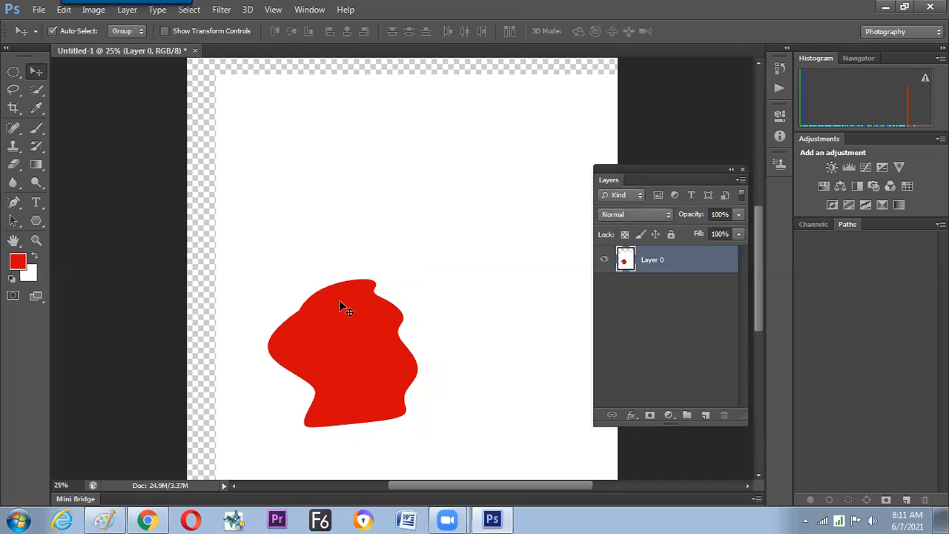
drag(351, 308, 330, 303)
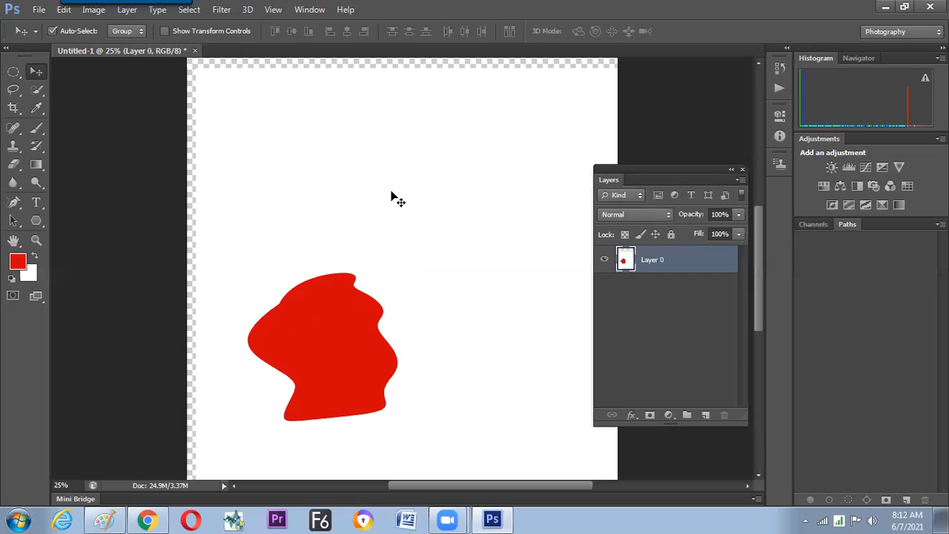
mouse_move(320, 211)
mouse_down()
mouse_move(301, 193)
mouse_move(324, 211)
mouse_up()
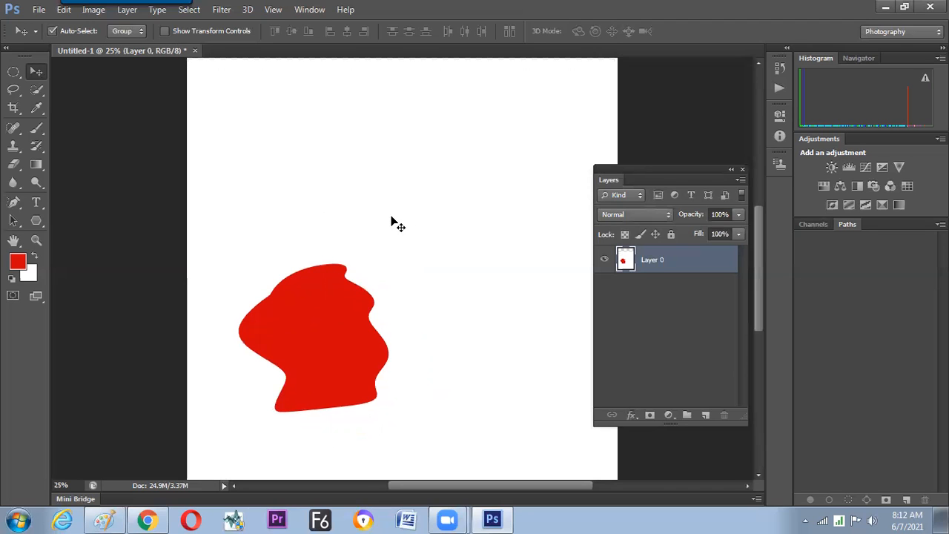
key(ctrl+minus)
drag(380, 196, 370, 165)
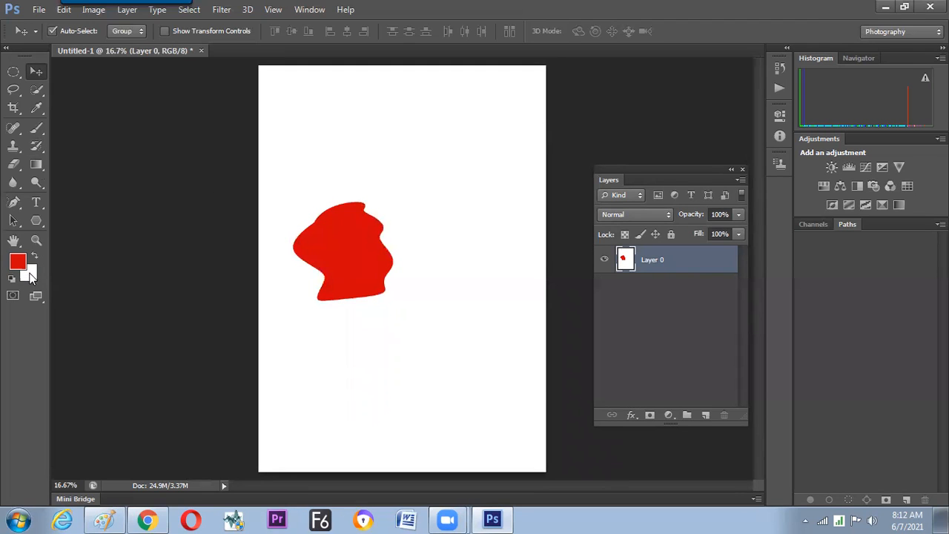
Fill Layer 0 with the white background color and add a new empty layer above it.
key(ctrl+Delete)
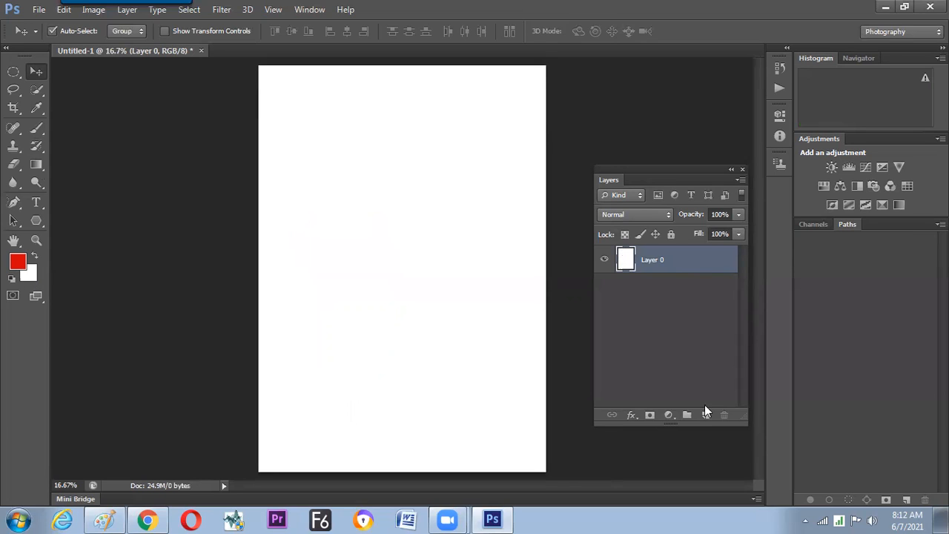
drag(675, 173, 650, 135)
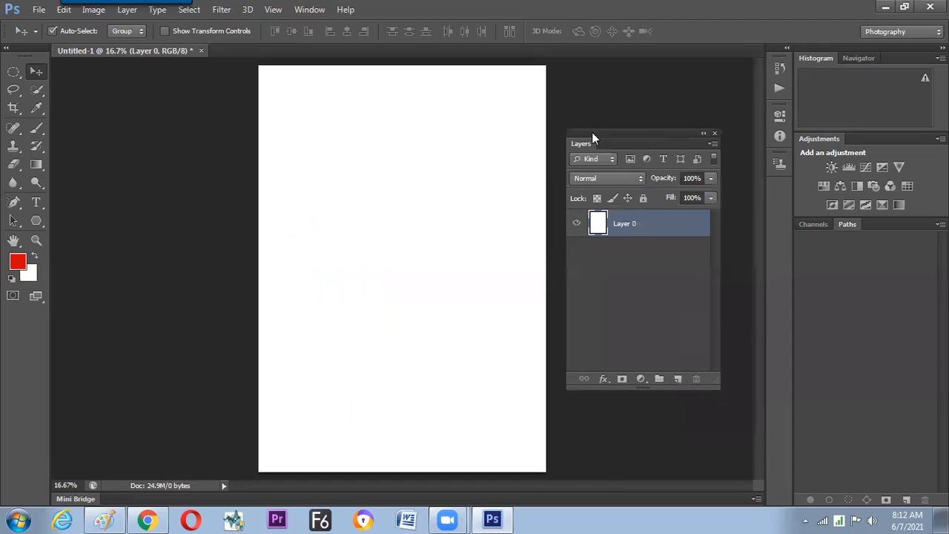
click(680, 378)
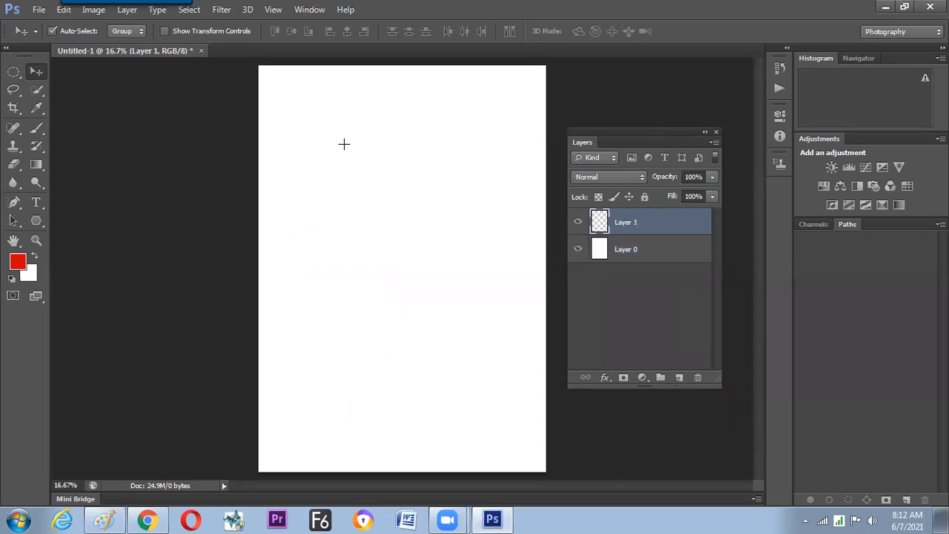
Create a large red-filled ellipse on Layer 1 and move it slightly down and left on the page.
key(m)
drag(327, 136, 373, 188)
drag(449, 267, 450, 270)
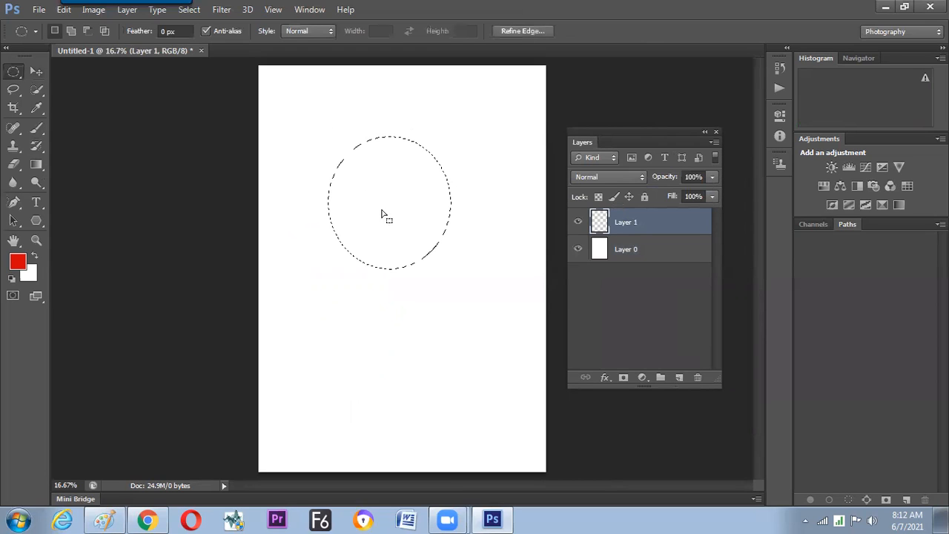
key(alt+BackSpace)
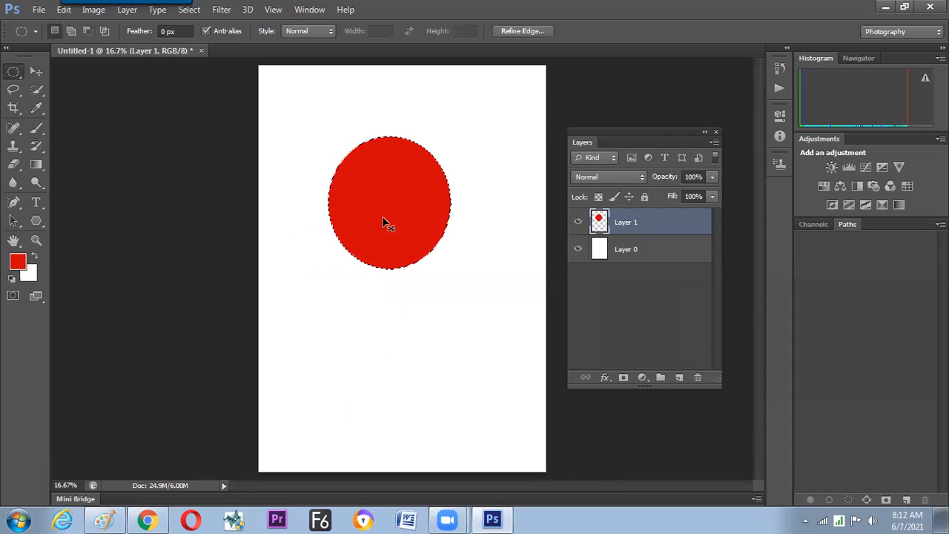
key(ctrl+d)
key(v)
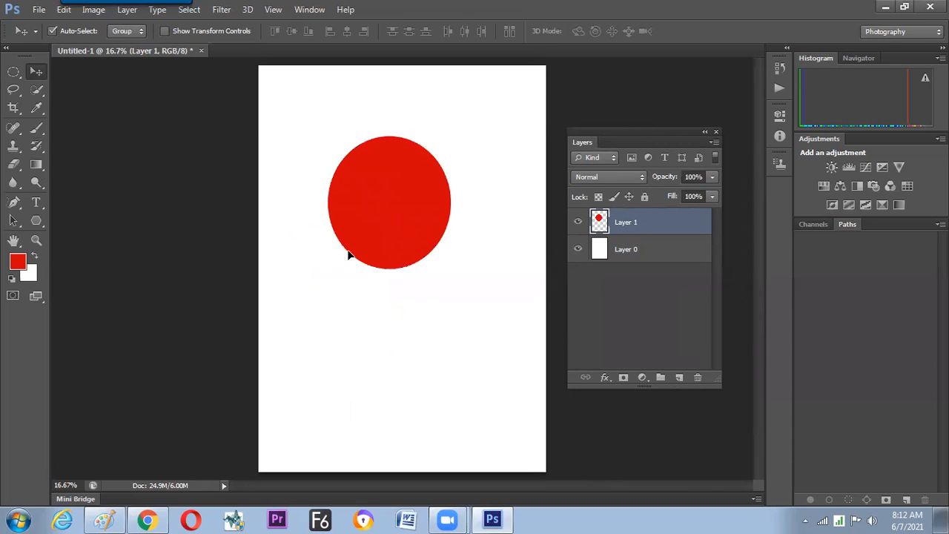
drag(431, 219, 384, 247)
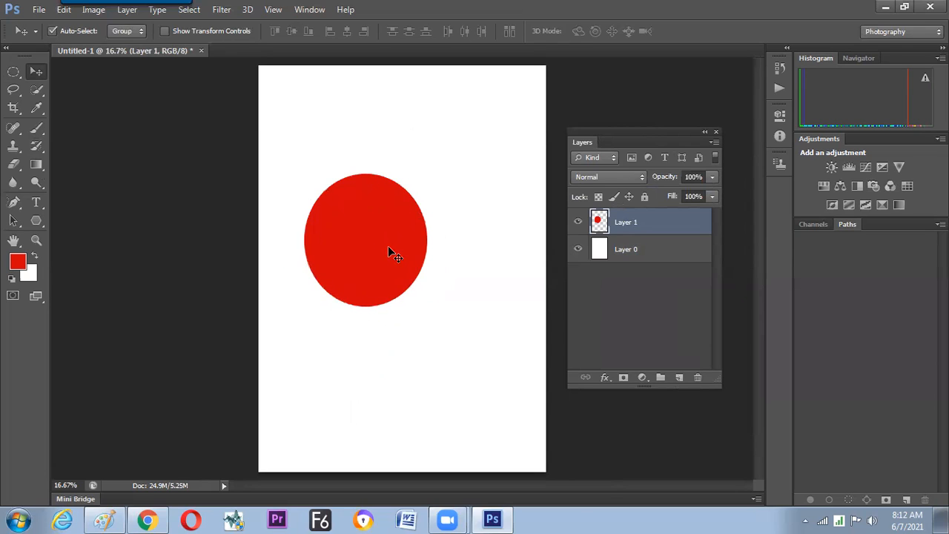
Add a new layer and make a circular selection overlapping the lower-right part of the red ellipse.
click(676, 379)
key(m)
drag(353, 230, 462, 365)
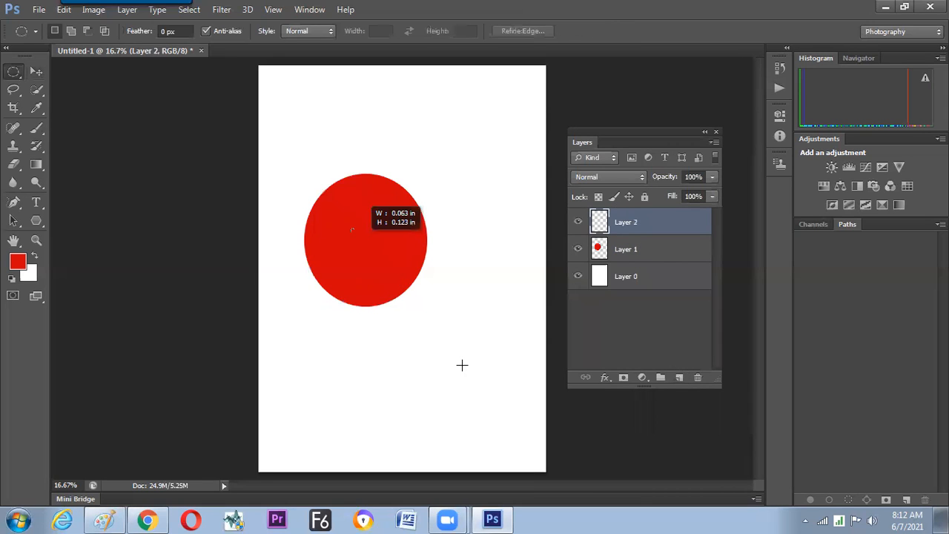
Set the foreground color to bright green, fill the circular selection on Layer 2 with it, and deselect.
click(18, 261)
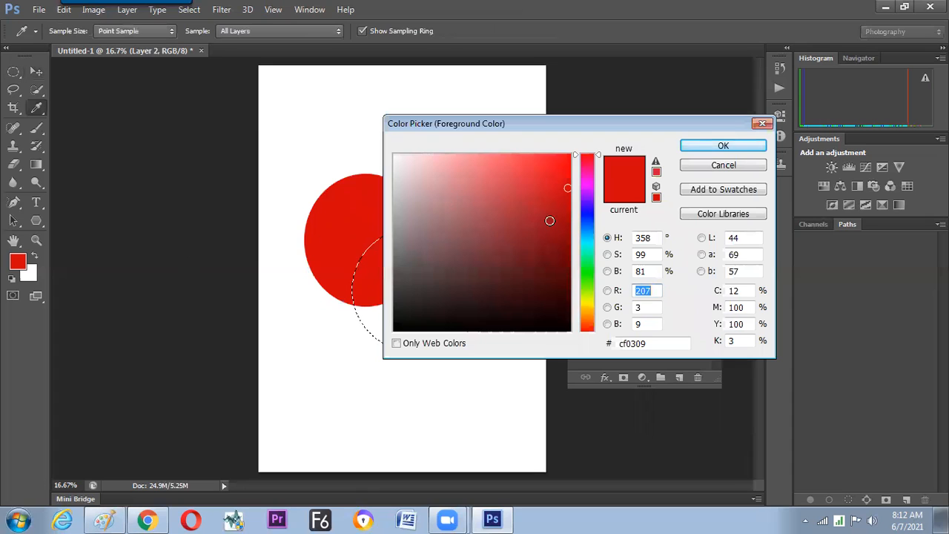
click(586, 269)
click(573, 156)
click(723, 146)
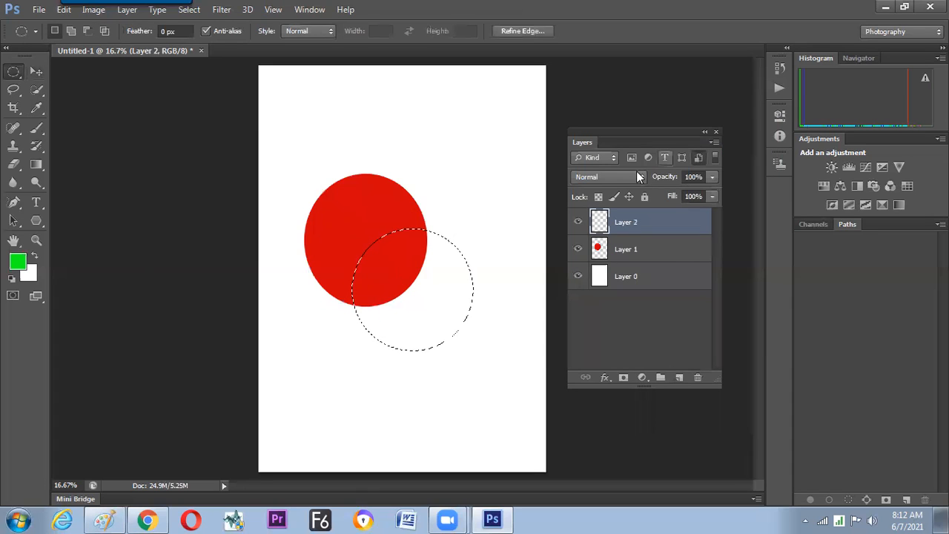
key(alt+BackSpace)
key(ctrl+d)
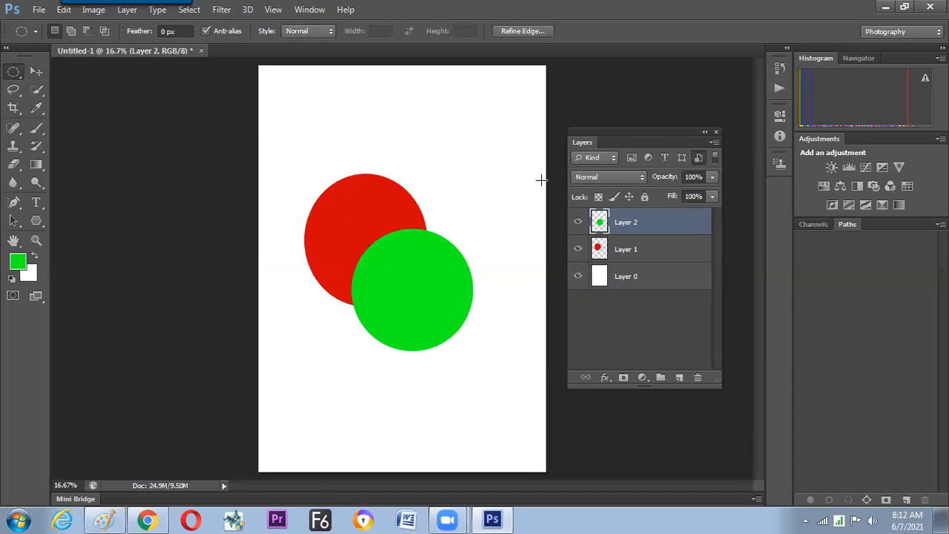
Place Layer 2 beneath Layer 1 and move the green circle around behind the red ellipse.
click(39, 71)
drag(426, 287, 446, 272)
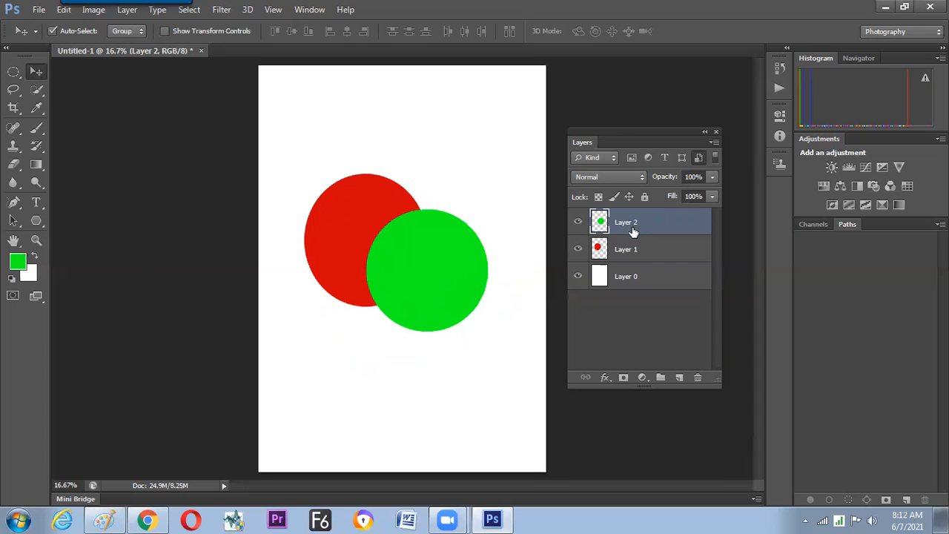
drag(659, 221, 659, 265)
drag(468, 268, 442, 199)
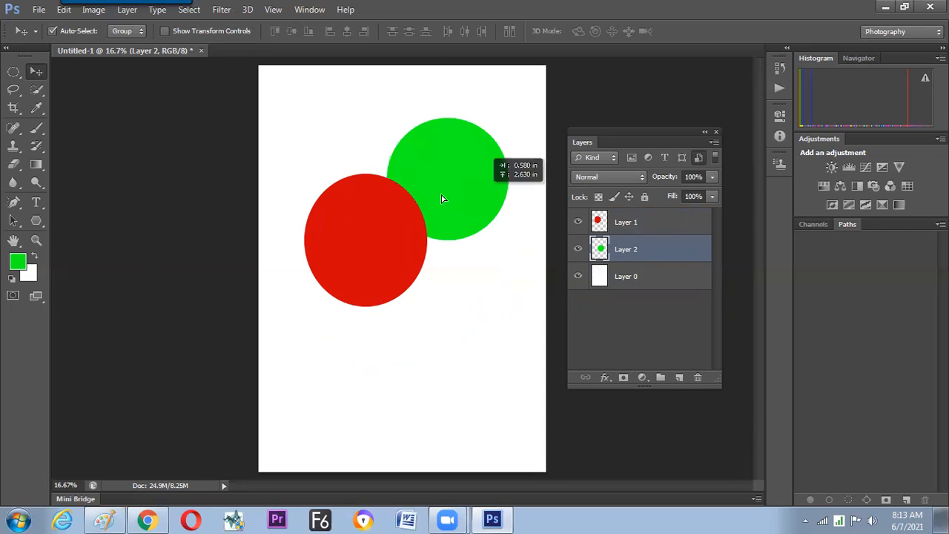
drag(490, 272, 450, 295)
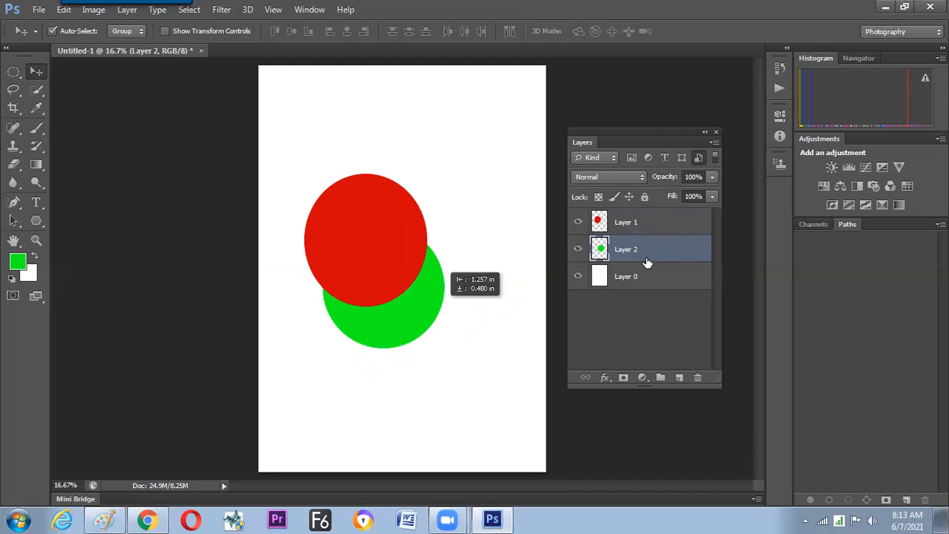
Bring Layer 2 above Layer 1 and position the green circle over the red ellipse's right side.
drag(645, 259, 657, 210)
mouse_move(440, 242)
mouse_down()
mouse_move(467, 276)
mouse_move(451, 250)
mouse_up()
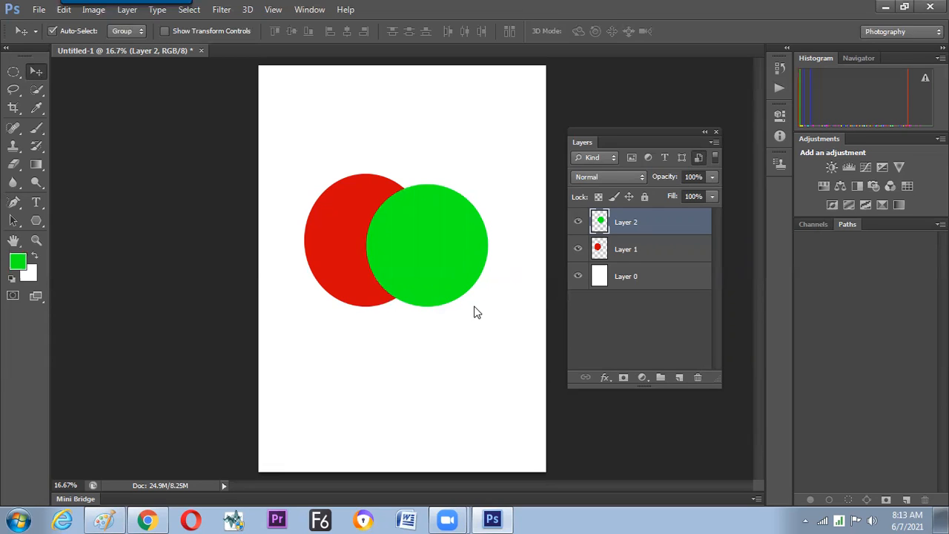
Open Penguins.jpg from the Sample Pictures folder.
key(ctrl+o)
click(313, 212)
double_click(711, 127)
double_click(480, 282)
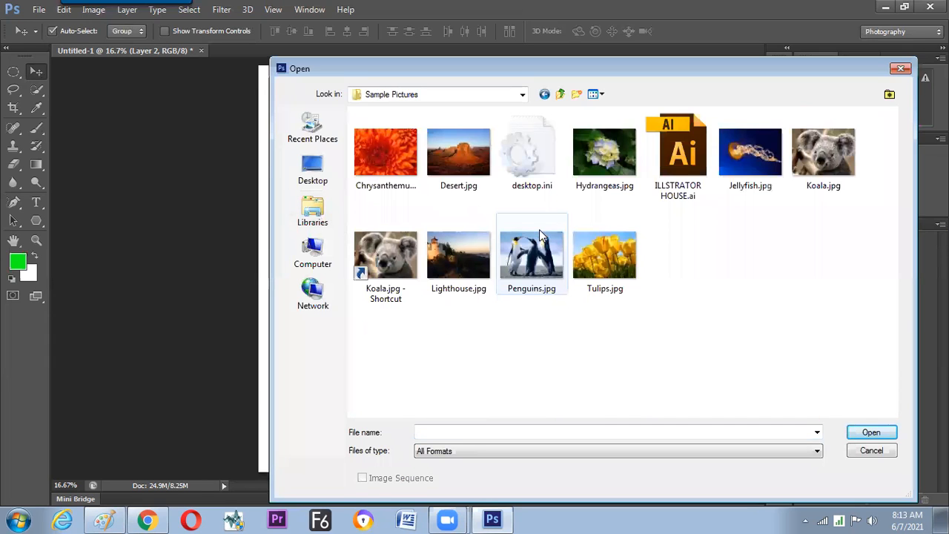
click(533, 269)
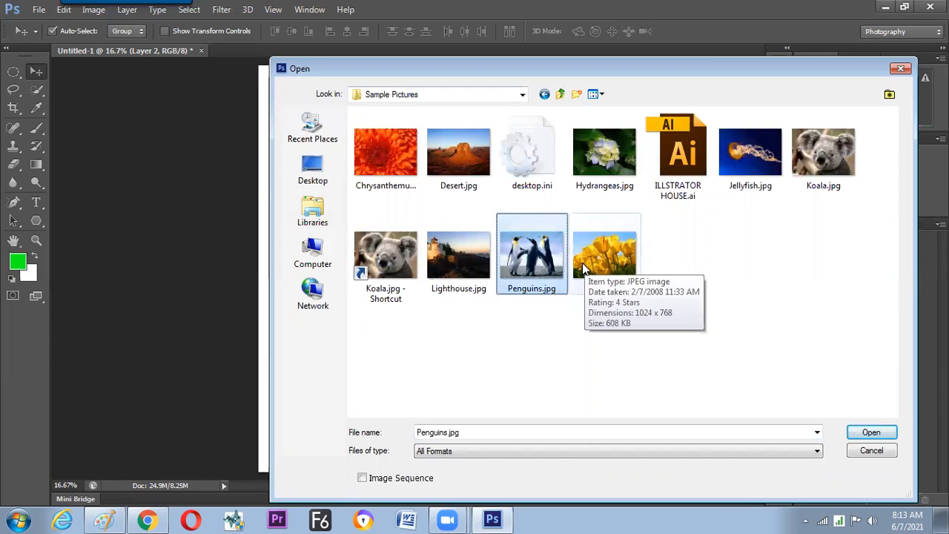
double_click(567, 263)
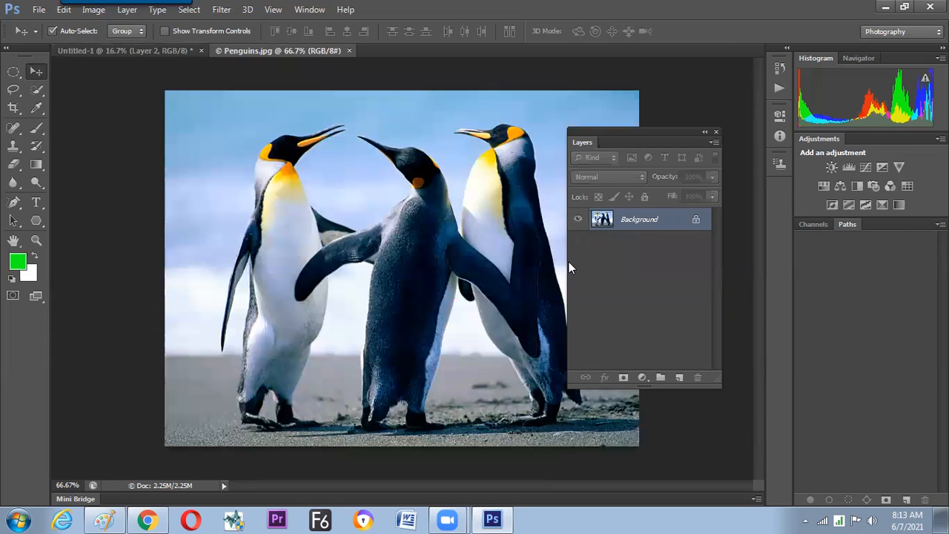
Make a freehand Lasso selection around the leftmost penguin's head, wings and upper body.
click(13, 89)
mouse_move(253, 235)
mouse_down()
mouse_move(258, 137)
mouse_move(356, 109)
mouse_move(352, 130)
mouse_move(307, 173)
mouse_up()
mouse_move(388, 233)
mouse_down()
mouse_move(275, 280)
mouse_move(229, 353)
mouse_move(211, 313)
mouse_move(250, 199)
mouse_up()
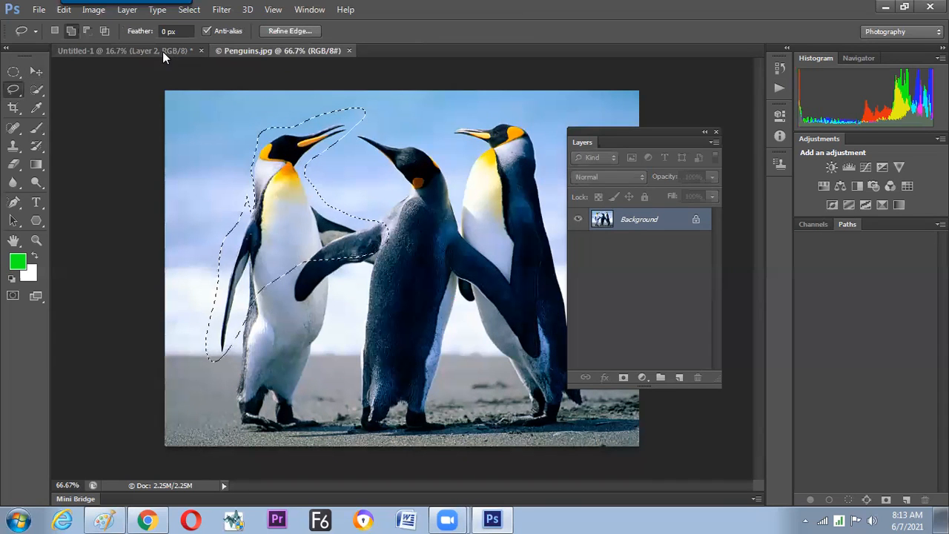
Paste the copied penguin selection into the Untitled-1 document with the circles.
key(ctrl+Tab)
key(ctrl+v)
key(v)
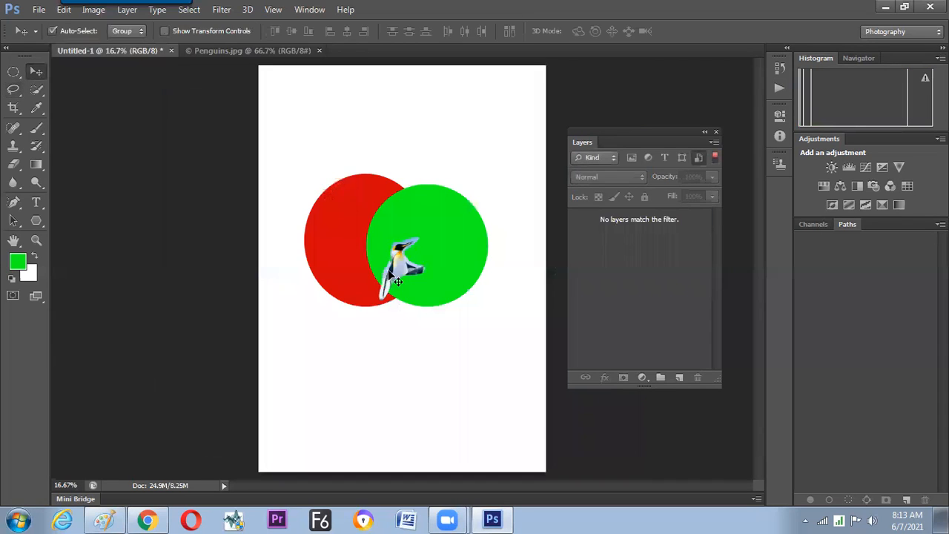
Turn off layer filtering so the layer list shows all layers.
click(385, 268)
click(483, 206)
click(508, 222)
click(714, 158)
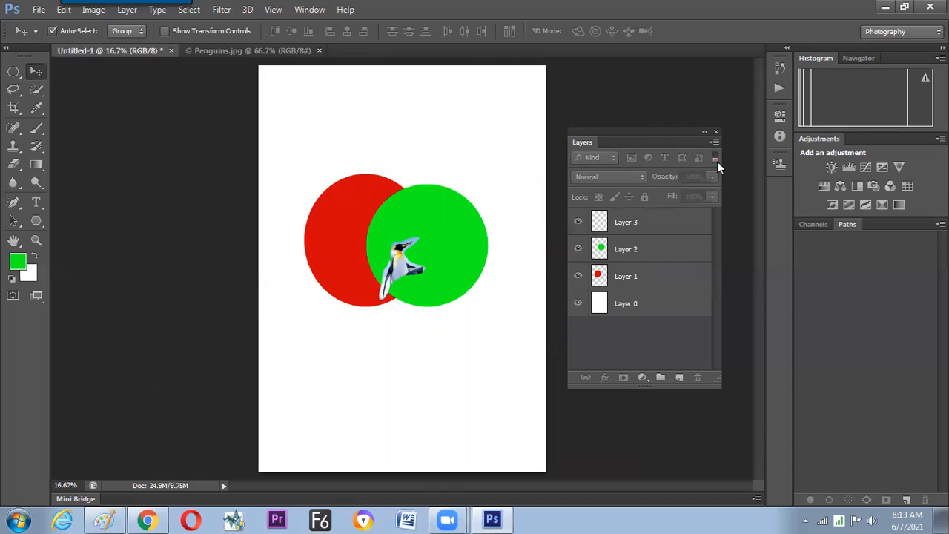
Move the penguin cutout around the circles while lowering Layer 3 beneath Layer 2 and beneath Layer 1.
drag(378, 281, 394, 298)
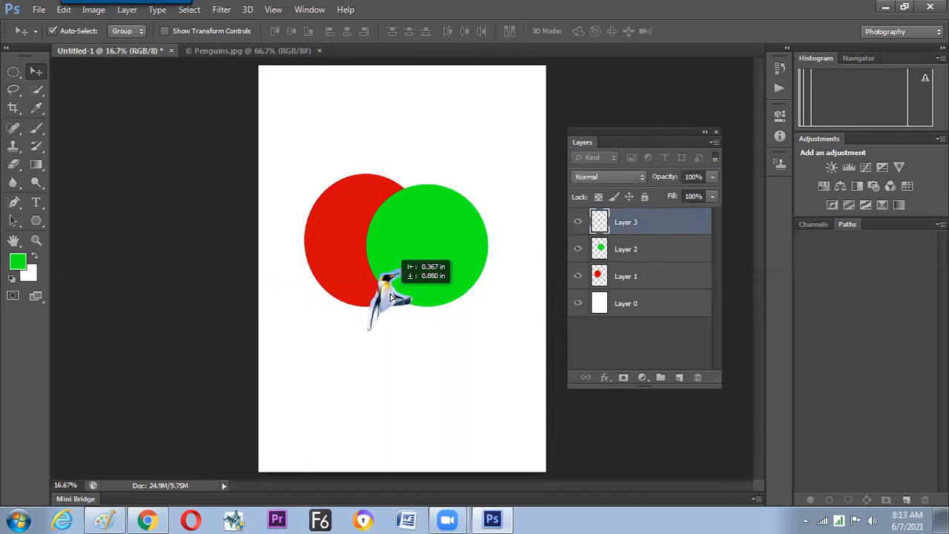
drag(393, 296, 406, 288)
drag(649, 258, 649, 261)
drag(372, 319, 345, 324)
drag(636, 261, 632, 284)
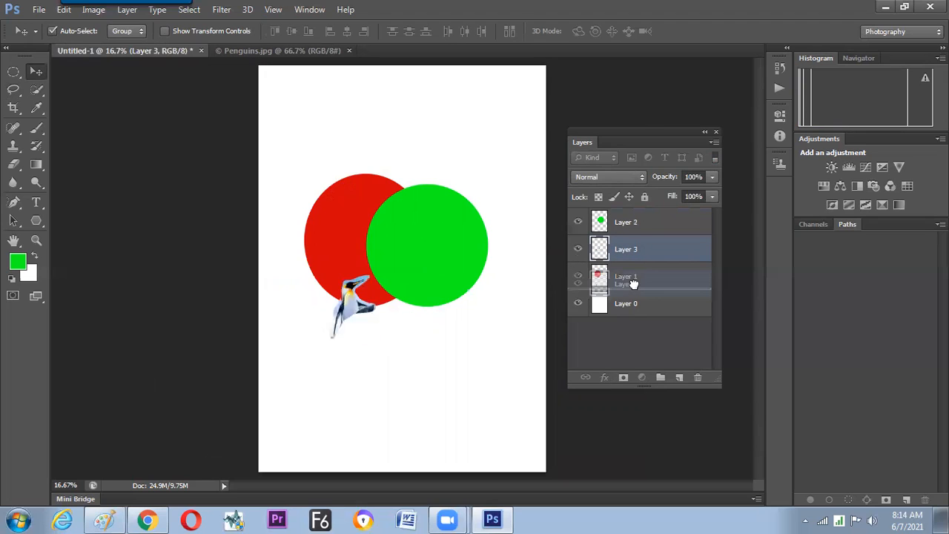
drag(332, 327, 296, 310)
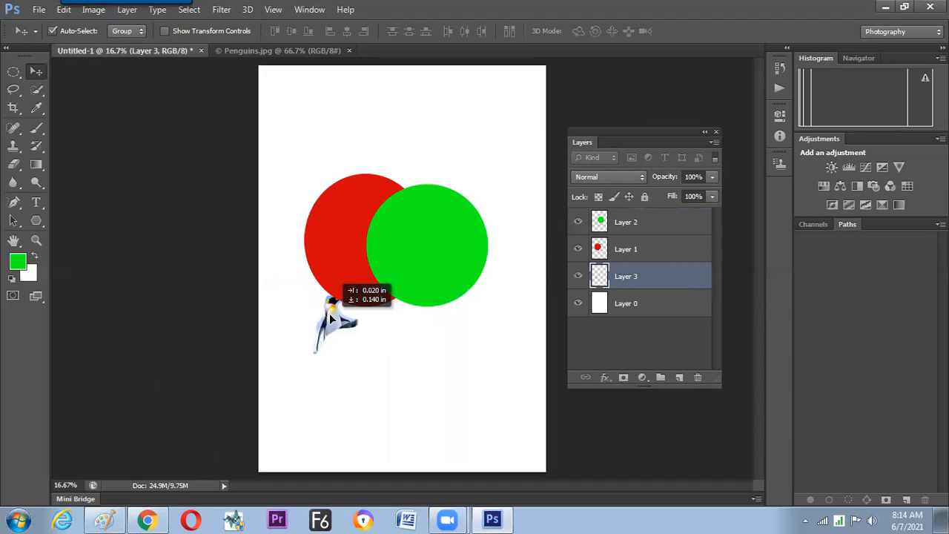
Bring Layer 3 to the top of the layer stack and move the penguin cutout over the circles' lower overlap.
drag(639, 268, 647, 217)
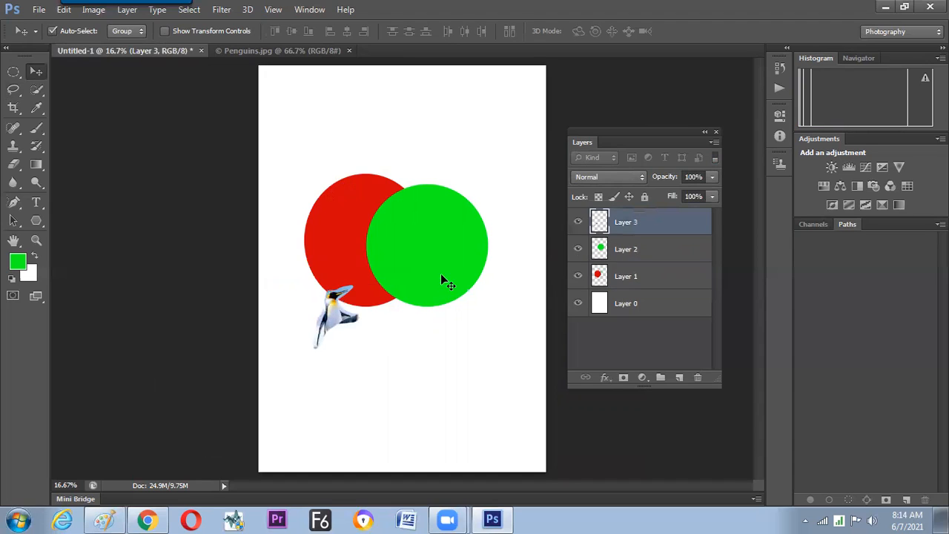
drag(328, 313, 386, 311)
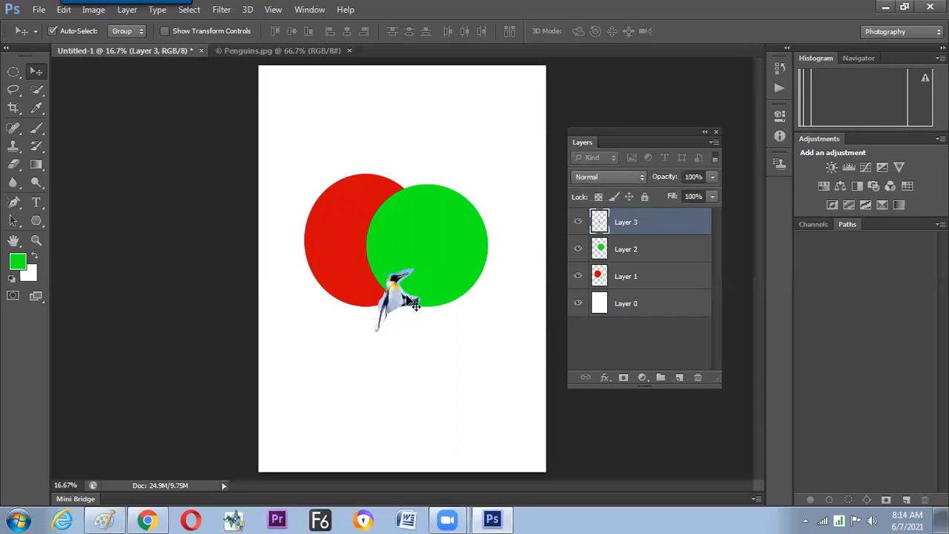
Duplicate the penguin's Layer 3 and its copy, placing the duplicates in a row beside the original penguin.
drag(634, 235, 448, 239)
drag(397, 296, 444, 303)
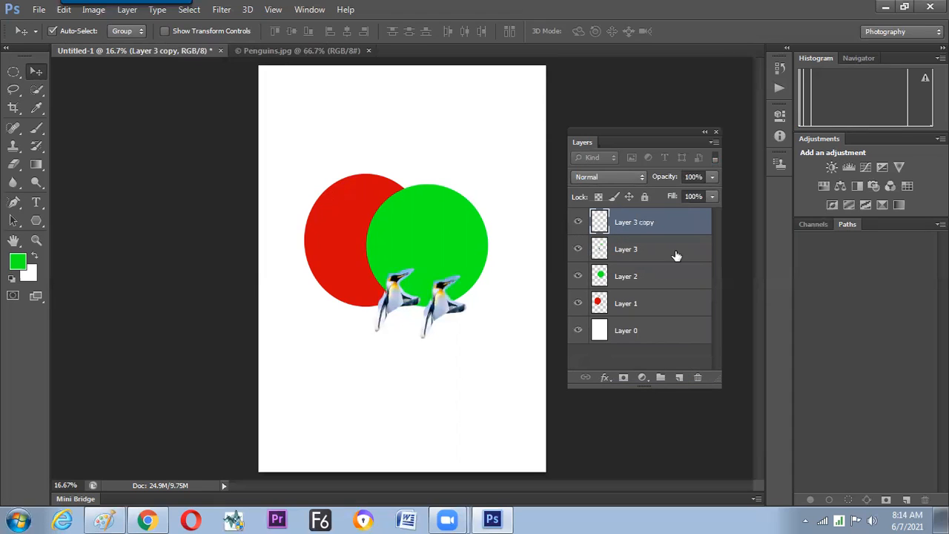
drag(675, 224, 683, 380)
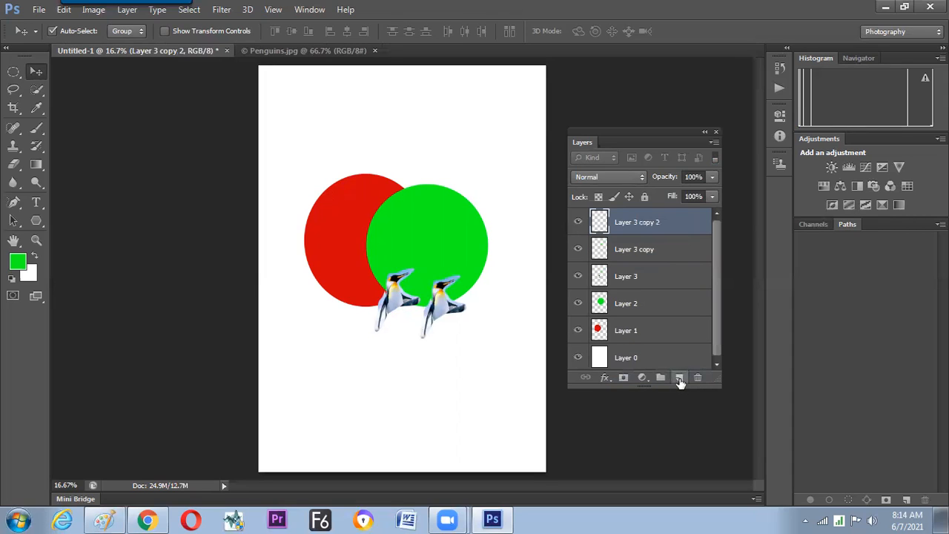
drag(463, 317, 523, 303)
Delete both duplicate penguin layers, keeping only the original Layer 3.
drag(663, 227, 698, 377)
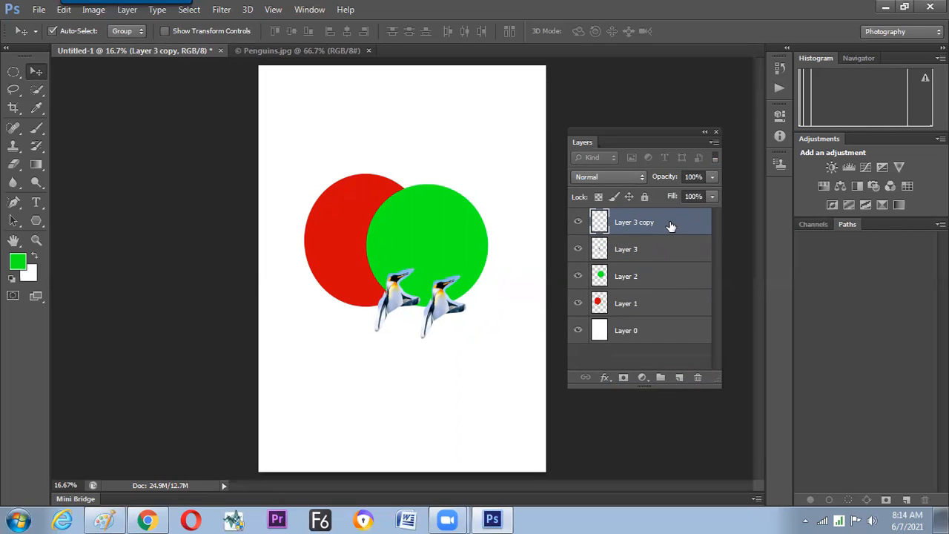
drag(681, 228, 699, 379)
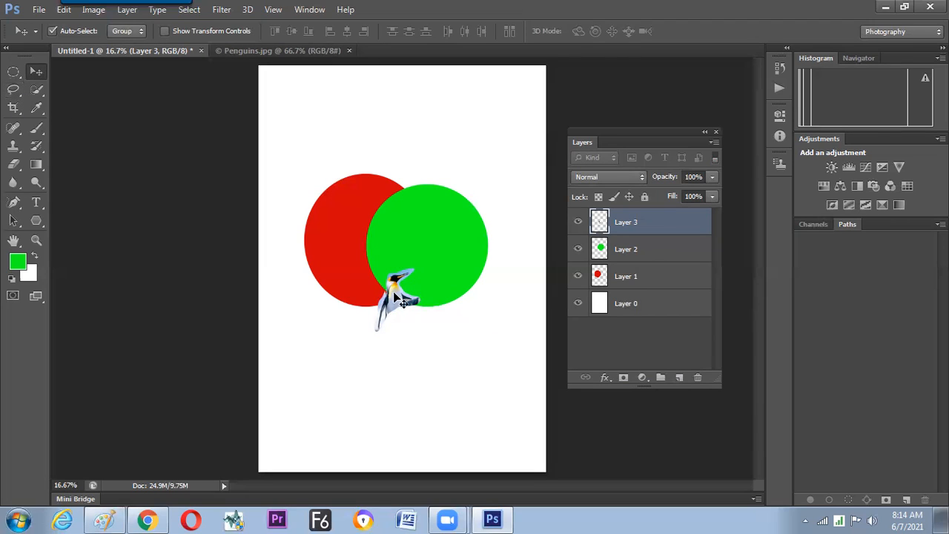
Move the penguin cutout slightly down and to the right, over the green circle's lower edge.
drag(394, 293, 397, 301)
click(36, 90)
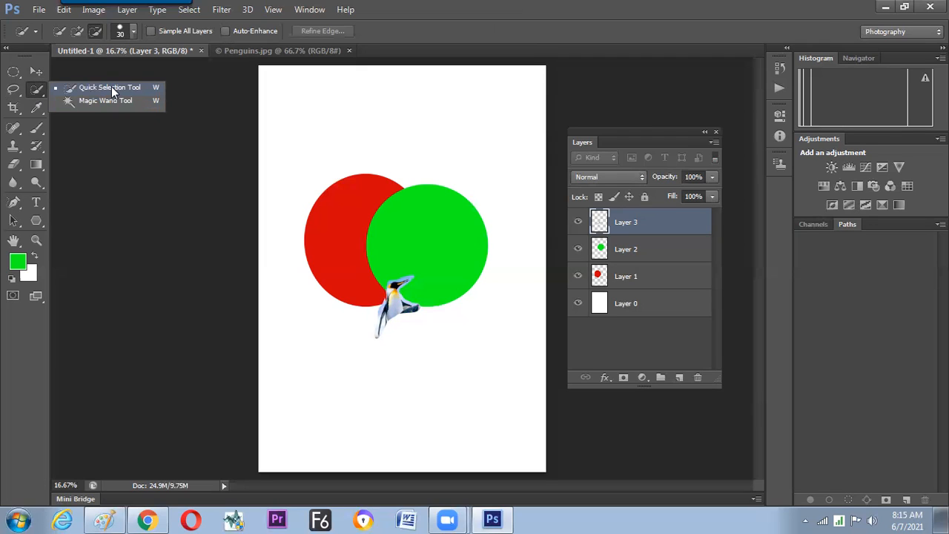
click(111, 87)
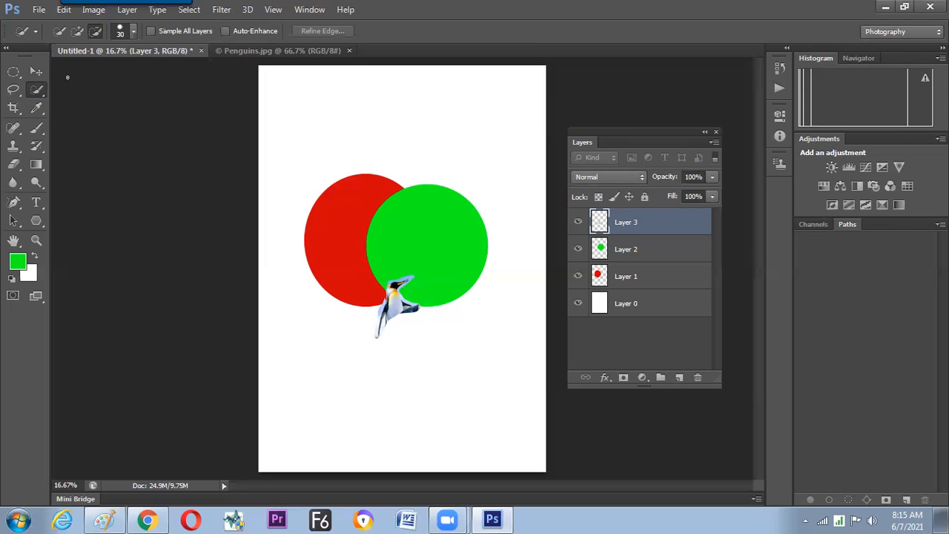
key(v)
drag(396, 307, 421, 304)
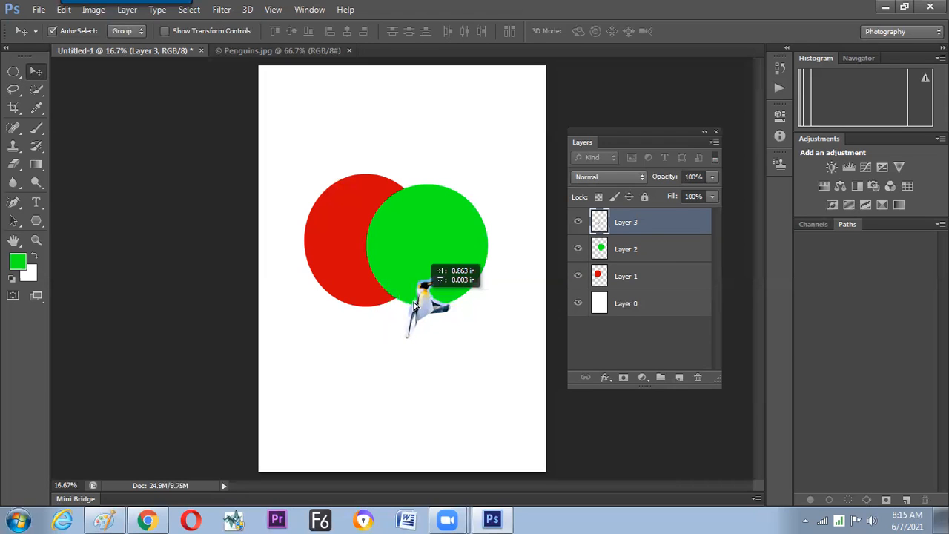
Switch to Paint and handwrite "arrange (order)" below the title, with three small overlapping boxes beside it.
click(103, 519)
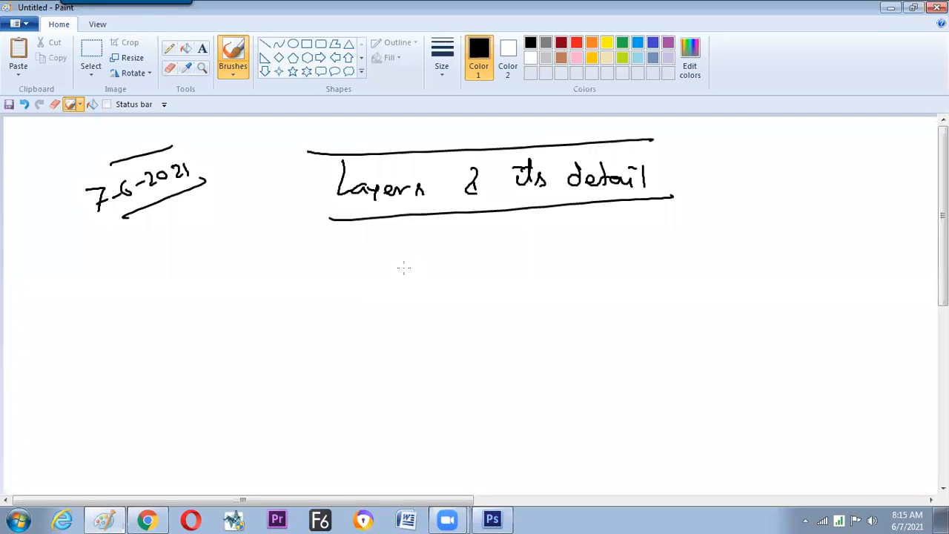
mouse_move(404, 268)
mouse_down()
mouse_move(491, 255)
mouse_move(495, 268)
mouse_up()
drag(535, 260, 537, 276)
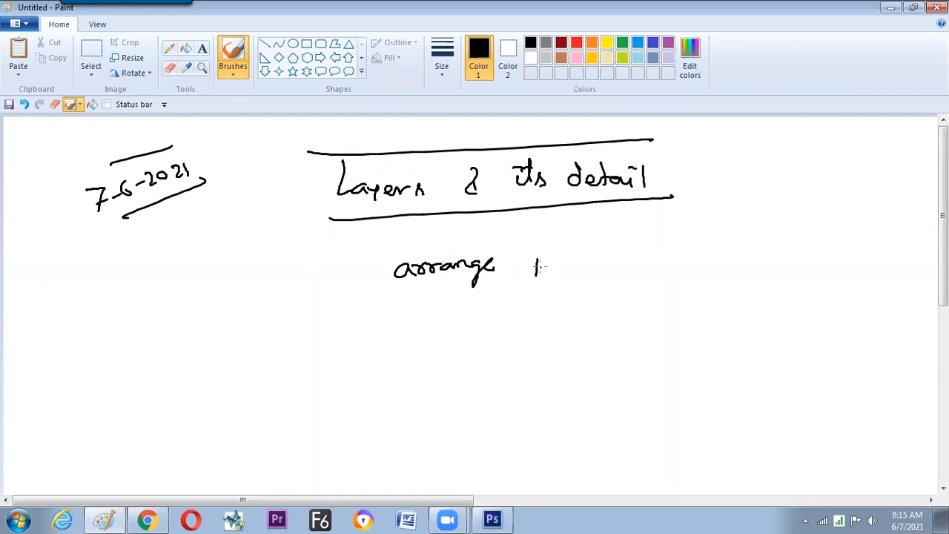
drag(536, 275, 550, 275)
drag(565, 255, 626, 262)
mouse_move(674, 243)
mouse_down()
mouse_move(670, 265)
mouse_move(674, 232)
mouse_move(651, 249)
mouse_up()
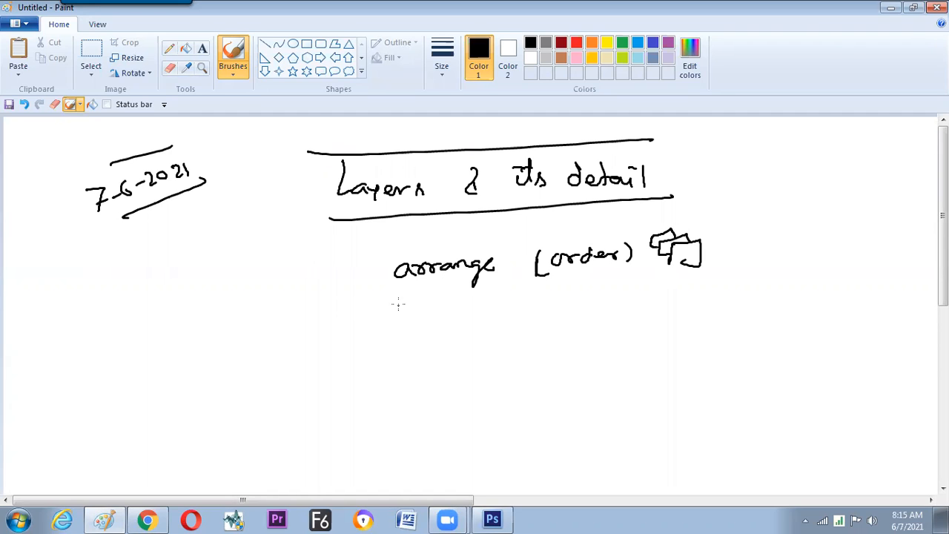
Number the arrange note with a circled 1, and handwrite circled items 2 "move" and 3 "delete" beneath it.
drag(349, 272, 349, 287)
drag(345, 269, 342, 270)
drag(346, 324, 357, 335)
mouse_move(350, 316)
mouse_down()
mouse_move(403, 332)
mouse_move(465, 324)
mouse_up()
drag(355, 370, 350, 360)
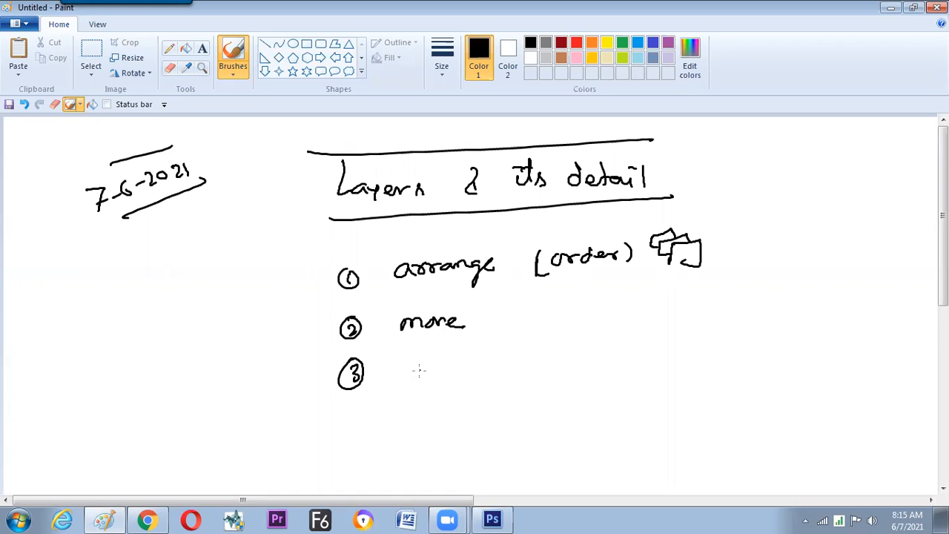
mouse_move(420, 368)
mouse_down()
mouse_move(421, 359)
mouse_move(487, 367)
mouse_up()
Handwrite a circled 4 with the word "duplicate" below the delete item.
mouse_move(355, 417)
mouse_down()
mouse_move(367, 424)
mouse_move(368, 406)
mouse_up()
drag(428, 408, 433, 394)
drag(435, 410, 445, 409)
mouse_move(454, 407)
mouse_down()
mouse_move(455, 422)
mouse_move(464, 412)
mouse_up()
drag(475, 396, 478, 419)
click(488, 402)
mouse_move(484, 407)
mouse_down()
mouse_move(485, 419)
mouse_move(514, 413)
mouse_up()
drag(515, 395, 516, 412)
drag(510, 402, 539, 404)
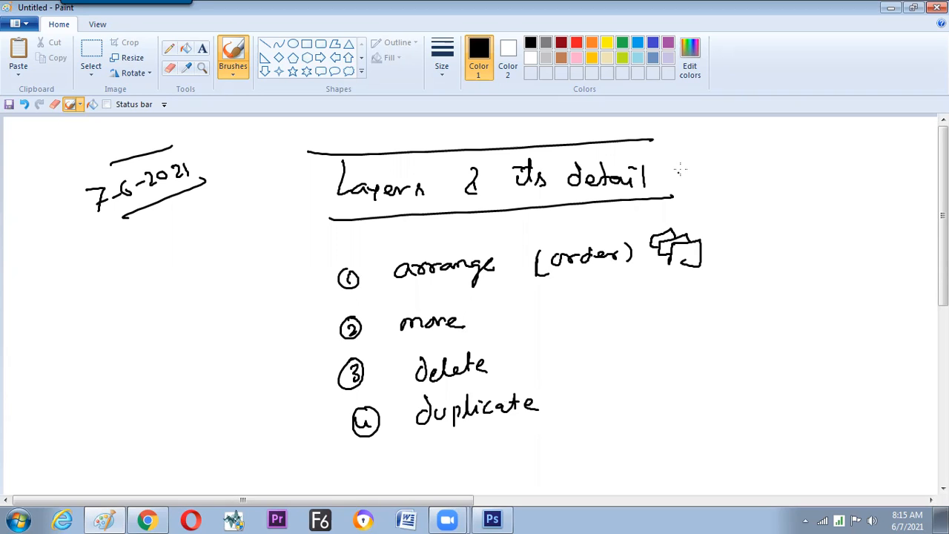
Handwrite a circled "F7" beside the title, with "Window" linked by a line down to "Layer".
mouse_move(718, 179)
mouse_down()
mouse_move(729, 158)
mouse_move(728, 171)
mouse_up()
mouse_move(731, 172)
mouse_down()
mouse_move(738, 184)
mouse_move(739, 151)
mouse_move(788, 172)
mouse_move(827, 159)
mouse_up()
mouse_move(799, 184)
mouse_down()
mouse_move(772, 215)
mouse_move(781, 216)
mouse_up()
drag(789, 208, 794, 214)
drag(795, 210, 795, 224)
drag(805, 212, 814, 216)
drag(818, 217, 836, 205)
Draw a vertical divider beside the list, add circled numbers 5 and 6, and handwrite "Align" next to 5.
drag(551, 294, 558, 417)
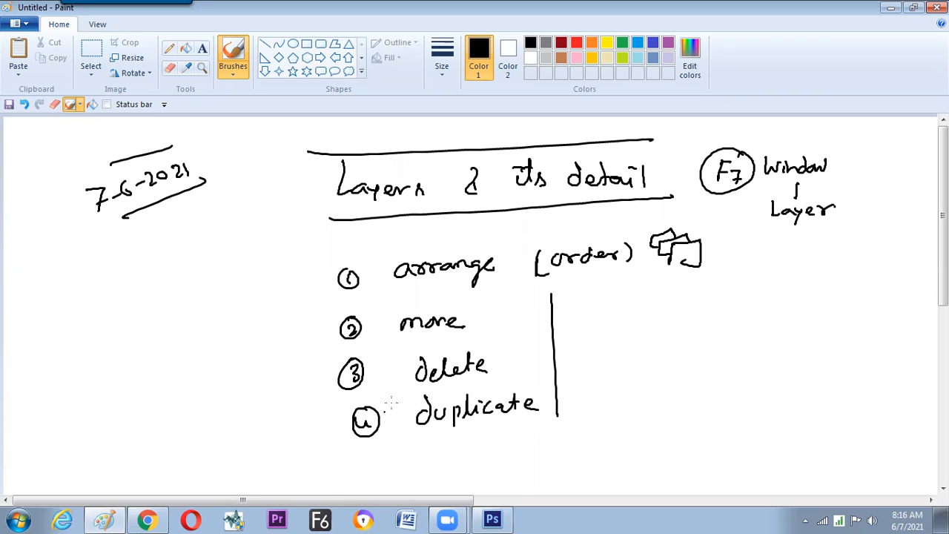
drag(577, 299, 571, 311)
drag(575, 292, 576, 293)
mouse_move(568, 343)
mouse_down()
mouse_move(572, 350)
mouse_move(585, 327)
mouse_up()
mouse_move(619, 291)
mouse_down()
mouse_move(616, 304)
mouse_move(629, 305)
mouse_up()
drag(619, 299, 629, 299)
click(651, 290)
drag(641, 288, 652, 313)
drag(665, 304, 707, 299)
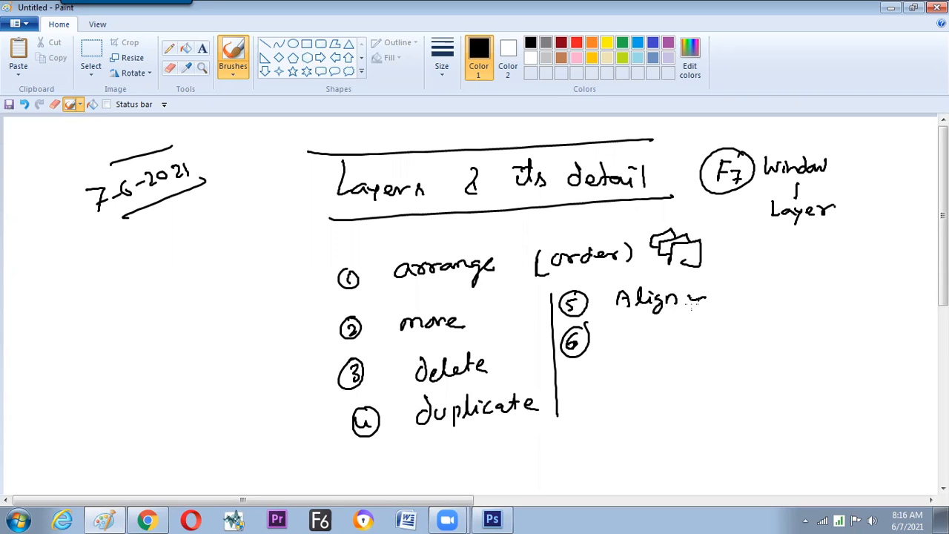
Handwrite "distribution" next to the circled 6 and outline the words Align and distribution with boxes.
drag(629, 335, 632, 346)
drag(637, 336, 642, 344)
drag(656, 326, 659, 342)
drag(651, 333, 674, 334)
drag(676, 336, 677, 343)
drag(682, 326, 688, 340)
drag(690, 334, 703, 342)
drag(697, 334, 709, 334)
drag(712, 335, 713, 342)
drag(717, 335, 745, 336)
click(751, 335)
mouse_move(628, 359)
mouse_down()
mouse_move(620, 318)
mouse_move(688, 282)
mouse_move(732, 281)
mouse_up()
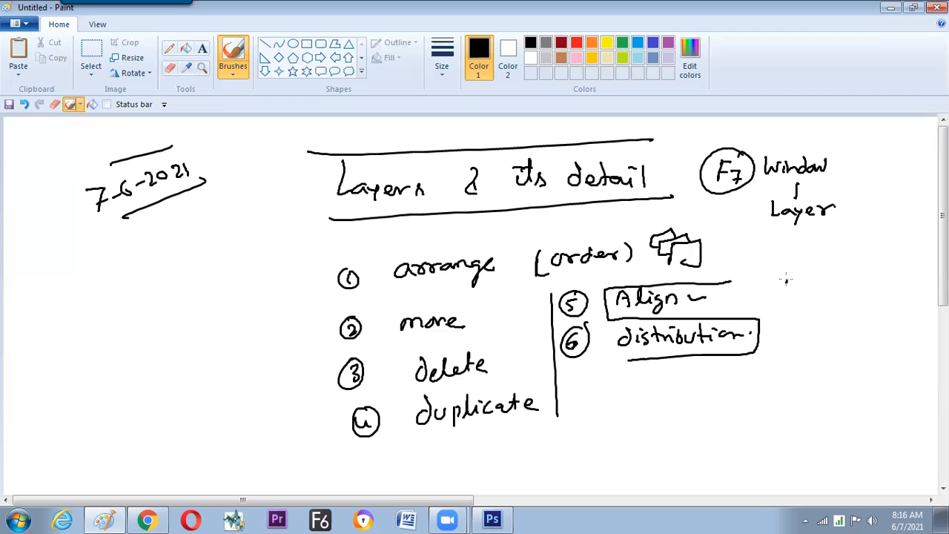
Sketch a left-alignment symbol and a top-alignment symbol beside the Align note.
drag(786, 280, 785, 305)
mouse_move(787, 285)
mouse_down()
mouse_move(822, 295)
mouse_move(807, 302)
mouse_move(884, 281)
mouse_up()
drag(860, 284, 861, 301)
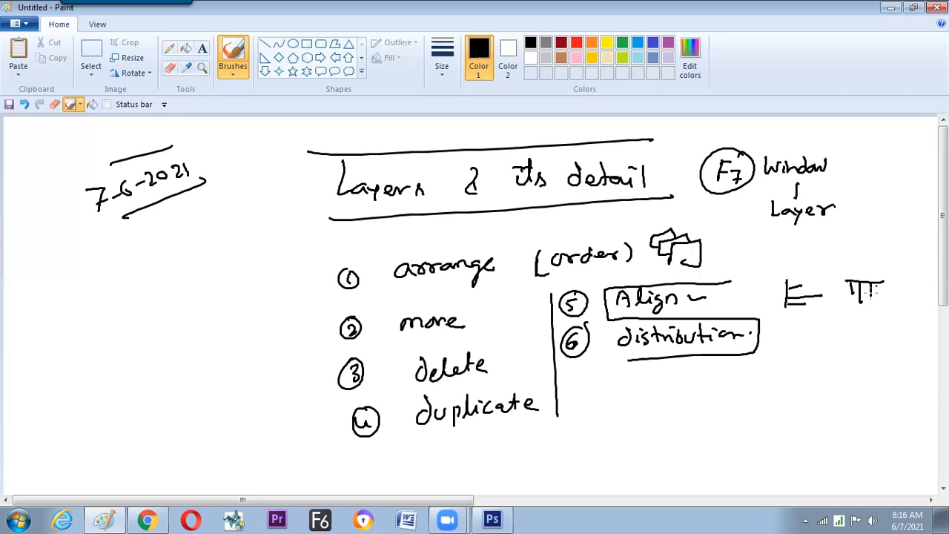
Sketch three boxes with spacing arrows between them beside the distribution note, and add a tick mark next to Align.
click(810, 324)
mouse_move(782, 335)
mouse_down()
mouse_move(782, 346)
mouse_move(783, 330)
mouse_move(867, 327)
mouse_up()
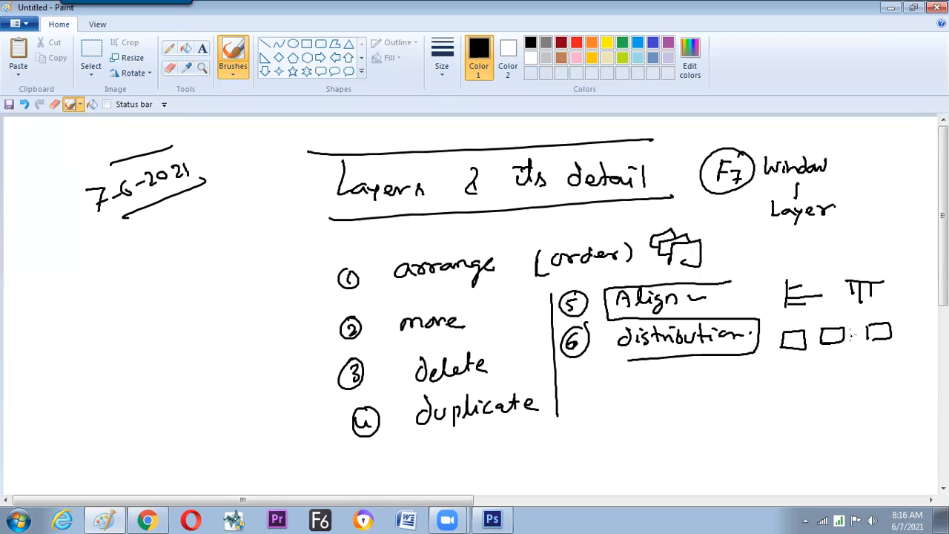
drag(807, 339, 817, 341)
mouse_move(846, 332)
mouse_down()
mouse_move(856, 329)
mouse_move(852, 337)
mouse_move(845, 330)
mouse_up()
drag(732, 299, 749, 298)
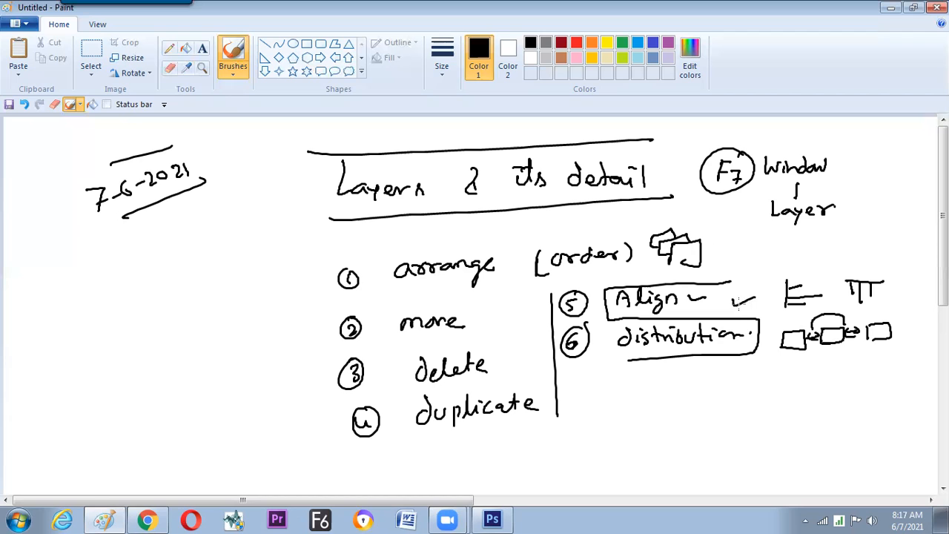
Switch to Photoshop and draw a small green-filled rectangle near the page's upper left on a new layer above Layer 0.
key(alt+Tab)
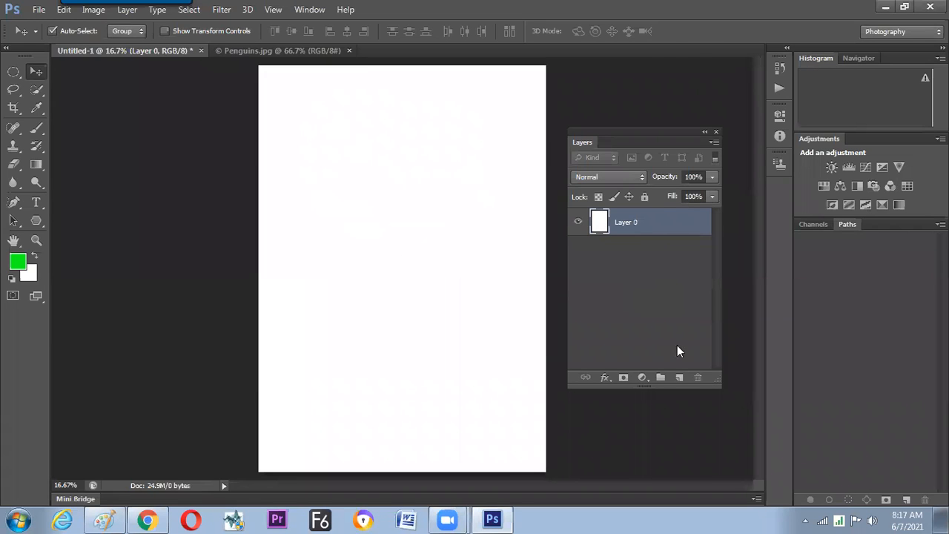
click(678, 377)
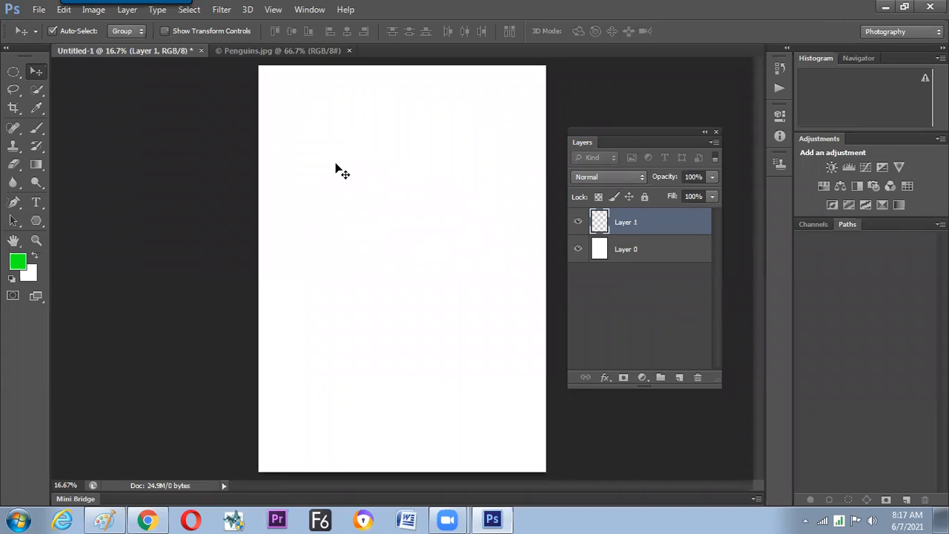
click(13, 71)
click(62, 71)
drag(284, 118, 338, 143)
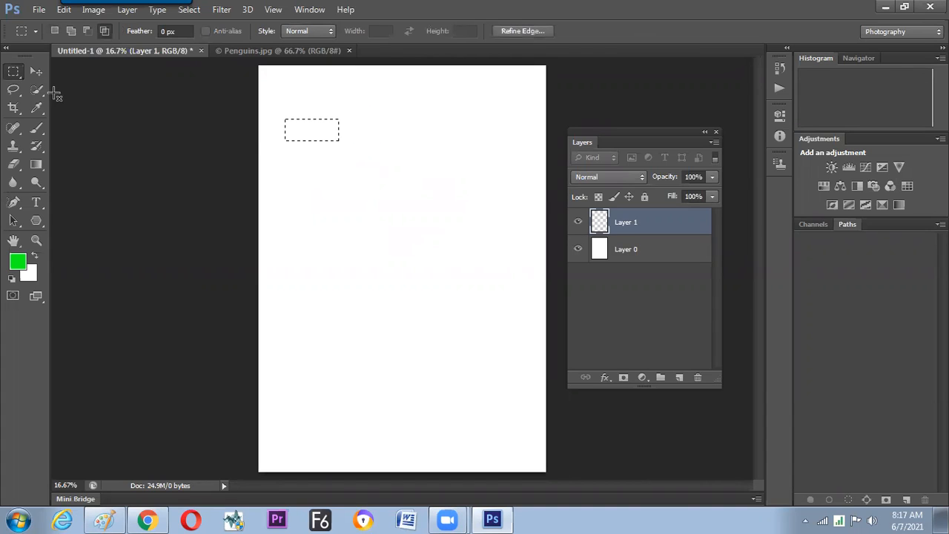
key(v)
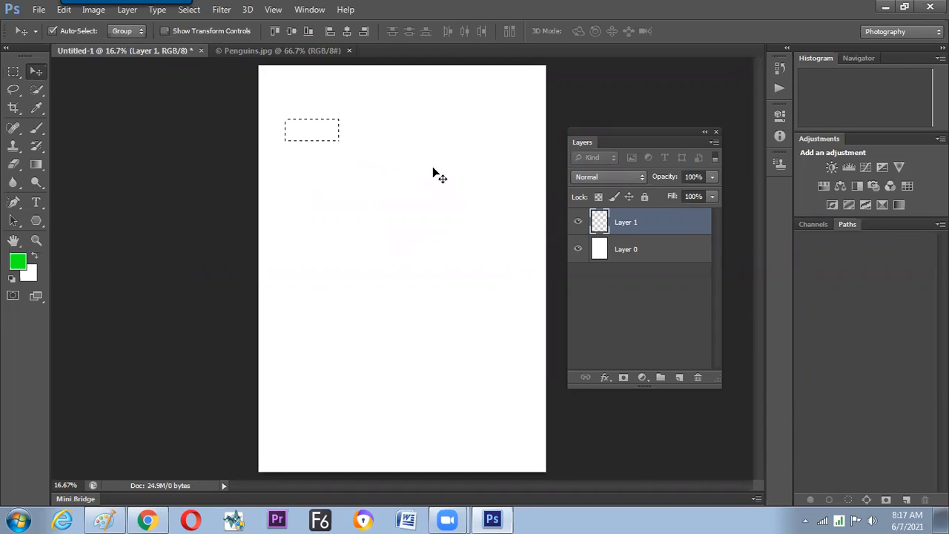
key(alt+BackSpace)
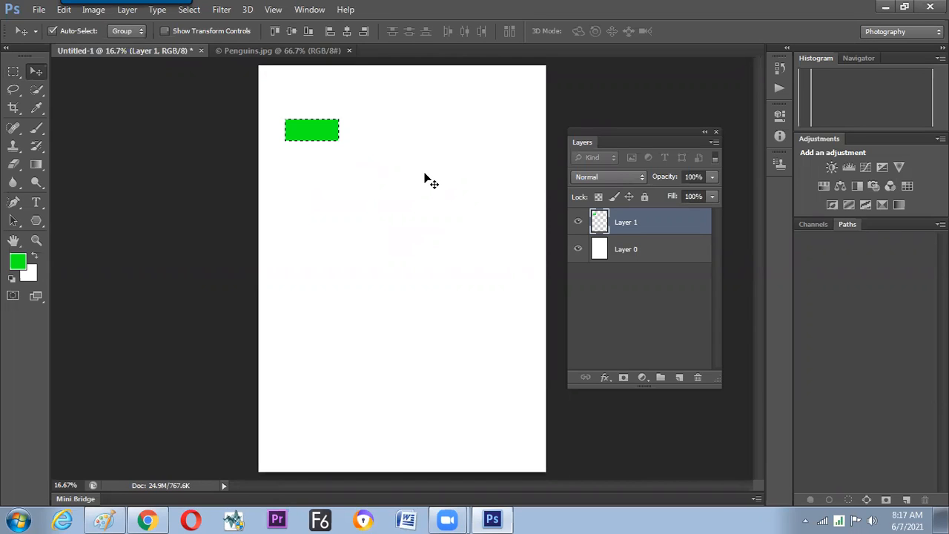
key(ctrl+d)
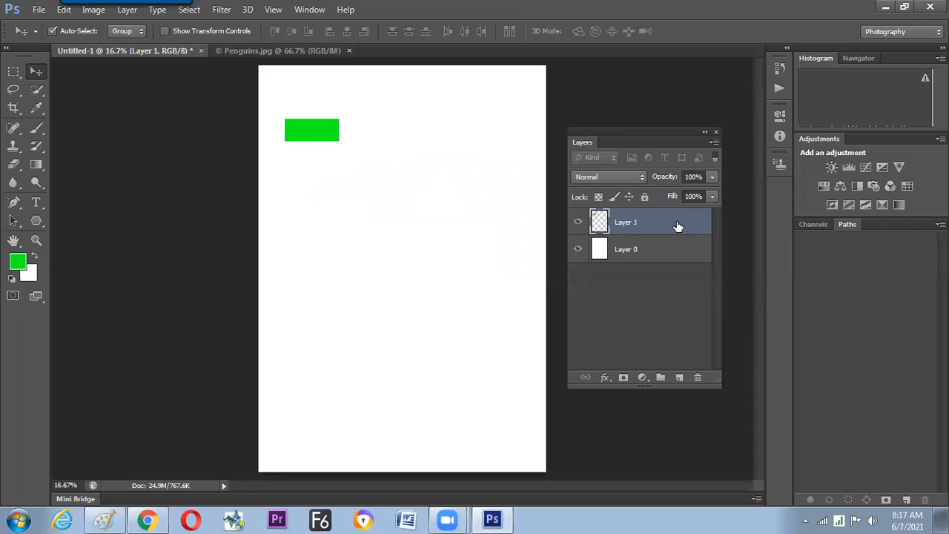
Duplicate the green rectangle's layer twice and move the copies below the original to form an evenly spaced column.
key(ctrl+j)
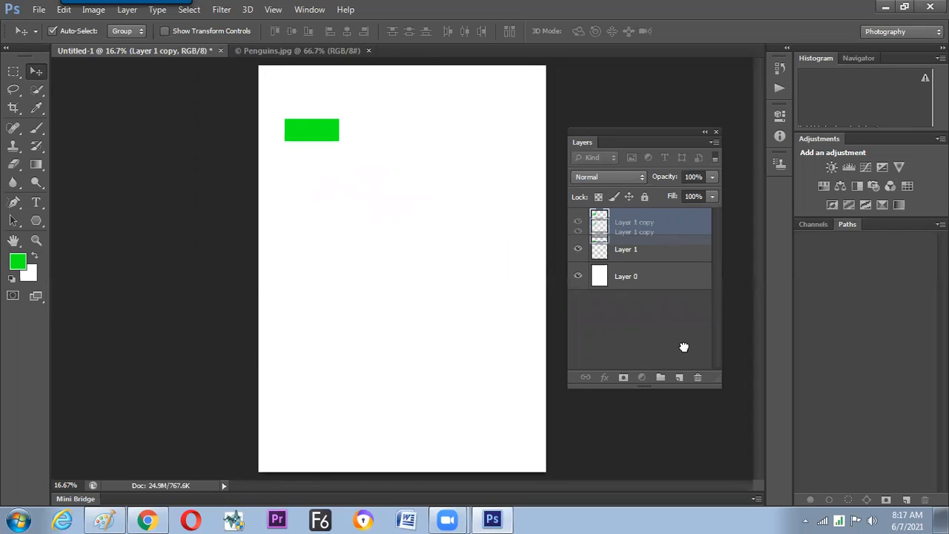
key(ctrl+j)
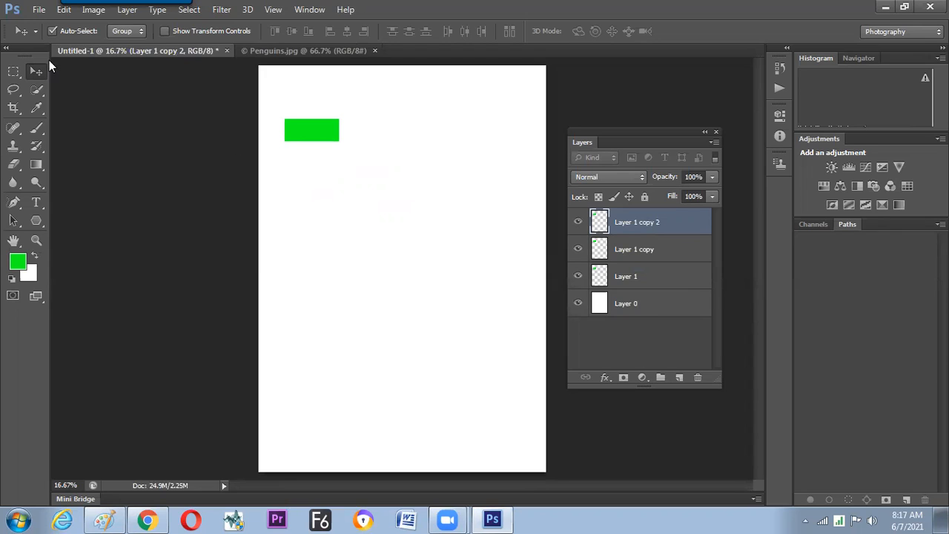
mouse_move(318, 159)
mouse_down()
mouse_move(321, 184)
mouse_move(323, 163)
mouse_up()
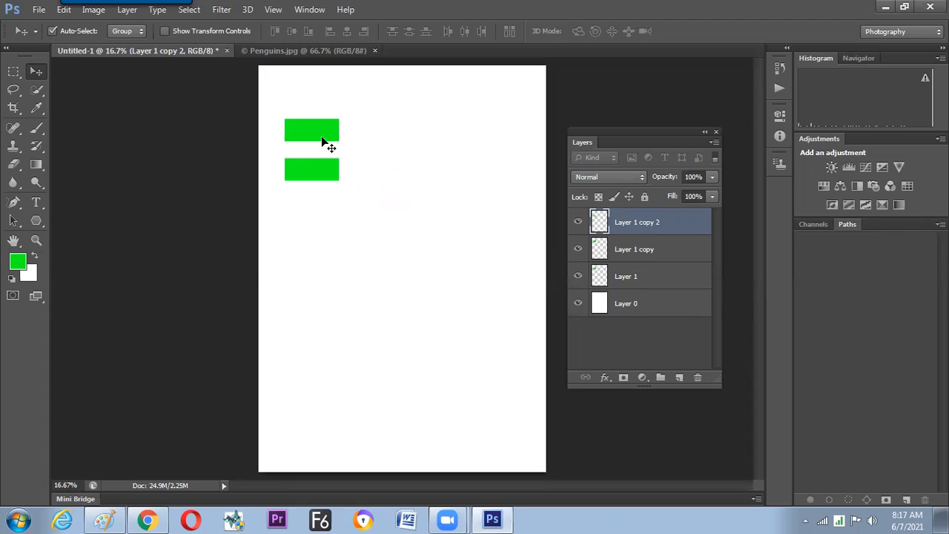
click(319, 141)
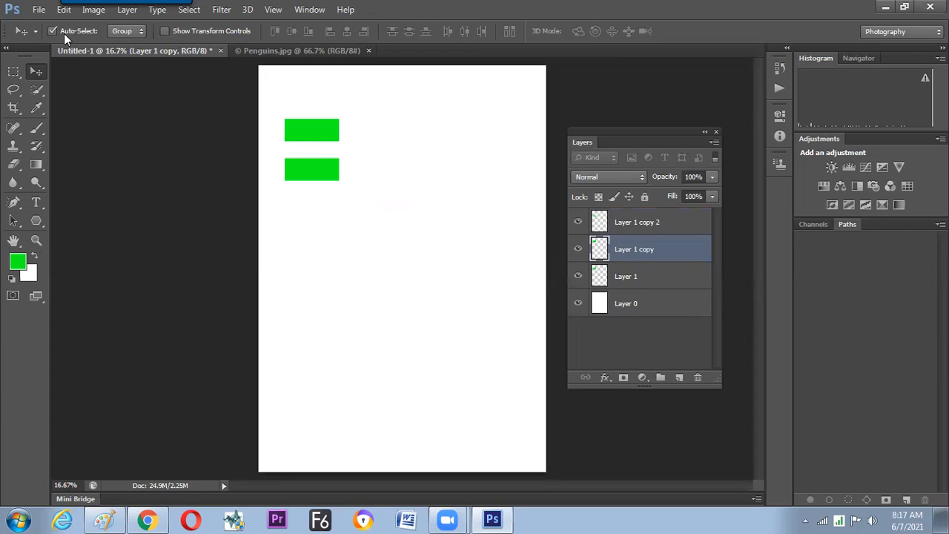
drag(318, 167, 320, 207)
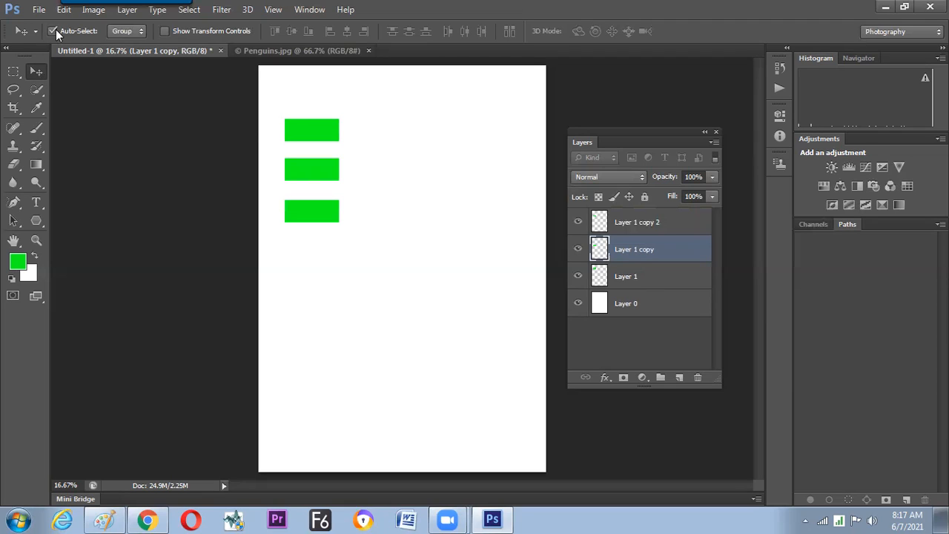
Select the middle and upper rectangles' layers directly on the canvas, and turn off Auto-Select.
click(307, 200)
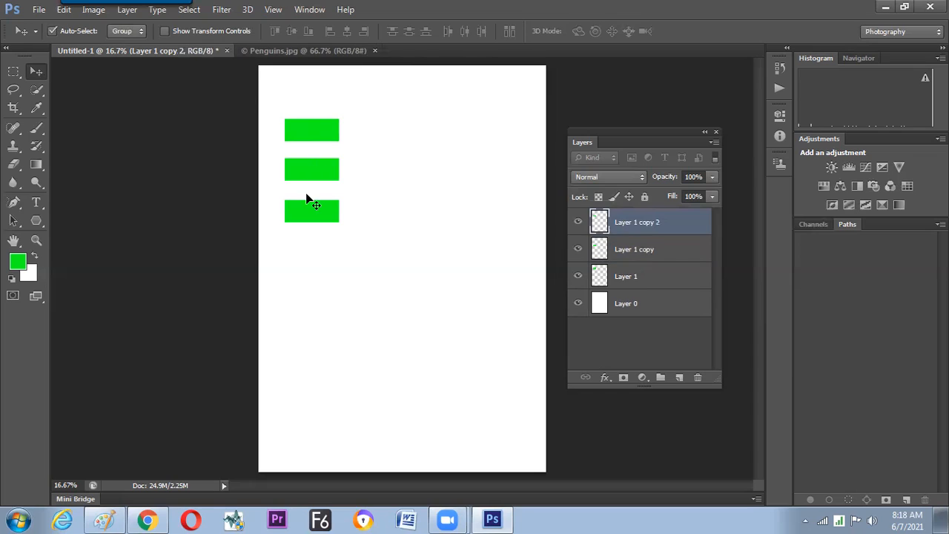
click(321, 195)
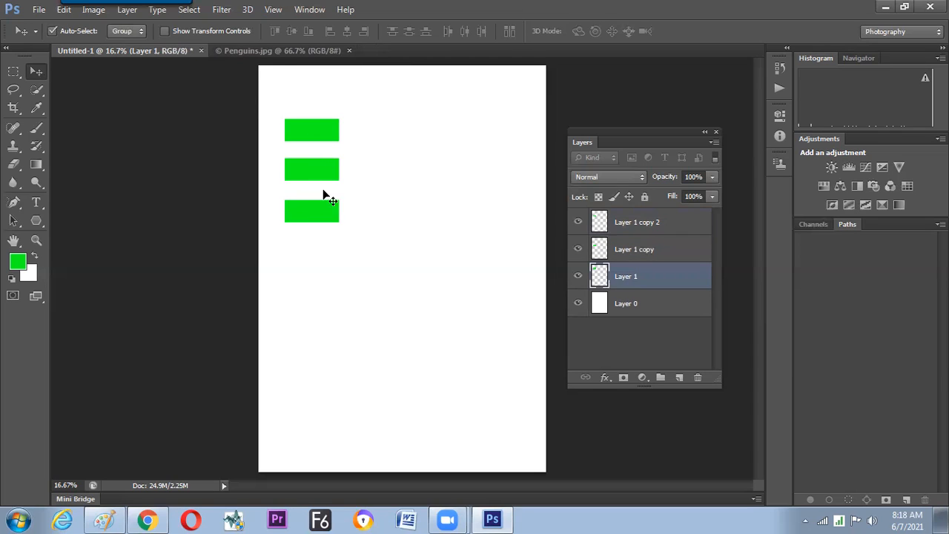
click(72, 31)
Choose Layer 1 copy 2 from the layer list at the middle rectangle, and open the layer list at the lower rectangle.
right_click(314, 132)
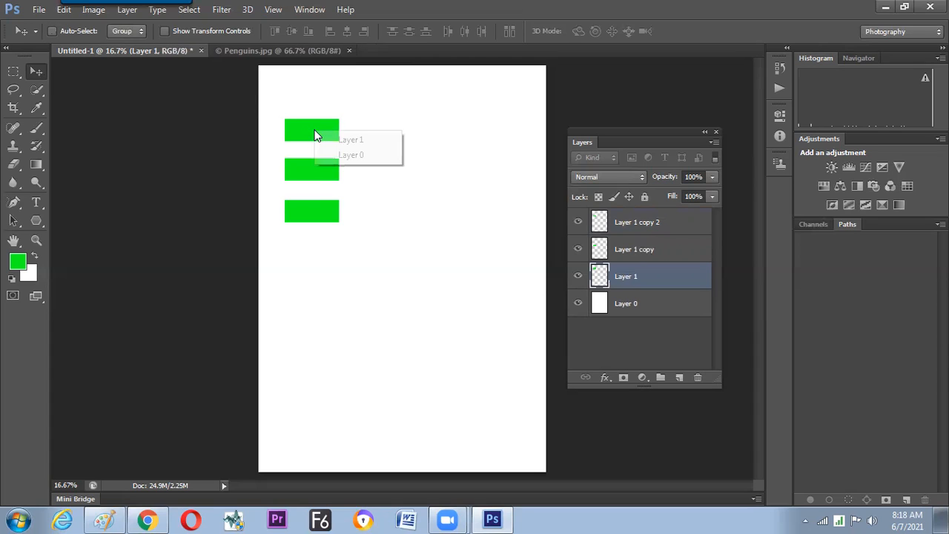
right_click(321, 171)
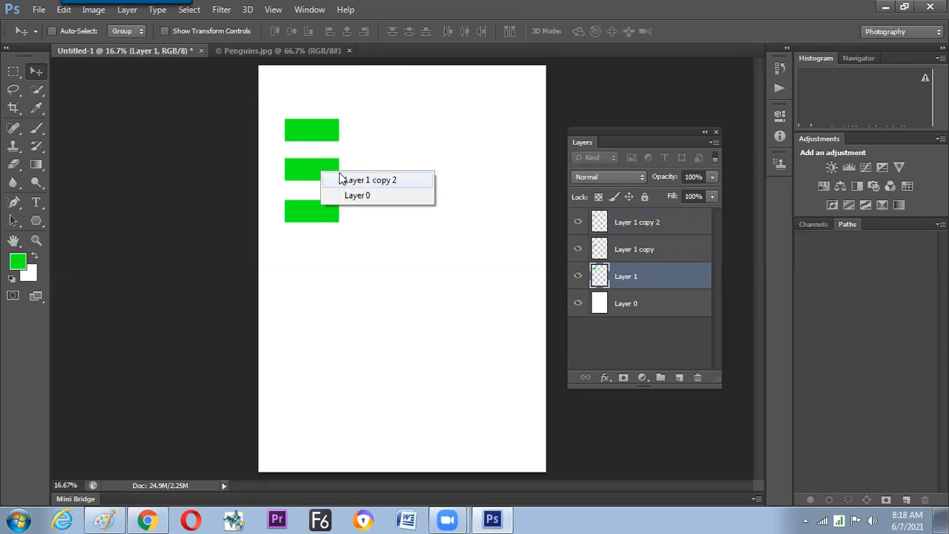
click(332, 181)
right_click(352, 227)
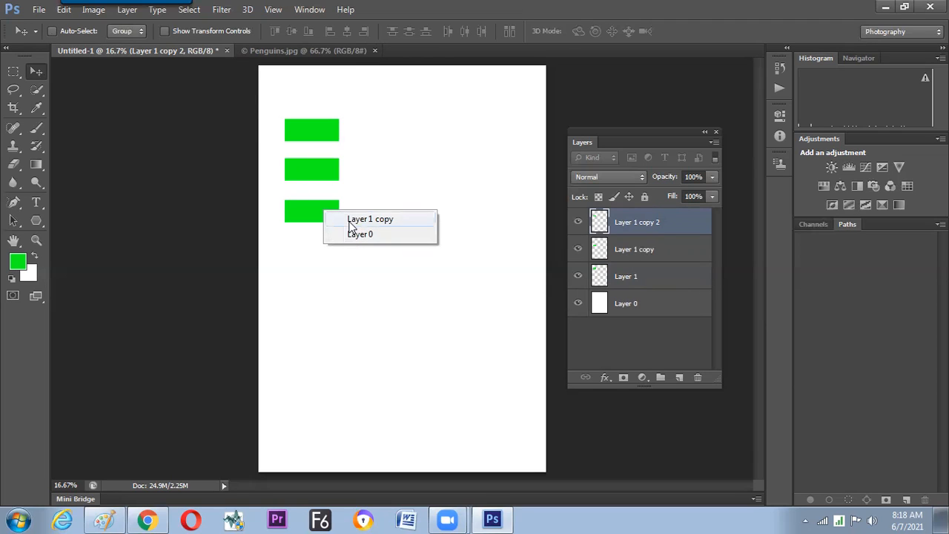
click(312, 214)
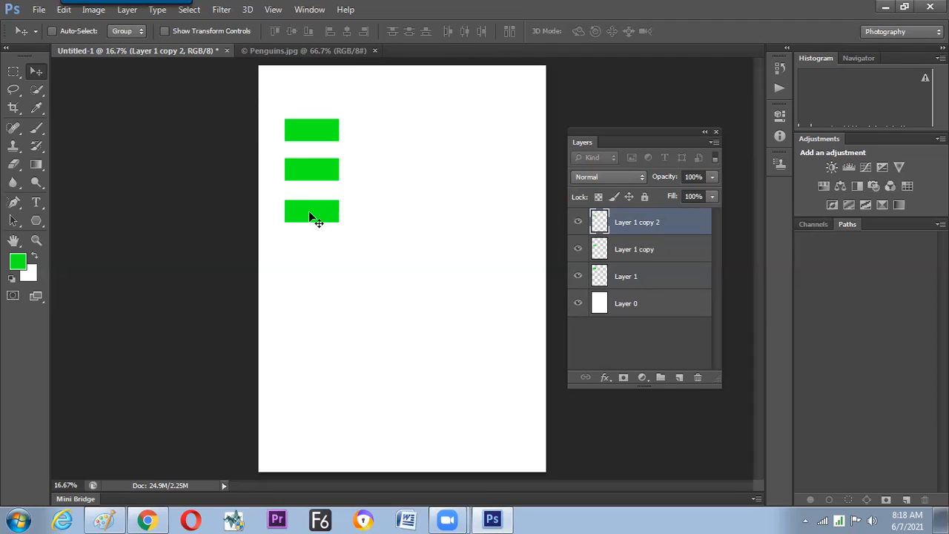
List the layers under the lower green rectangle and dismiss the list without choosing one.
right_click(311, 211)
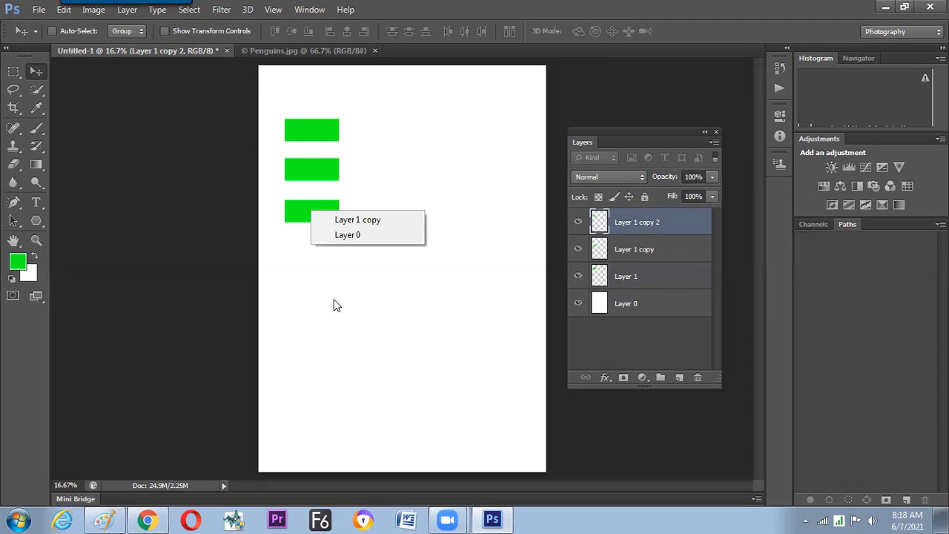
click(307, 217)
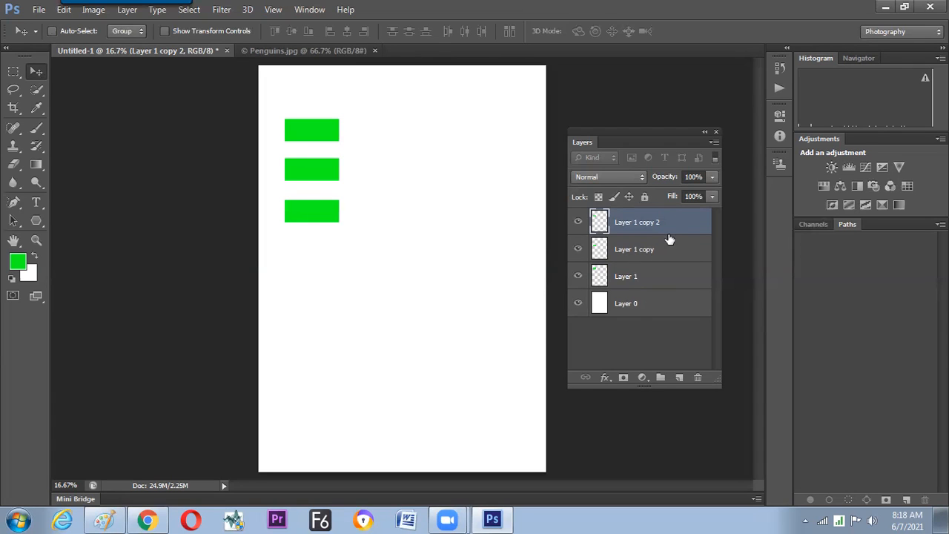
Switch to Paint and write the note "drag & drop in" with a small icon sketch, linked by a line to item 4, duplicate.
key(alt+Tab)
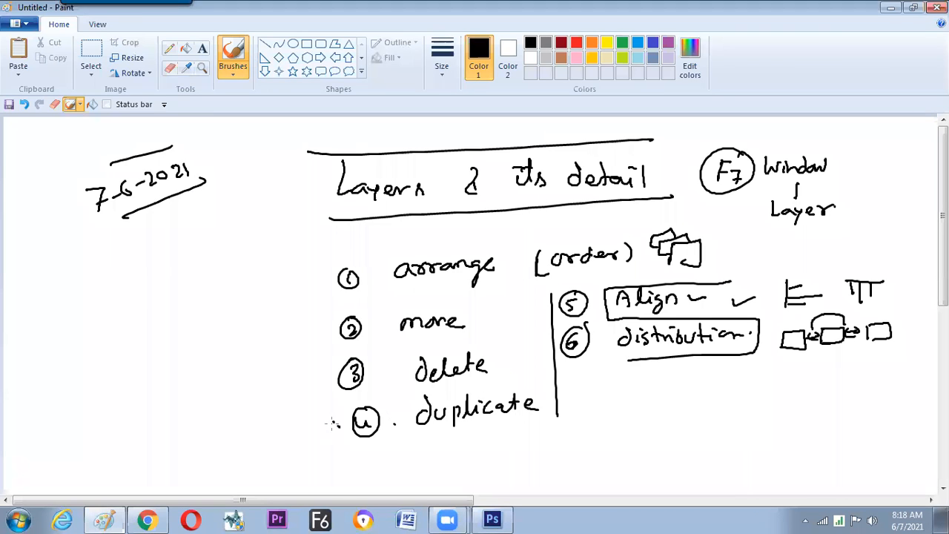
drag(259, 409, 340, 427)
drag(209, 405, 209, 418)
drag(215, 400, 245, 402)
drag(253, 393, 263, 386)
mouse_move(267, 371)
mouse_down()
mouse_move(294, 364)
mouse_move(268, 399)
mouse_up()
drag(272, 393, 321, 370)
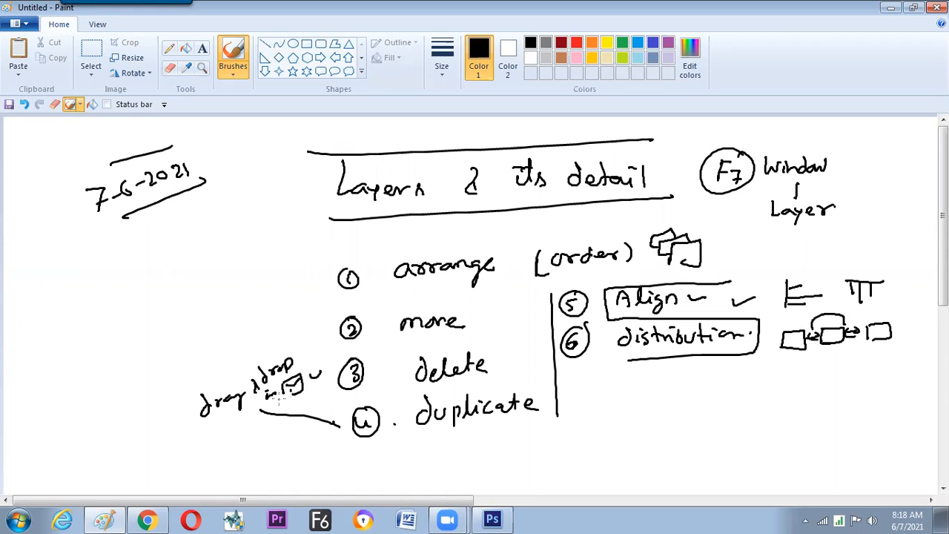
Write "(move) Alt & drag" below the drag-and-drop note and link it to item 4 with a line.
key(alt+Tab)
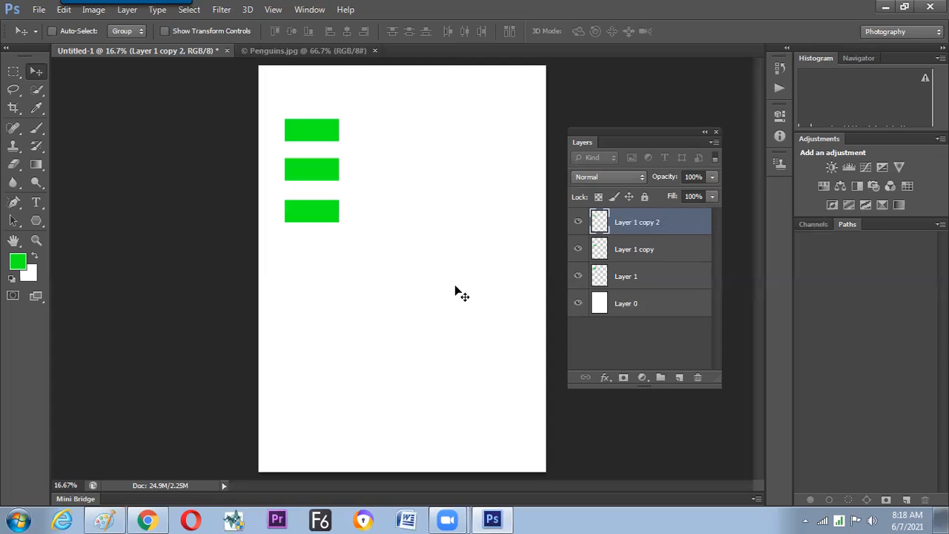
key(alt+Tab)
scroll(906, 252, down, 1)
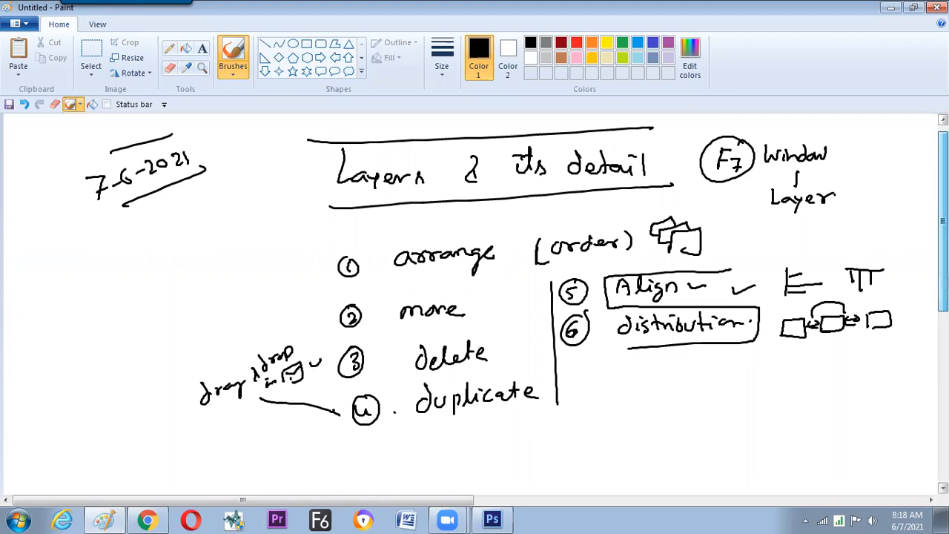
scroll(340, 326, down, 3)
drag(339, 322, 291, 335)
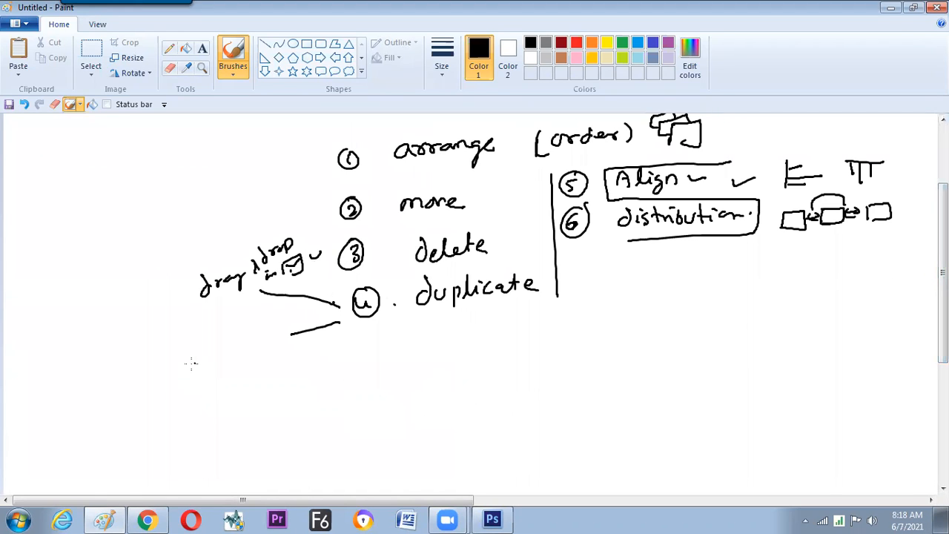
mouse_move(163, 375)
mouse_down()
mouse_move(184, 358)
mouse_move(192, 368)
mouse_up()
drag(182, 359, 196, 356)
drag(209, 343, 217, 342)
mouse_move(209, 347)
mouse_down()
mouse_move(218, 346)
mouse_move(210, 348)
mouse_up()
drag(239, 331, 228, 346)
mouse_move(240, 341)
mouse_down()
mouse_move(260, 333)
mouse_move(262, 342)
mouse_up()
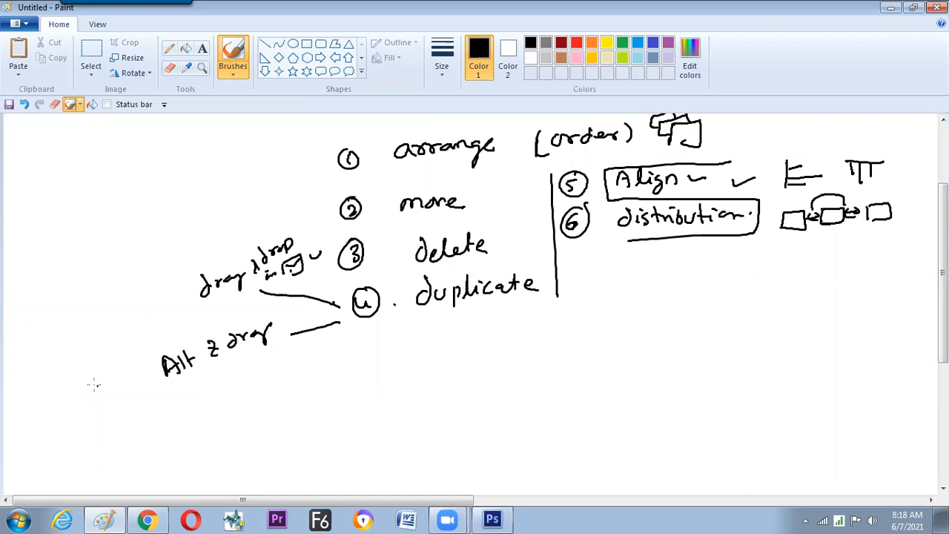
drag(90, 396, 125, 374)
drag(81, 371, 87, 391)
drag(128, 354, 127, 381)
drag(153, 391, 162, 392)
Draw an arrow from item 4 to a new note "Ctrl + J" and frame the note with a box.
drag(330, 364, 363, 324)
drag(327, 355, 339, 362)
drag(216, 404, 220, 422)
mouse_move(229, 398)
mouse_down()
mouse_move(231, 416)
mouse_move(234, 403)
mouse_up()
drag(236, 413, 242, 407)
drag(245, 395, 248, 416)
drag(252, 399, 265, 398)
mouse_move(258, 391)
mouse_down()
mouse_move(257, 406)
mouse_move(276, 397)
mouse_up()
drag(220, 436, 304, 400)
mouse_move(184, 399)
mouse_down()
mouse_move(221, 381)
mouse_move(307, 403)
mouse_up()
drag(179, 398, 209, 439)
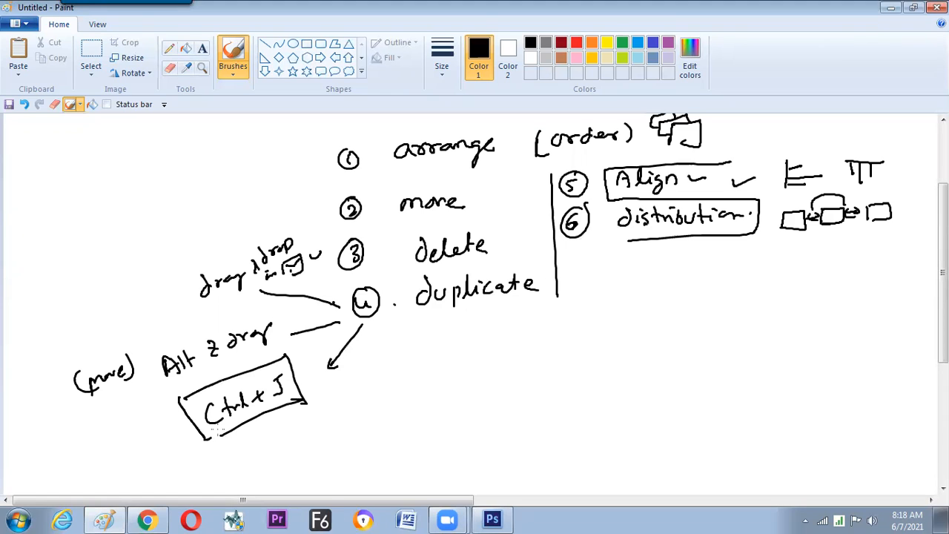
Switch to Photoshop and duplicate Layer 1 copy 2 four times with Layer Via Copy.
key(alt+Tab)
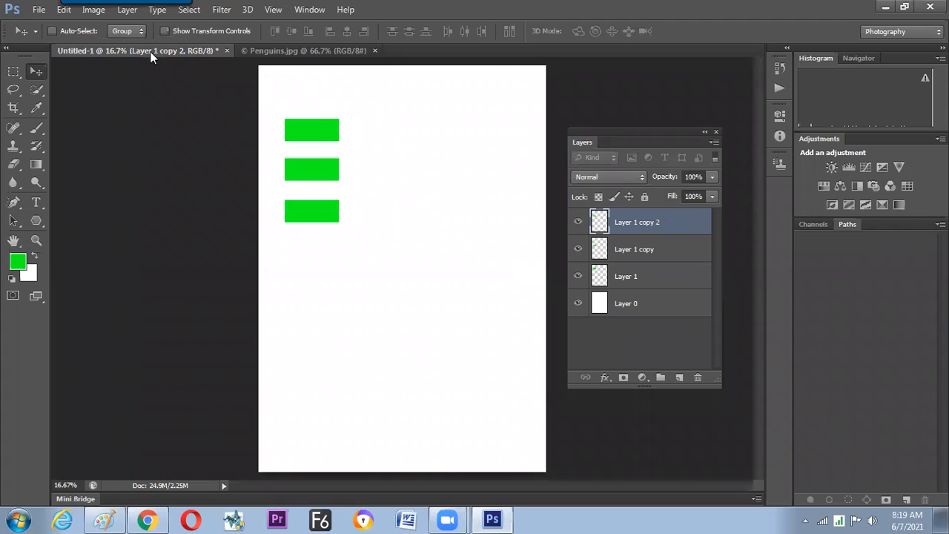
click(139, 12)
mouse_move(143, 25)
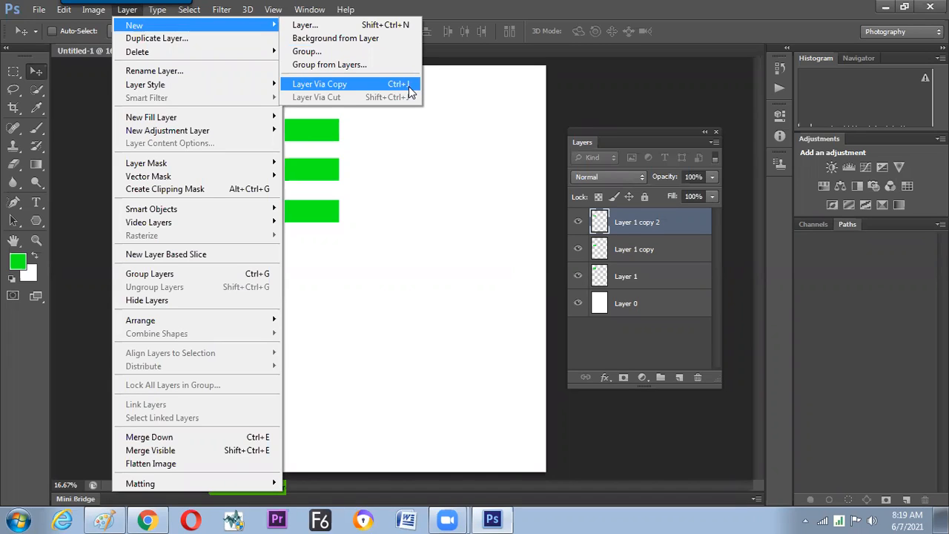
key(Return)
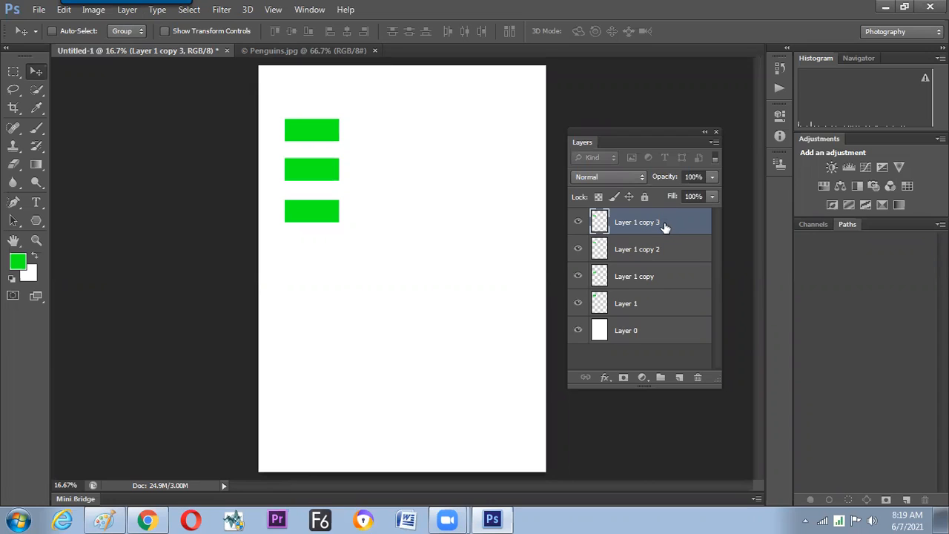
key(ctrl+j)
key(ctrl+j)
key(ctrl+j)
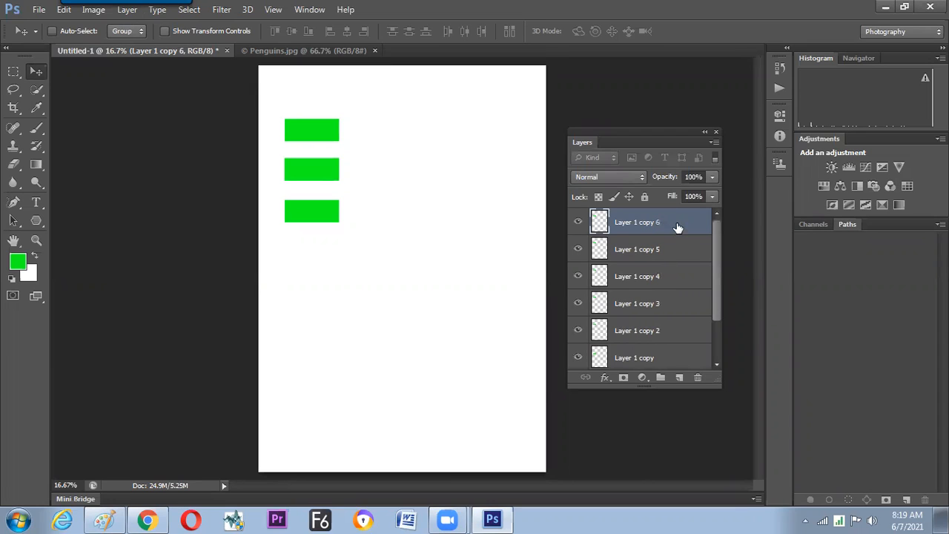
Turn on Auto-Select and place one rectangle copy above the green column and three unevenly spaced copies below it.
drag(321, 175, 519, 205)
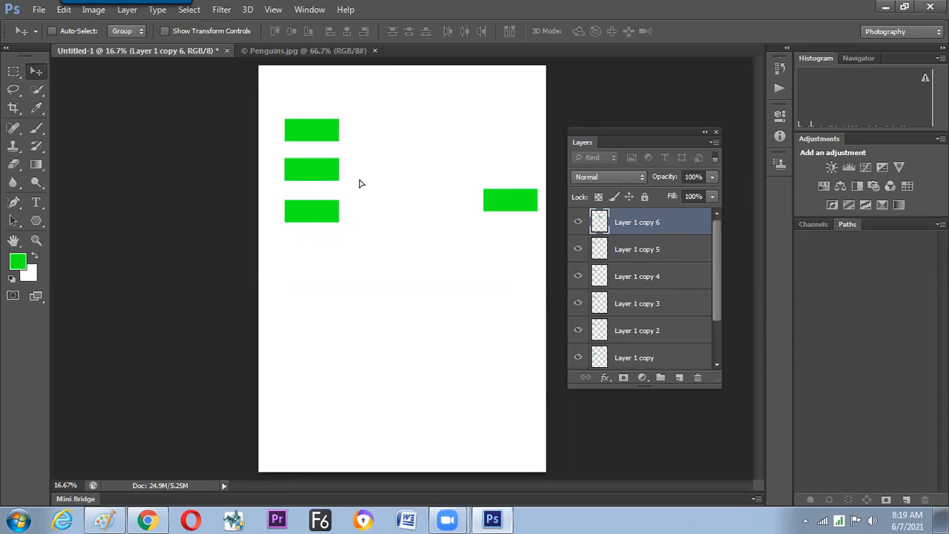
drag(311, 172, 157, 129)
click(75, 31)
drag(319, 177, 305, 264)
drag(395, 220, 289, 338)
drag(500, 214, 314, 386)
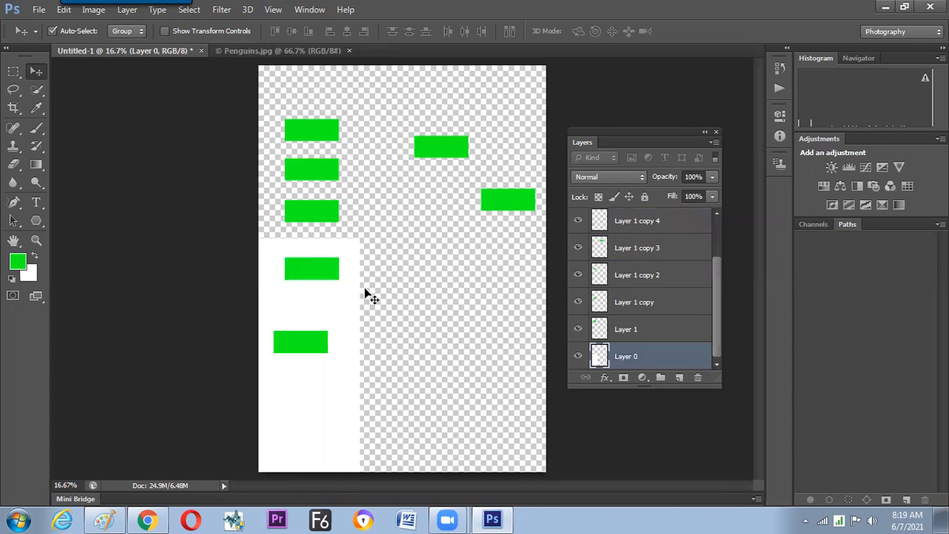
key(ctrl+z)
drag(505, 206, 310, 387)
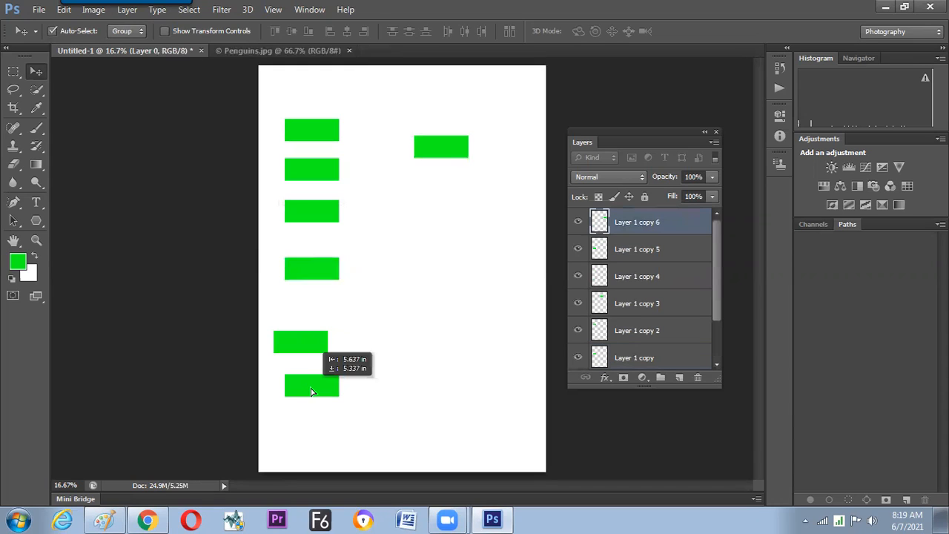
click(448, 144)
drag(448, 149, 325, 93)
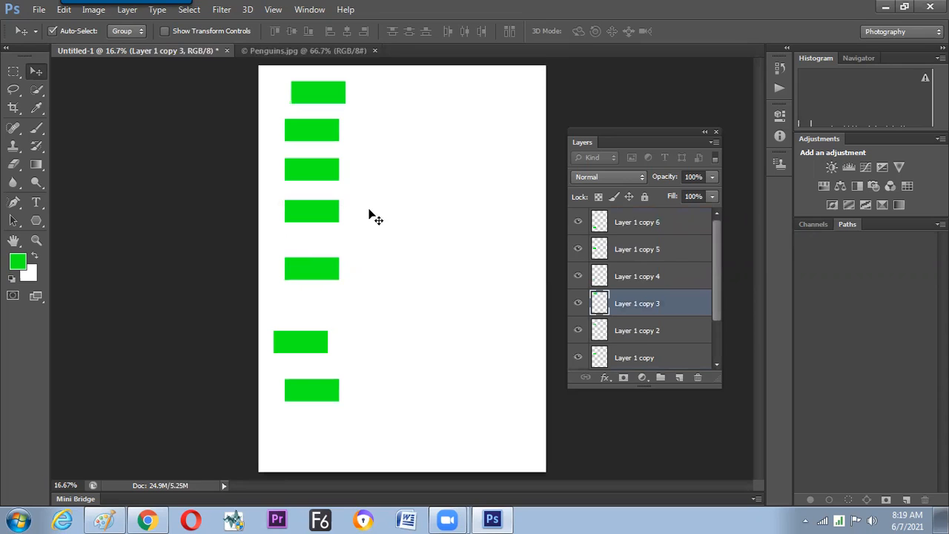
Select all rectangle layers from Layer 1 to Layer 1 copy 6 and align their left edges.
drag(714, 377, 715, 453)
click(648, 388)
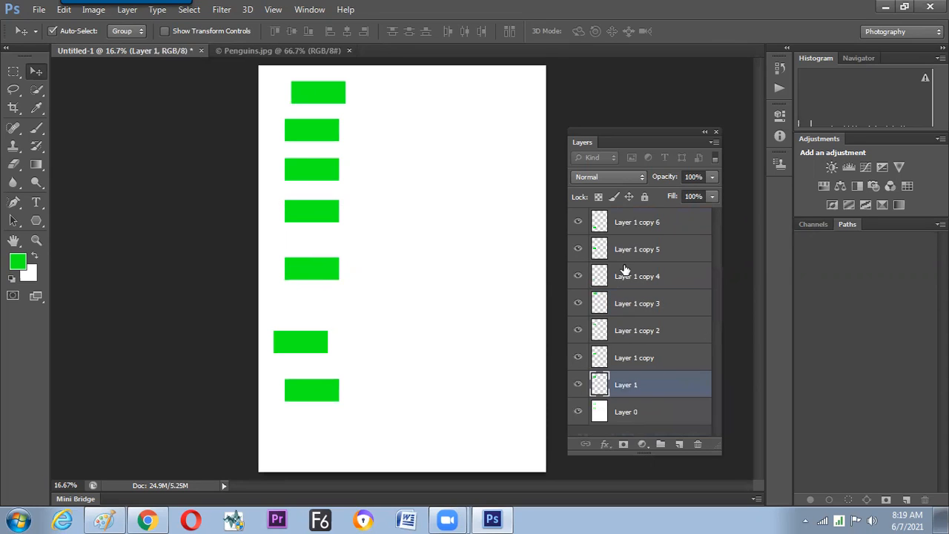
shift+click(632, 223)
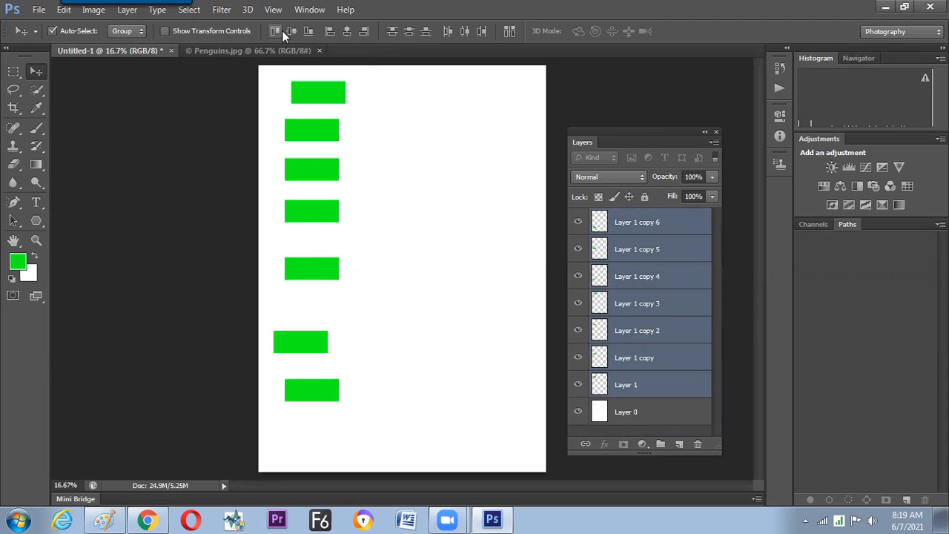
click(331, 32)
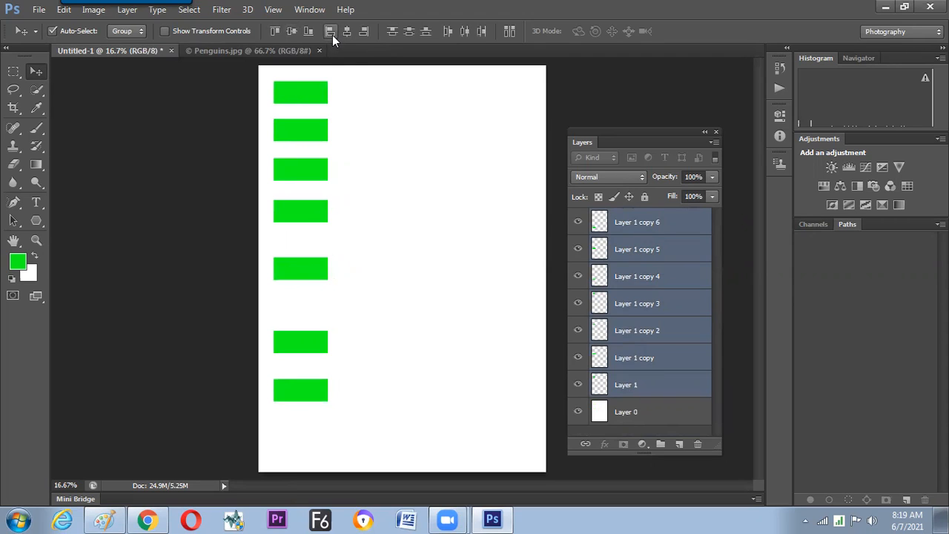
Distribute the selected rectangles by vertical centers and reposition the whole column near the page's left side.
drag(298, 86, 348, 114)
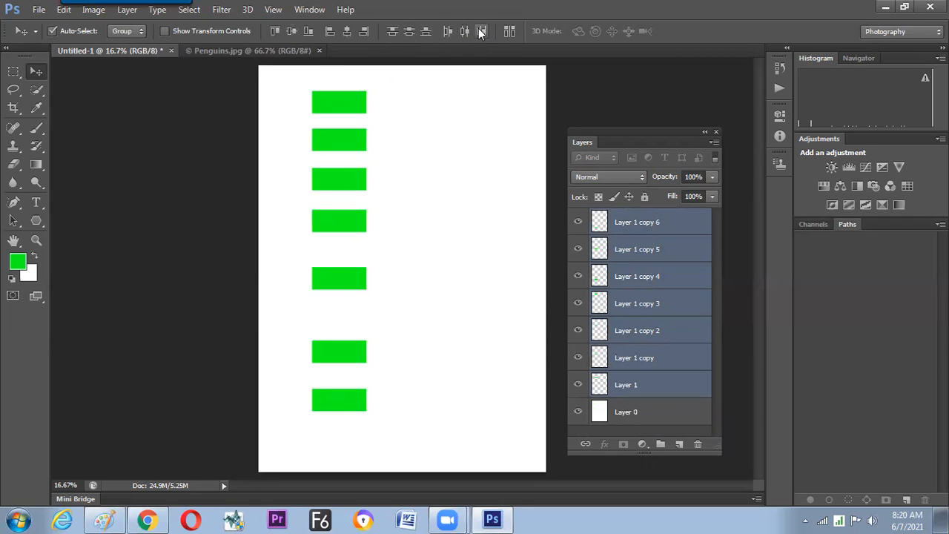
click(409, 31)
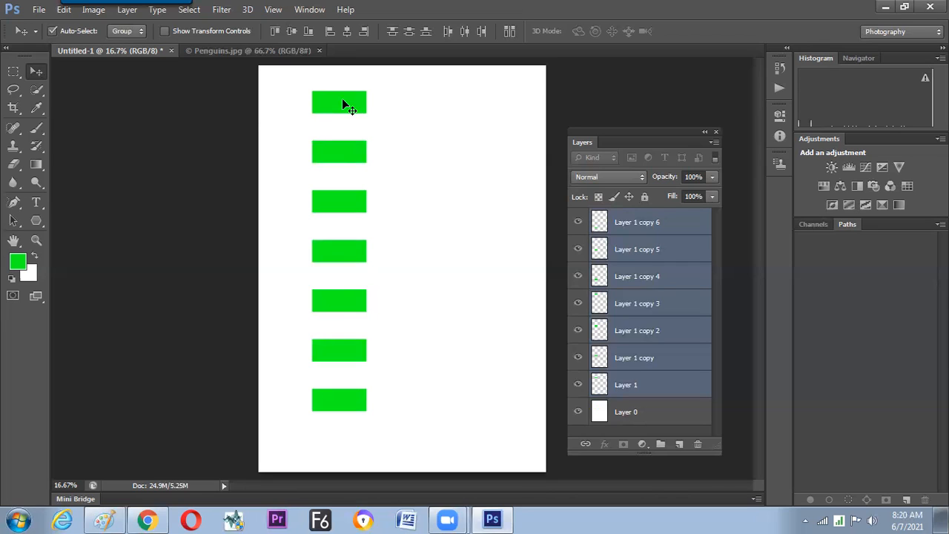
drag(320, 108, 296, 116)
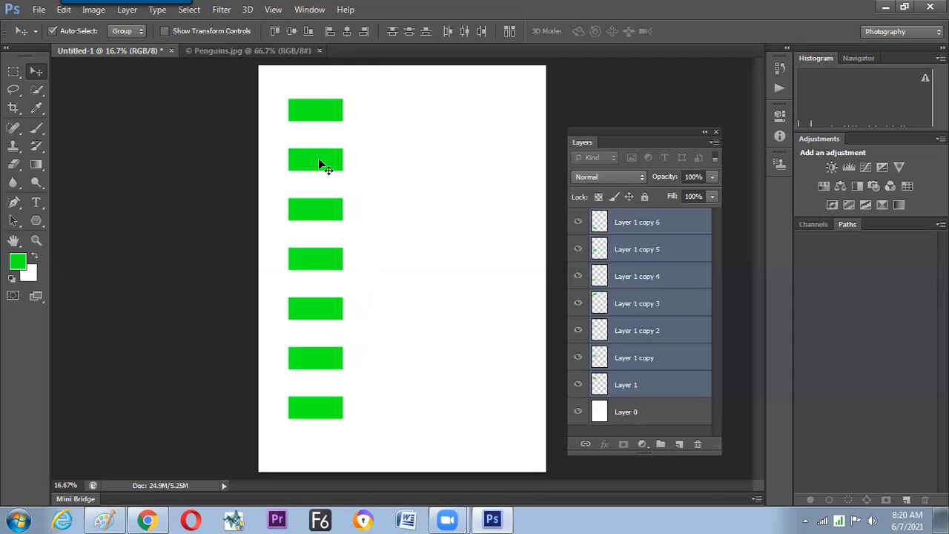
Duplicate the Layer 1 copy 4 layer three times.
click(650, 224)
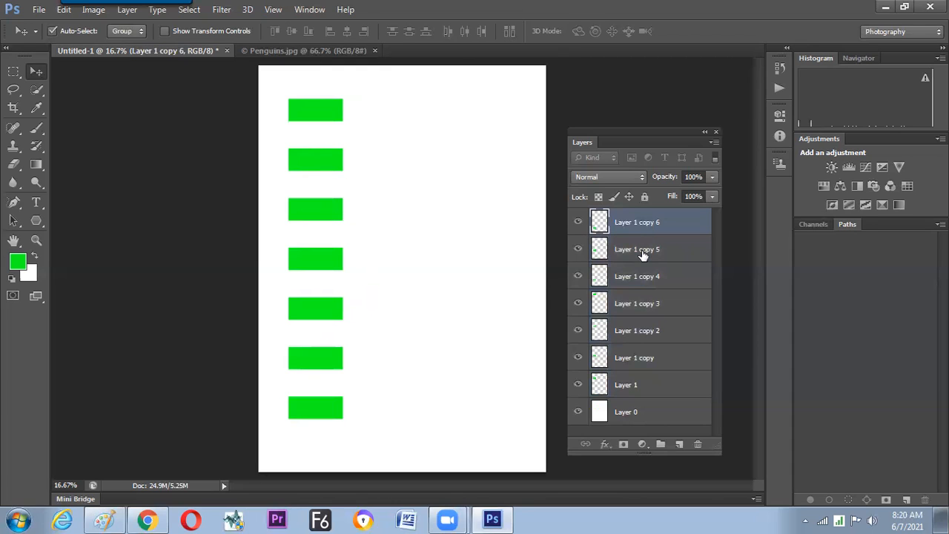
key(alt+bracketleft)
key(alt+bracketleft)
key(ctrl+j)
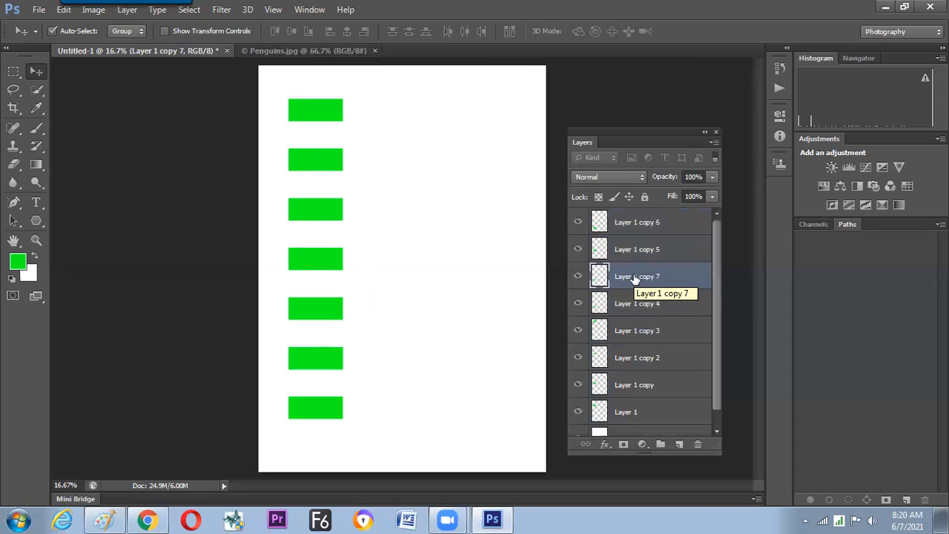
key(ctrl+j)
key(ctrl+j)
Select all rectangle layers from Layer 1 copy 6 down to Layer 1 and distribute them evenly down the column.
click(673, 225)
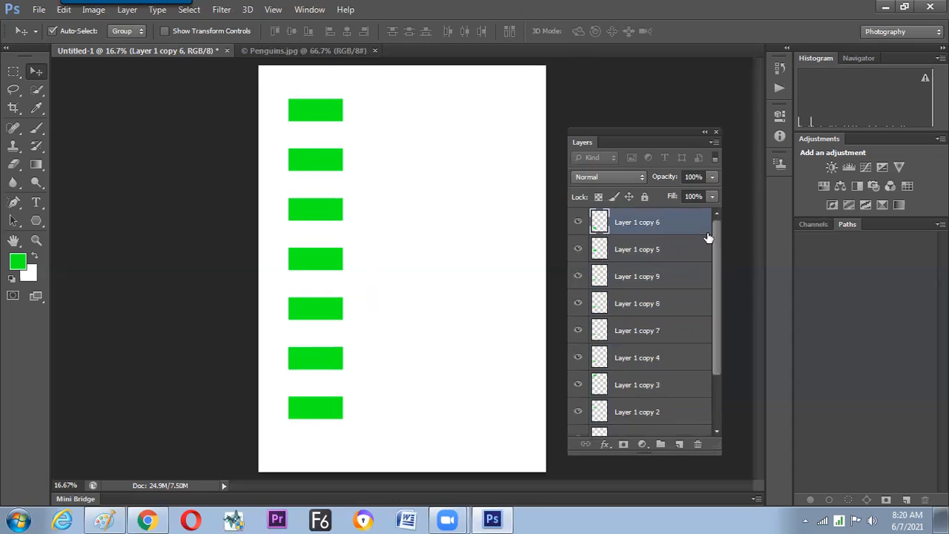
drag(714, 317, 695, 387)
shift+click(671, 399)
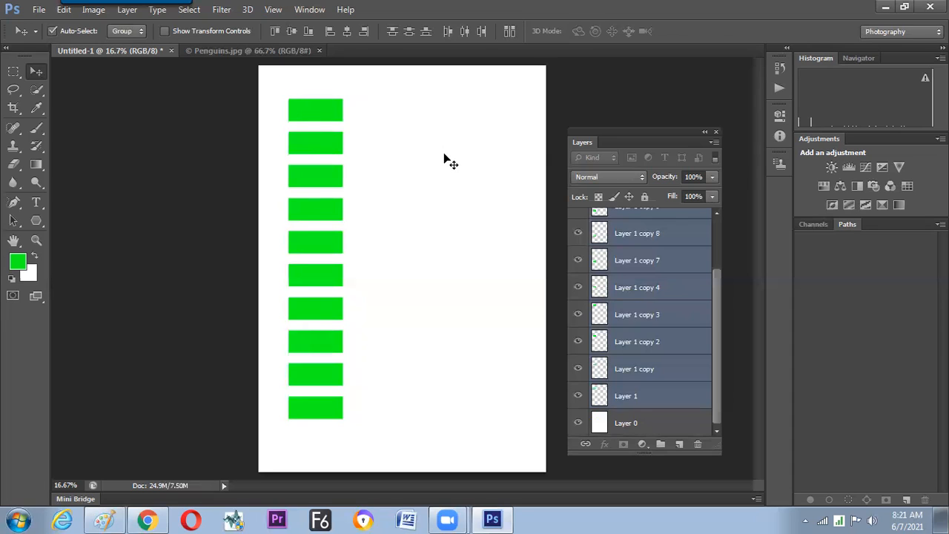
Delete all the rectangle copy layers, keeping only Layer 1 and Layer 0.
drag(719, 307, 720, 243)
click(682, 231)
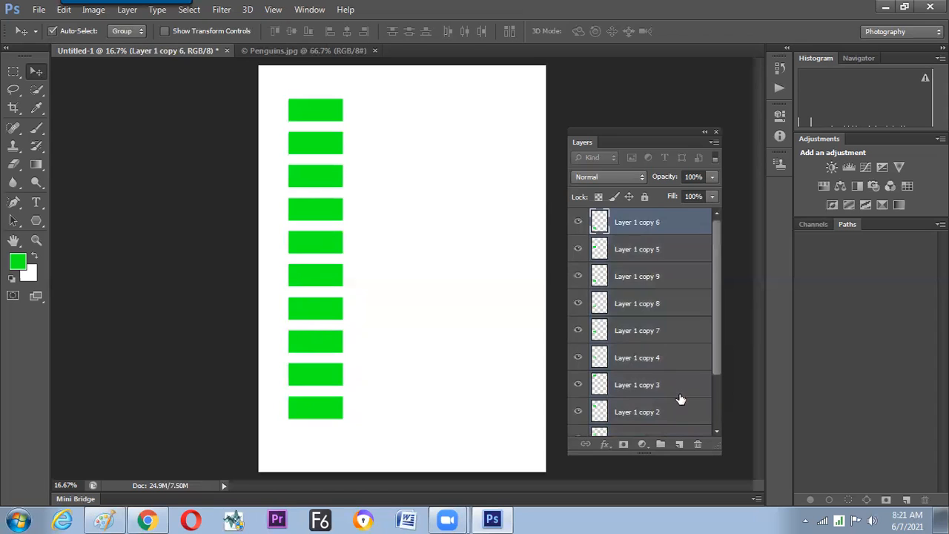
shift+click(672, 386)
key(Delete)
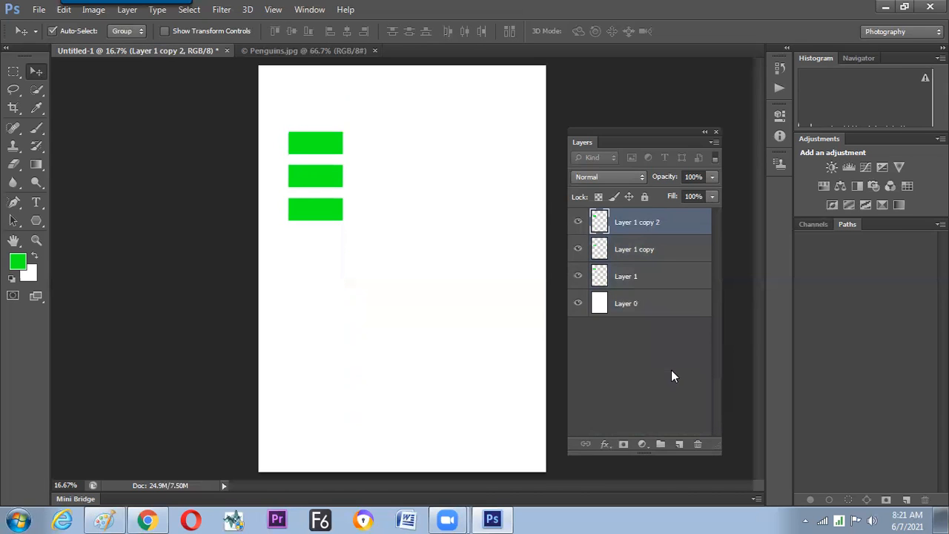
key(Delete)
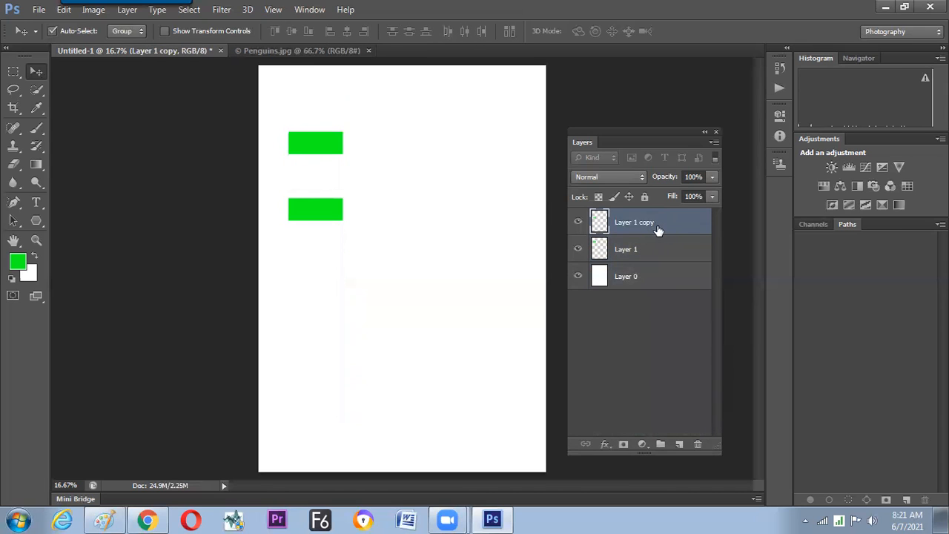
key(Delete)
Move the remaining green rectangle to the page's upper-left corner and duplicate its layer four times.
drag(318, 144, 302, 95)
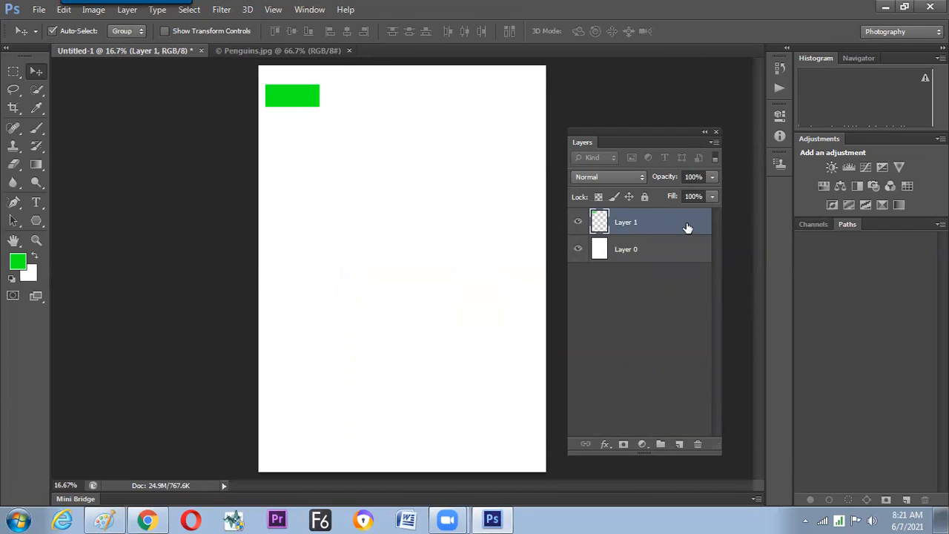
key(ctrl+j)
key(ctrl+j)
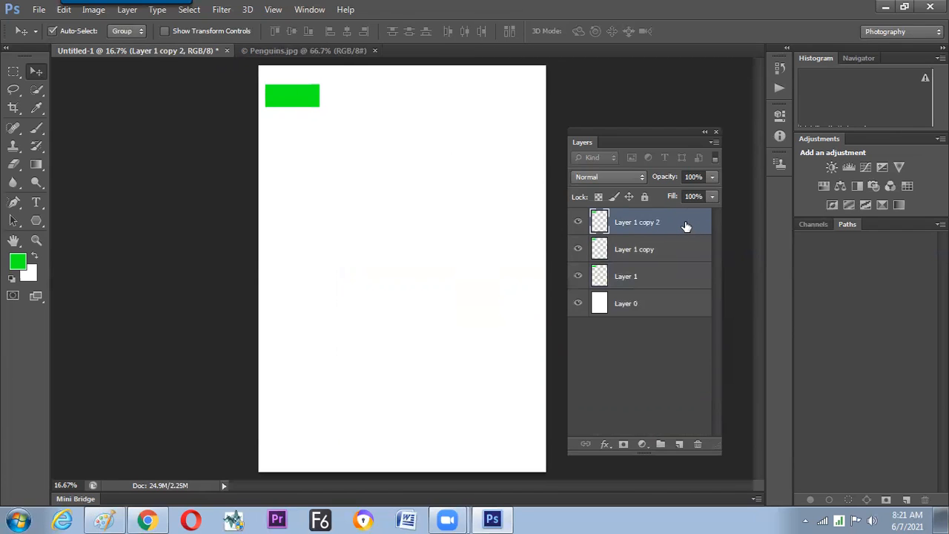
key(ctrl+j)
key(ctrl+j)
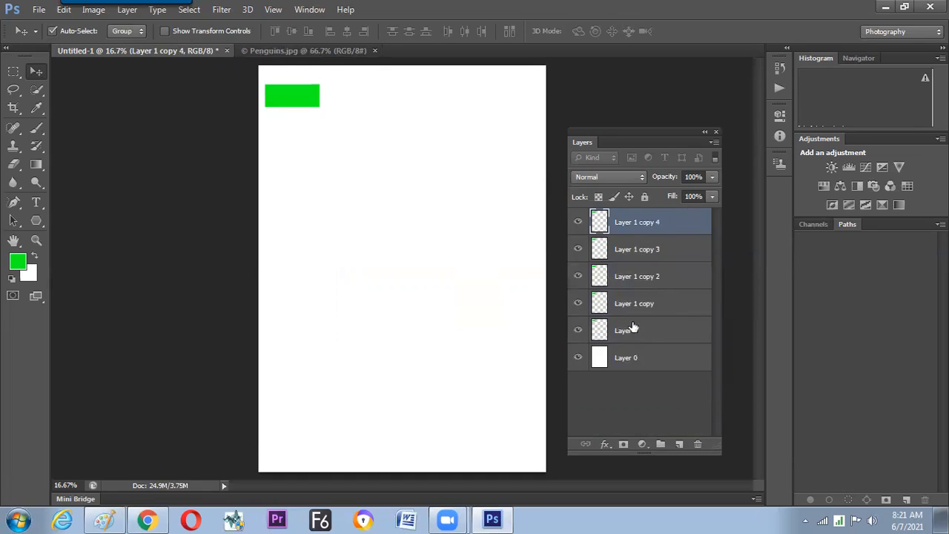
Move the topmost copy straight across to the page's upper-right corner, and distribute all five rectangle layers by horizontal centers.
drag(319, 96, 543, 99)
shift+click(646, 333)
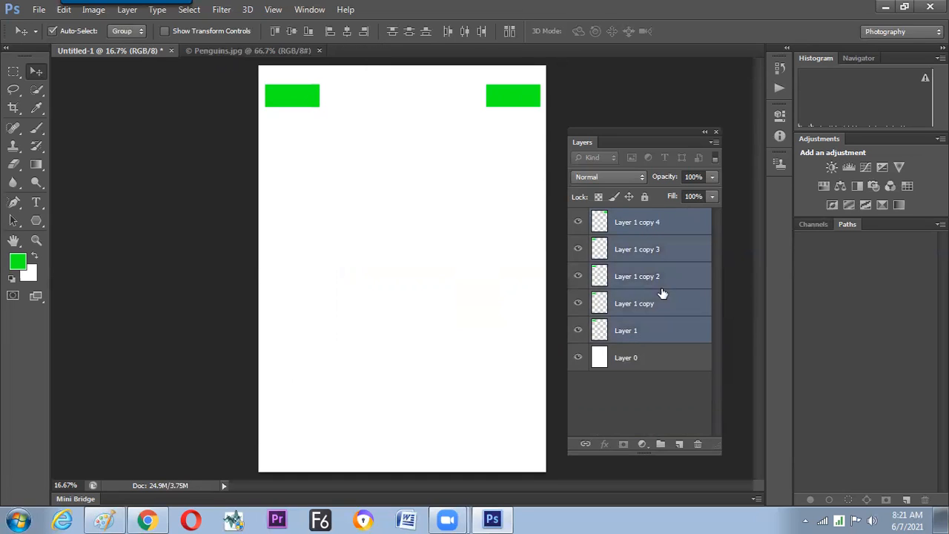
click(467, 31)
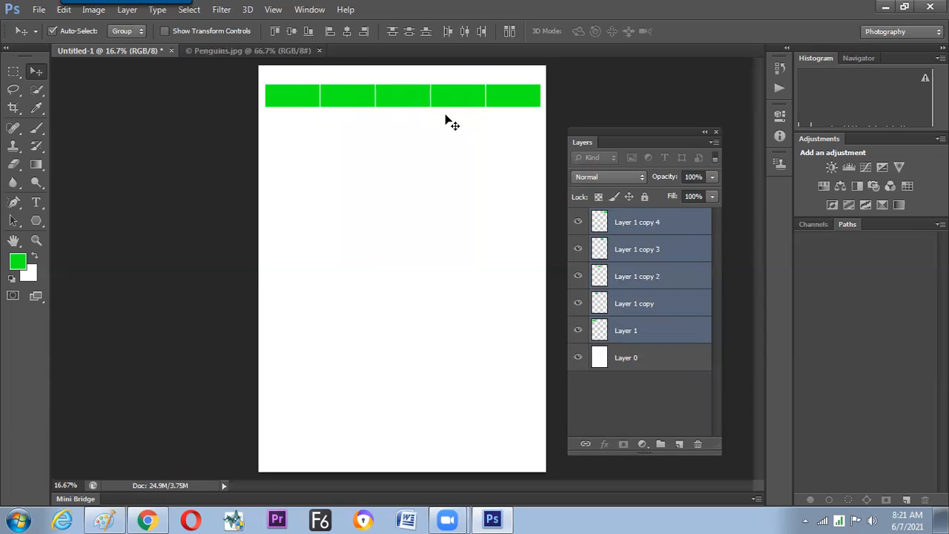
Make Layer 1 copy 3 the active layer and lock its transparent pixels.
click(647, 252)
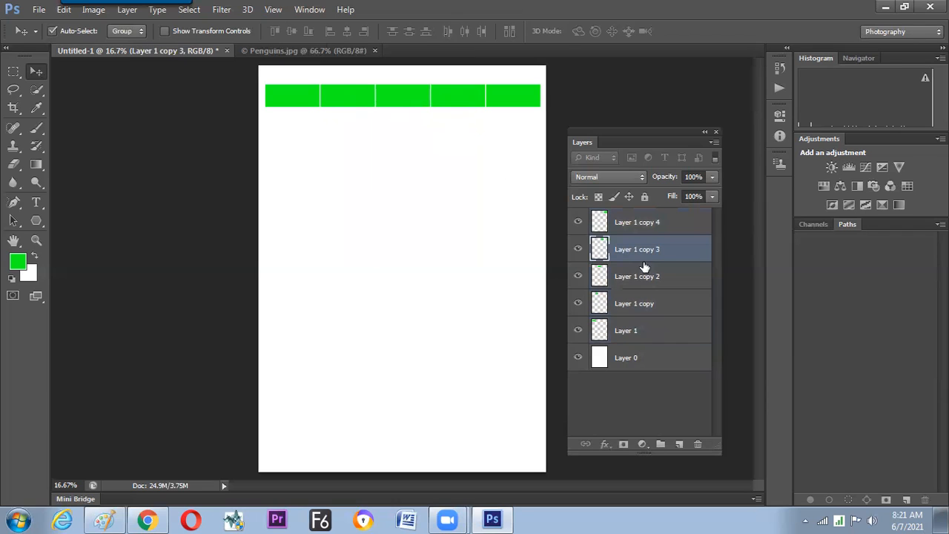
click(641, 279)
click(636, 249)
drag(619, 135, 610, 121)
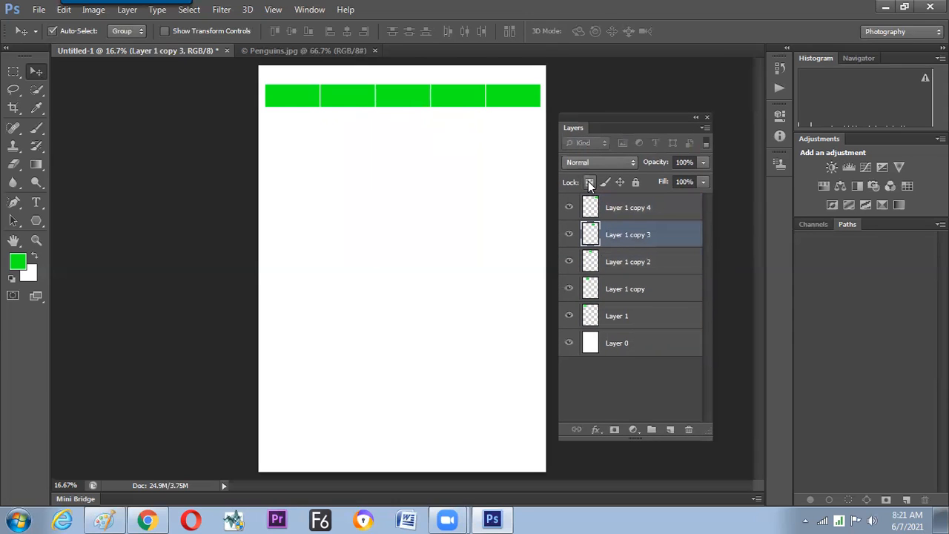
click(590, 183)
Set the foreground color to red and fill the rectangle on Layer 1 copy 3 with it.
click(17, 261)
click(585, 204)
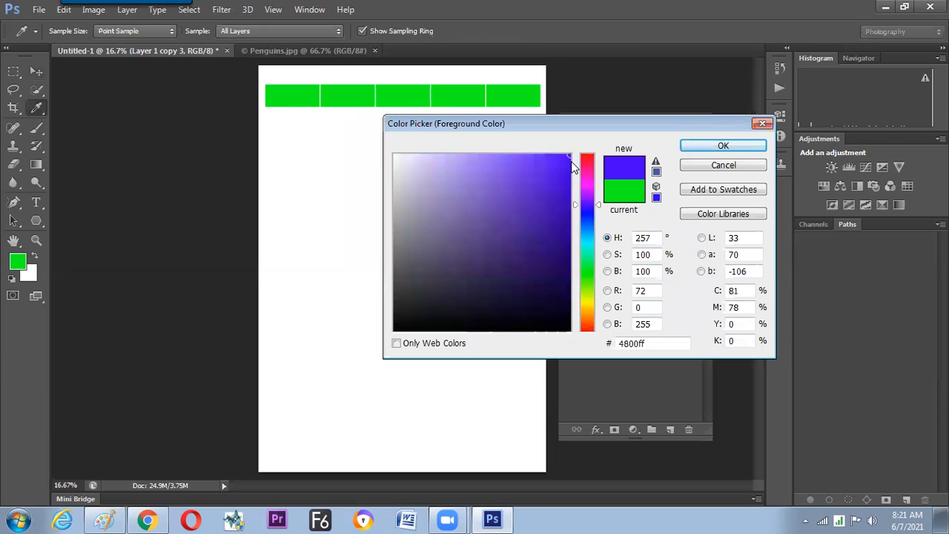
click(587, 161)
key(Return)
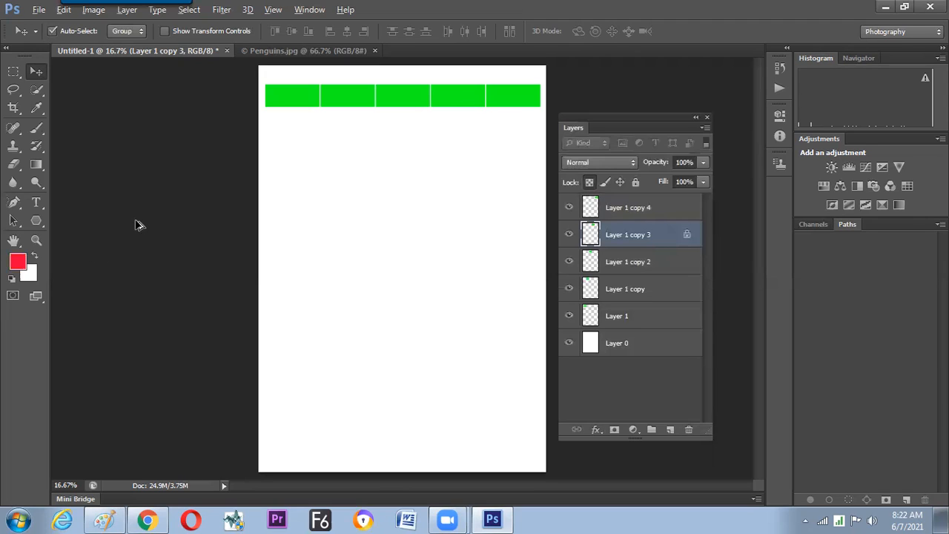
key(alt+BackSpace)
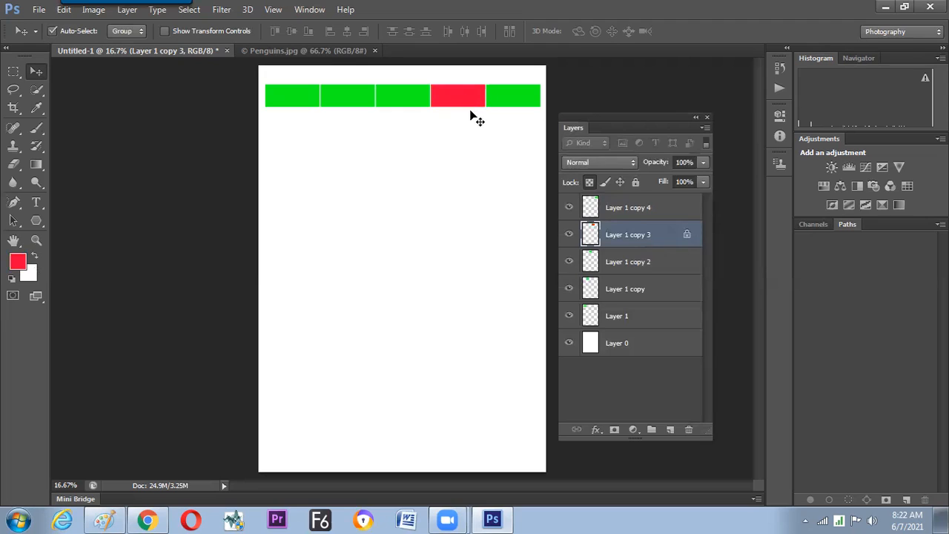
Try the red fill on Layer 1 copy 3 with transparent pixels unlocked, undo it, and lock the transparent pixels again.
click(589, 184)
key(alt+BackSpace)
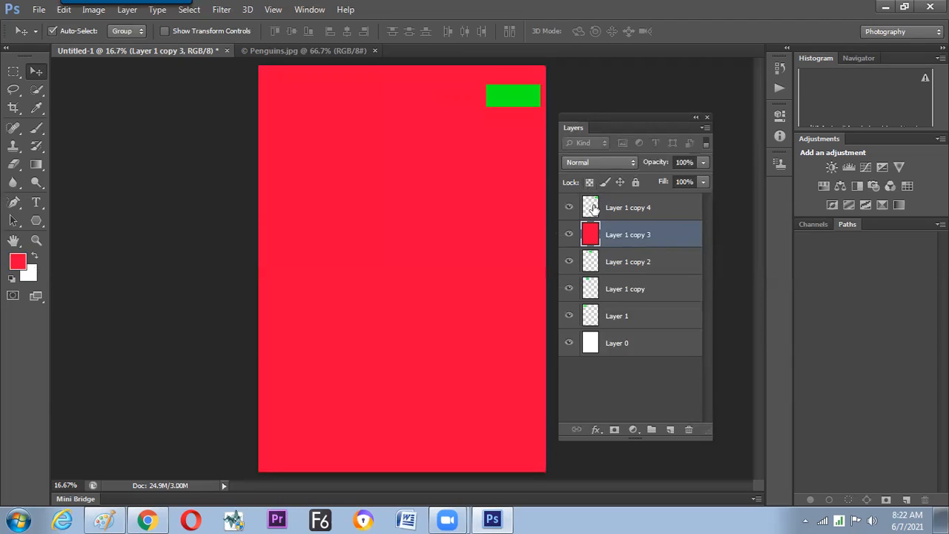
key(ctrl+z)
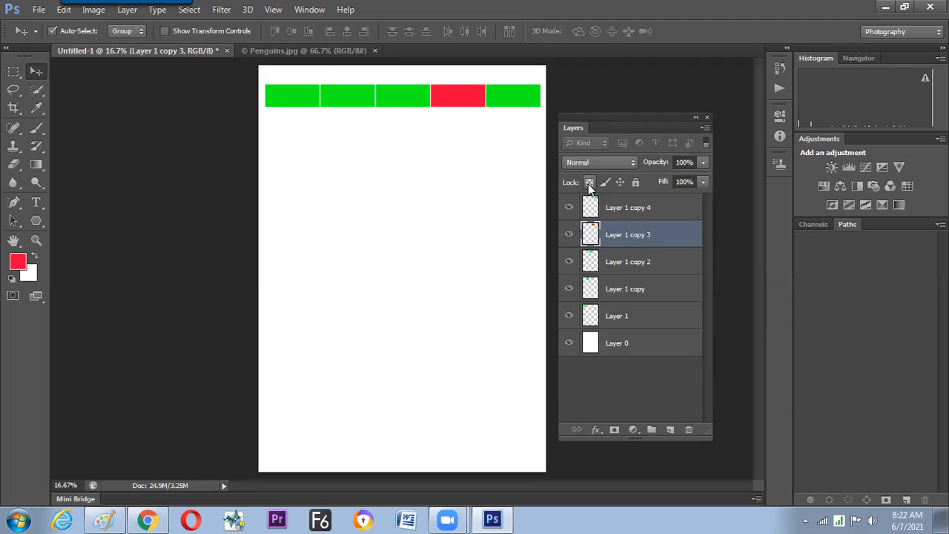
click(589, 184)
Lock the transparent pixels of Layer 1 copy and fill its rectangle with the red foreground color.
click(644, 290)
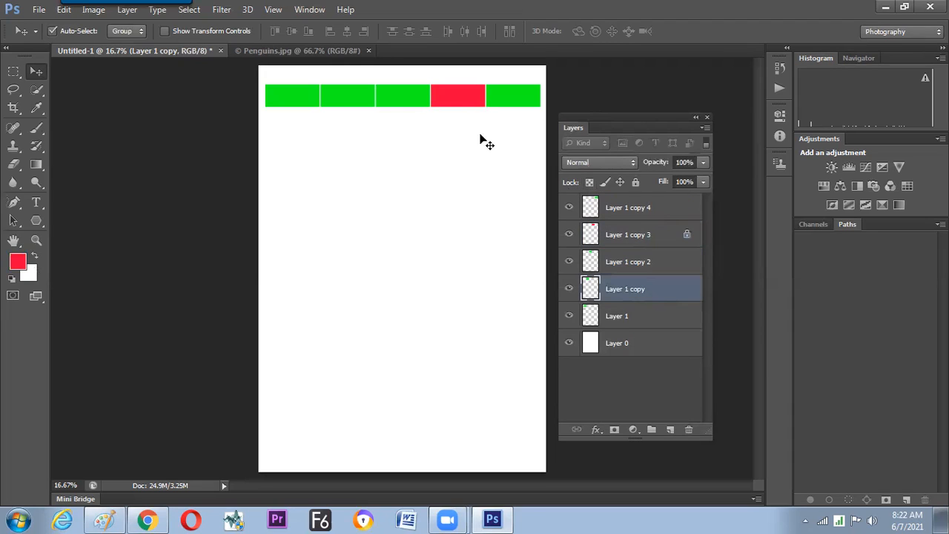
key(slash)
key(alt+BackSpace)
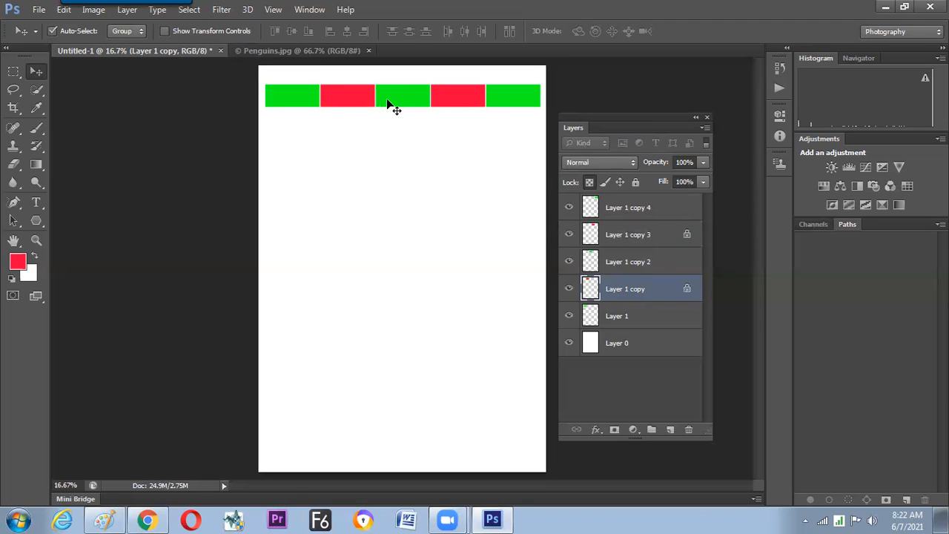
Delete Layer 1 copy 2 and distribute the four remaining rectangle layers by horizontal centers.
click(631, 267)
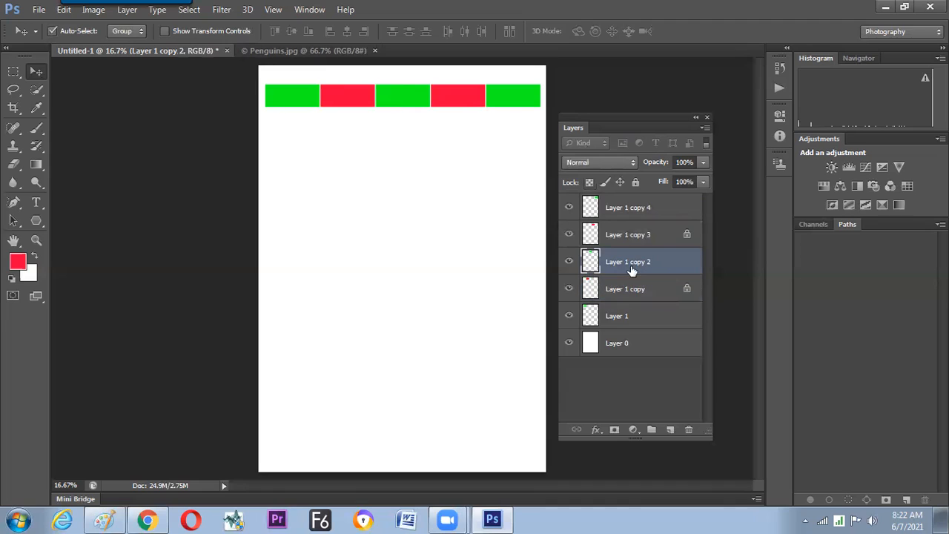
key(Delete)
click(629, 211)
shift+click(625, 288)
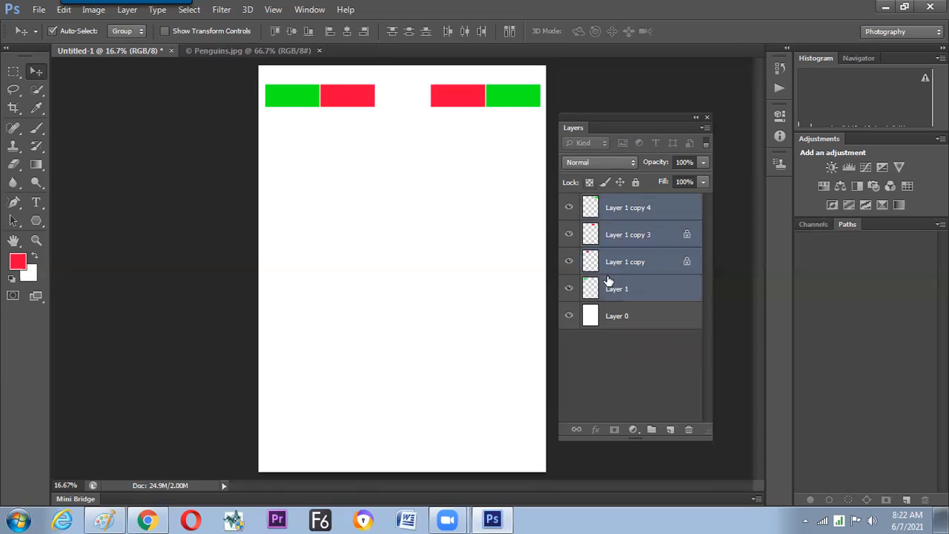
click(465, 31)
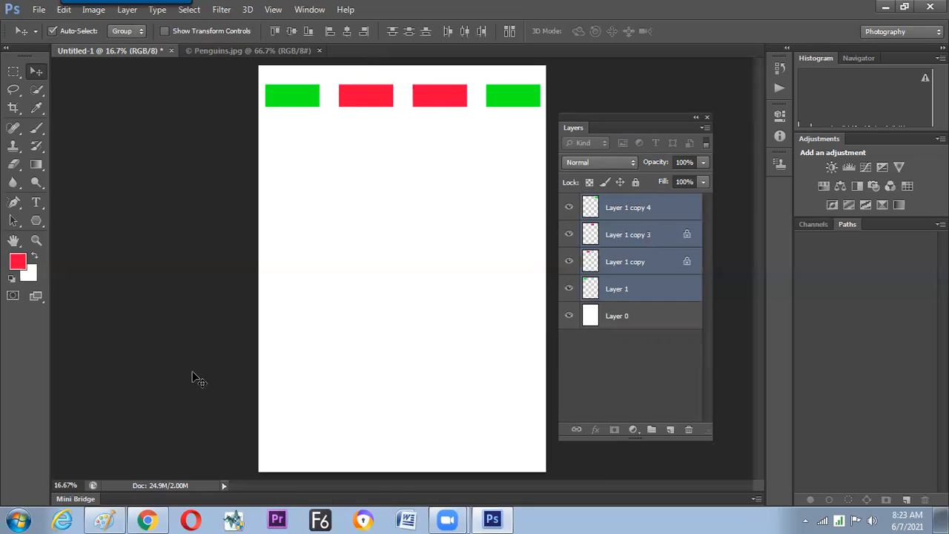
Switch to Paint and draw a black line down from "distribution", with a red branch labelled "Selected Objects".
click(111, 517)
drag(615, 204, 596, 323)
click(577, 43)
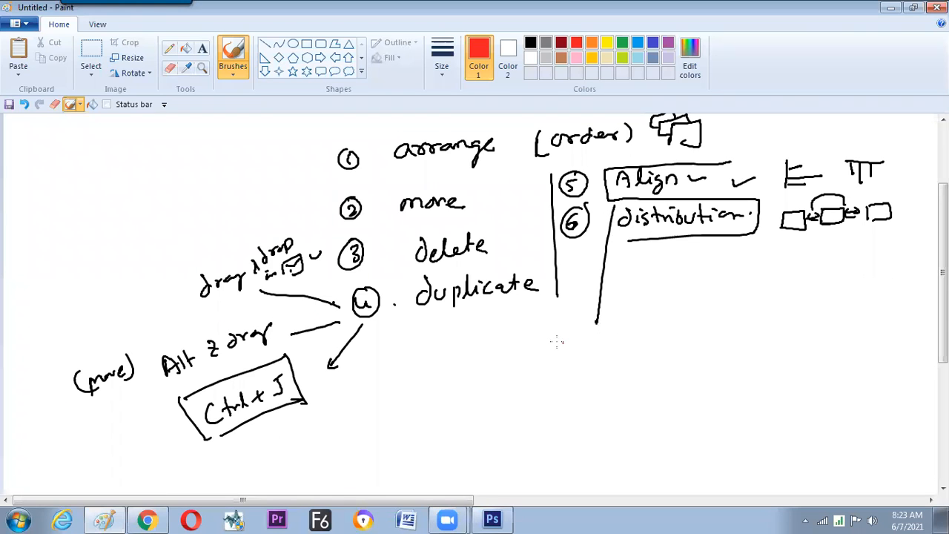
drag(536, 337, 586, 362)
mouse_move(535, 338)
mouse_down()
mouse_move(551, 388)
mouse_move(596, 375)
mouse_up()
mouse_move(552, 401)
mouse_down()
mouse_move(548, 414)
mouse_move(594, 409)
mouse_up()
Draw a middle red branch below "distribution" and label it "Canvas".
drag(641, 327, 643, 440)
drag(659, 431, 676, 439)
drag(678, 429, 692, 436)
drag(701, 426, 695, 436)
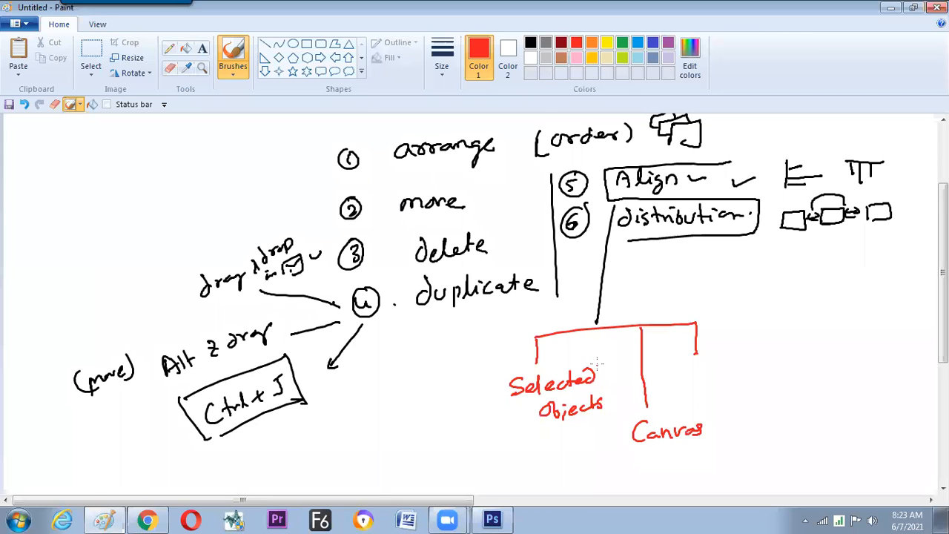
Circle "Selected Objects" in red and draw a red box around "Canvas" with its upper corners marked.
mouse_move(600, 359)
mouse_down()
mouse_move(530, 433)
mouse_move(617, 403)
mouse_move(599, 361)
mouse_up()
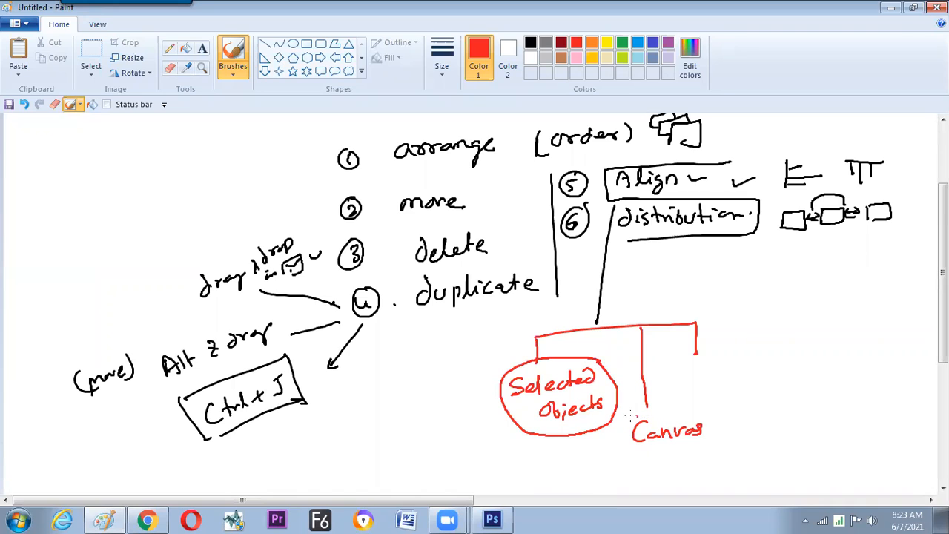
drag(630, 419, 683, 452)
mouse_move(617, 431)
mouse_down()
mouse_move(622, 419)
mouse_move(629, 423)
mouse_up()
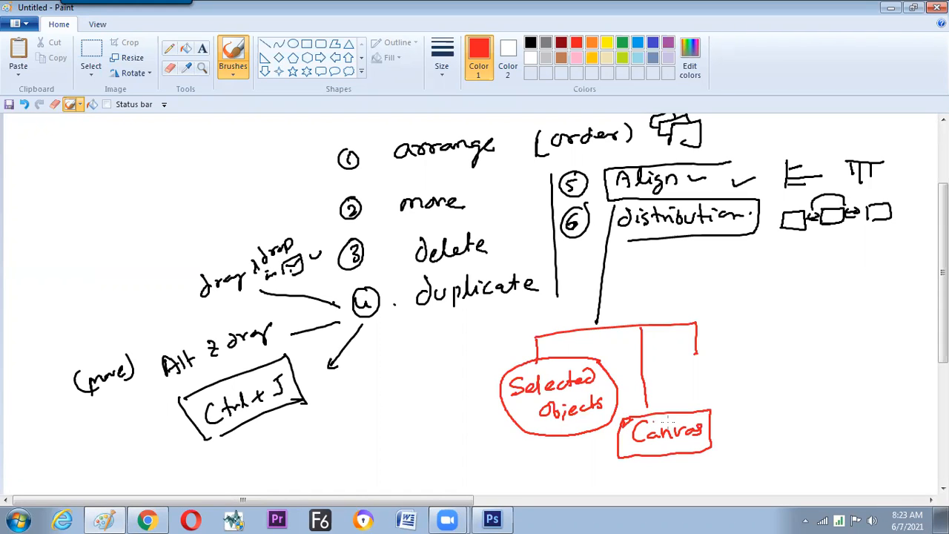
drag(706, 409, 709, 419)
Handwrite "Target object" in red under the third branch and draw a box around it.
drag(694, 363, 704, 362)
drag(699, 363, 698, 373)
drag(713, 366, 723, 364)
mouse_move(732, 365)
mouse_down()
mouse_move(730, 377)
mouse_move(743, 372)
mouse_up()
drag(751, 359, 751, 376)
drag(745, 365, 758, 363)
drag(771, 361, 779, 363)
drag(785, 355, 798, 368)
drag(804, 362, 812, 364)
drag(818, 358, 821, 365)
drag(818, 360, 832, 357)
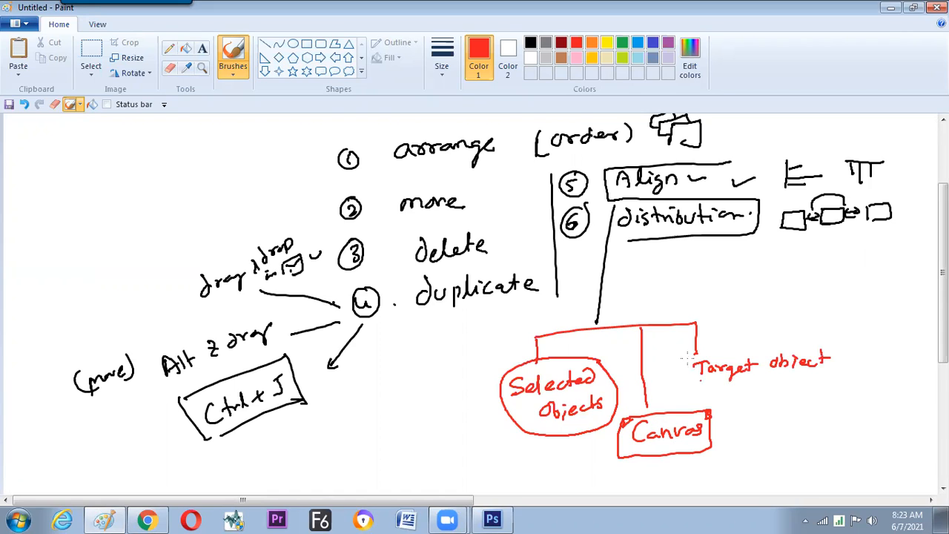
drag(684, 353, 800, 384)
drag(687, 353, 816, 384)
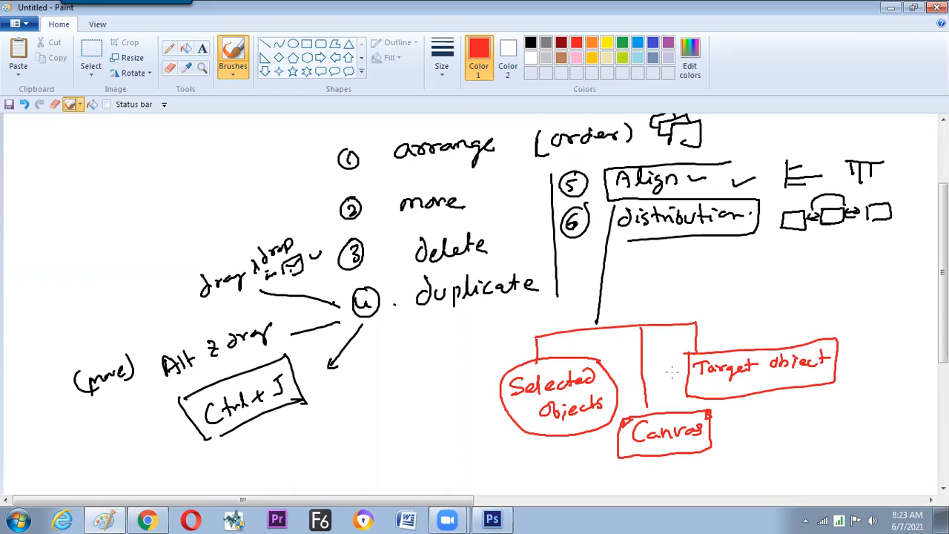
Sketch short red lines along a bar beside "Selected Objects" and a stack of red dashes below "Target object".
drag(481, 422, 490, 425)
drag(476, 445, 488, 440)
drag(483, 461, 505, 463)
drag(469, 426, 482, 472)
mouse_move(761, 412)
mouse_down()
mouse_move(773, 414)
mouse_move(771, 448)
mouse_up()
mouse_move(790, 452)
mouse_down()
mouse_move(802, 448)
mouse_move(772, 461)
mouse_up()
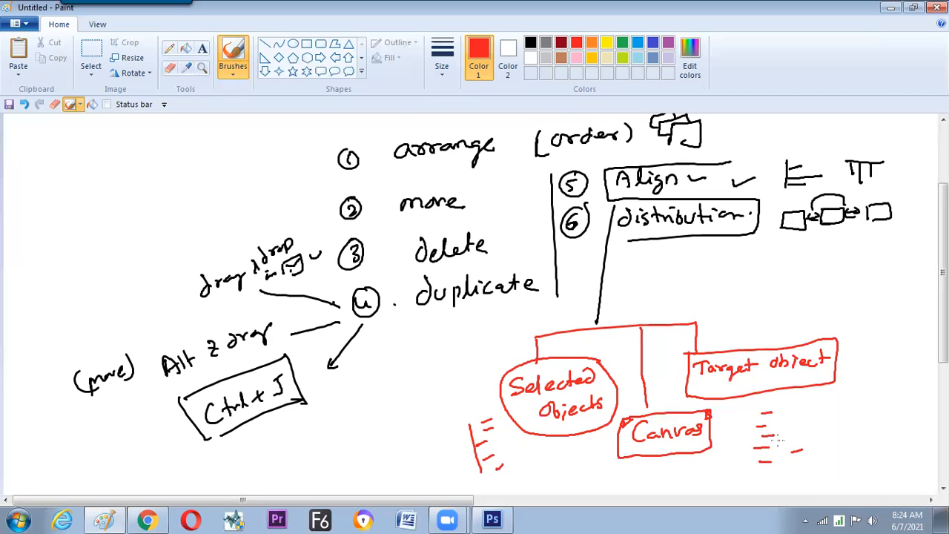
In green, draw an arrow below "Target object", mark the corners of the "Canvas" box, and tick all three options.
click(622, 43)
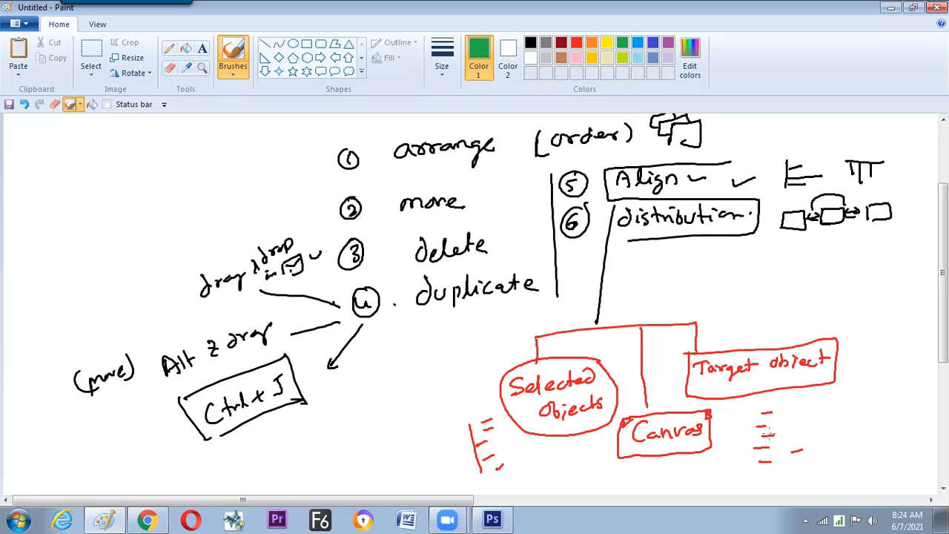
drag(769, 430, 780, 429)
drag(775, 392, 777, 429)
drag(622, 426, 629, 416)
drag(708, 413, 707, 415)
drag(540, 448, 562, 439)
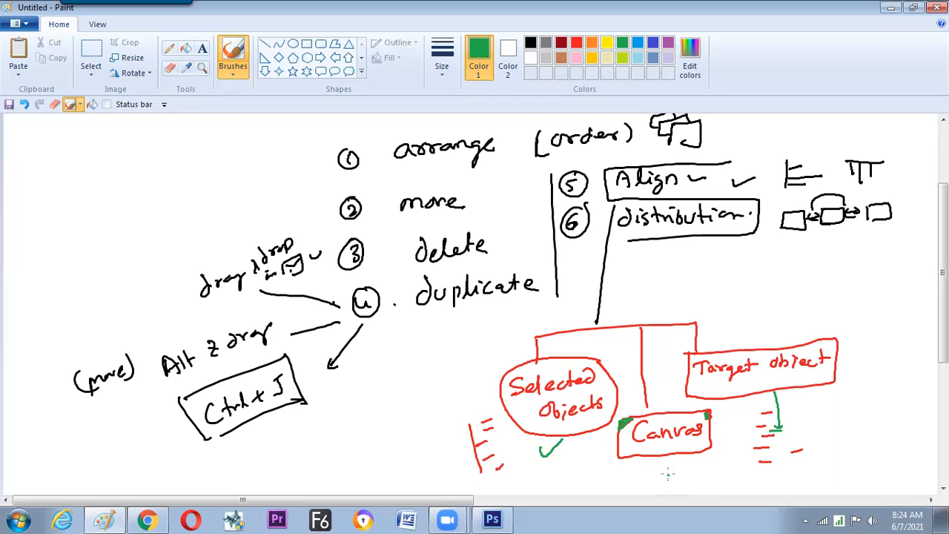
drag(668, 475, 689, 467)
drag(739, 415, 753, 407)
Switch to Photoshop, select Layer 1 copy 4, and toggle its visibility off and on repeatedly.
key(alt)
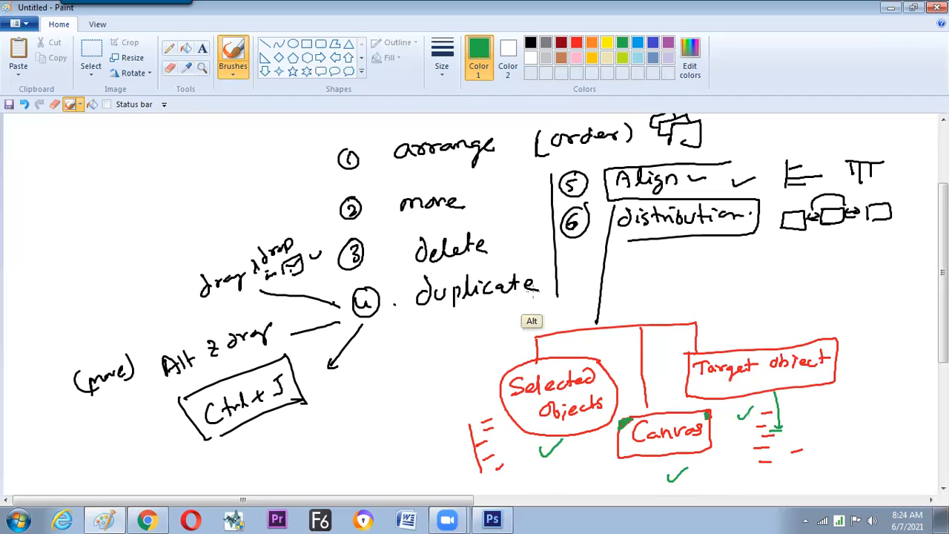
key(alt+Tab)
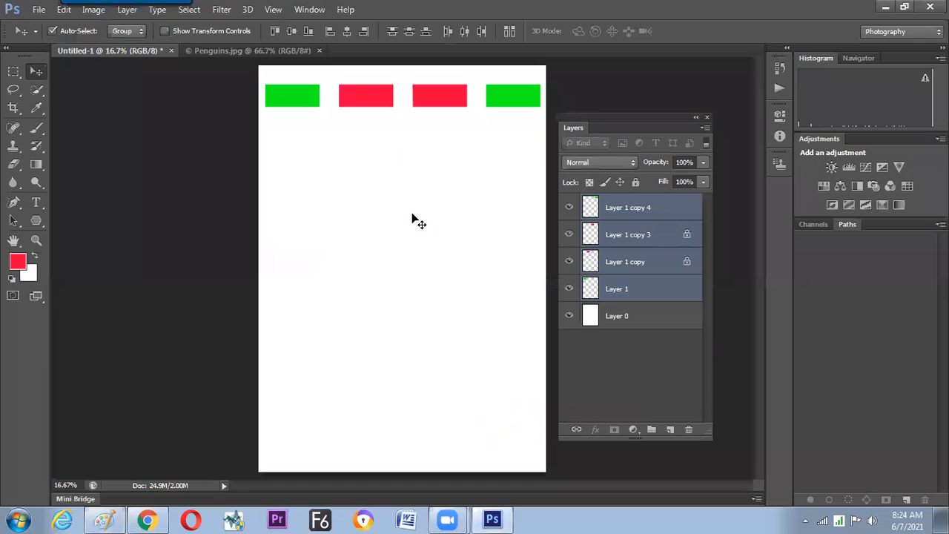
click(595, 209)
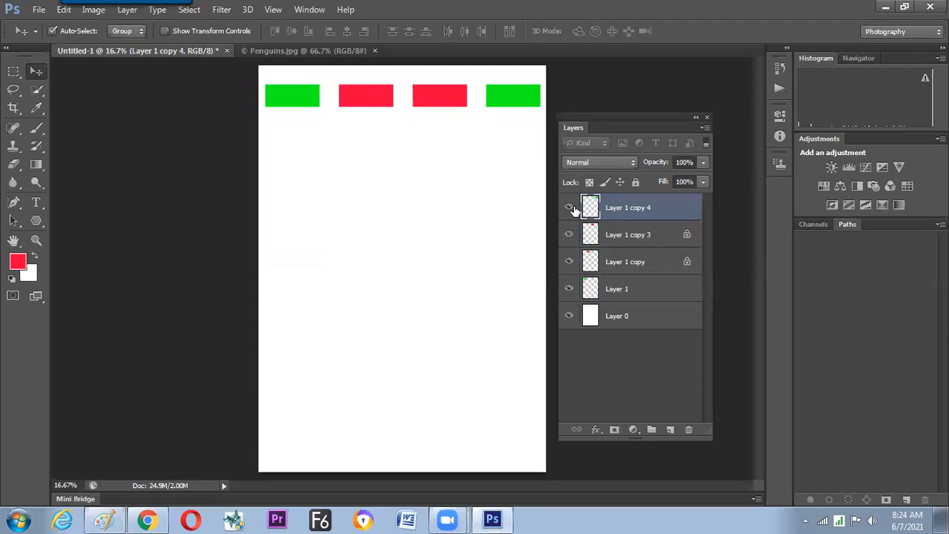
click(570, 208)
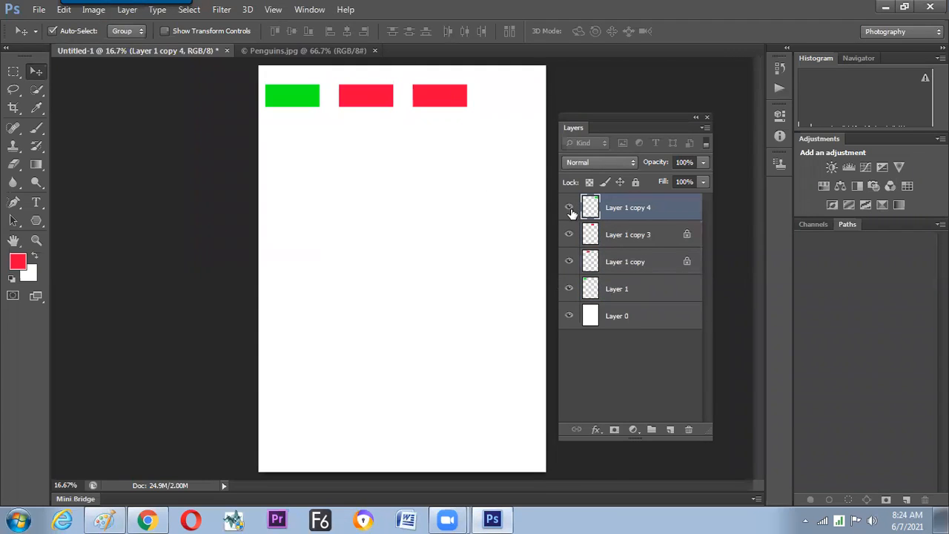
click(569, 211)
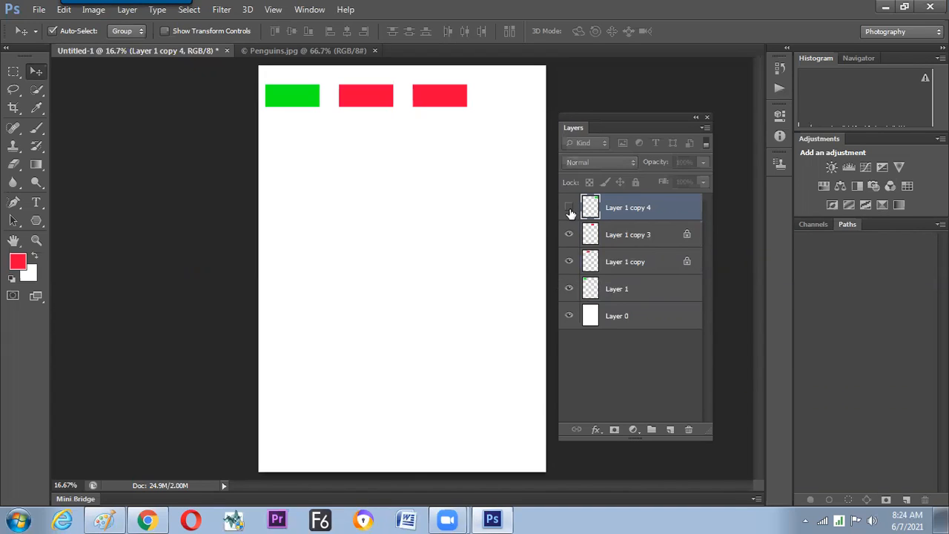
click(568, 213)
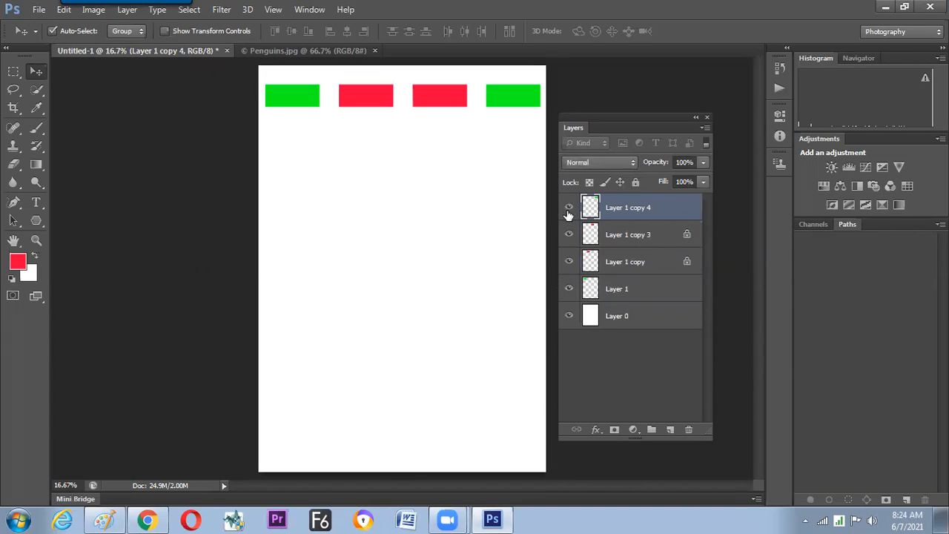
click(569, 211)
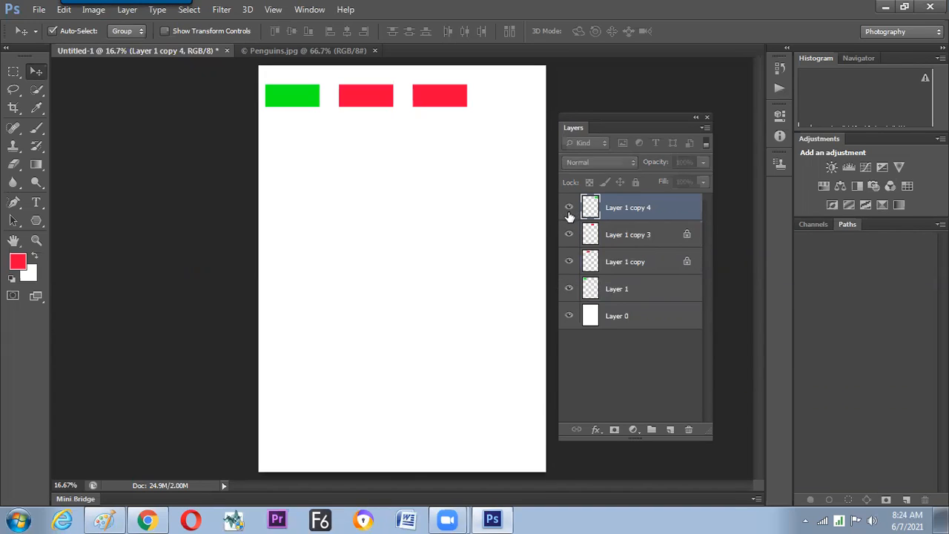
click(568, 213)
Switch to Paint and handwrite another green note below the boxed word "distribution".
key(alt+Tab)
mouse_move(572, 260)
mouse_down()
mouse_move(582, 261)
mouse_move(575, 277)
mouse_up()
drag(586, 250, 624, 273)
mouse_move(633, 257)
mouse_down()
mouse_move(642, 273)
mouse_move(658, 273)
mouse_up()
drag(663, 267, 693, 278)
drag(714, 260, 708, 276)
drag(718, 257, 724, 276)
drag(730, 268, 751, 262)
click(758, 270)
Switch to Photoshop and select the entire canvas, keeping Layer 1 copy 4 as the active layer.
key(alt+Tab)
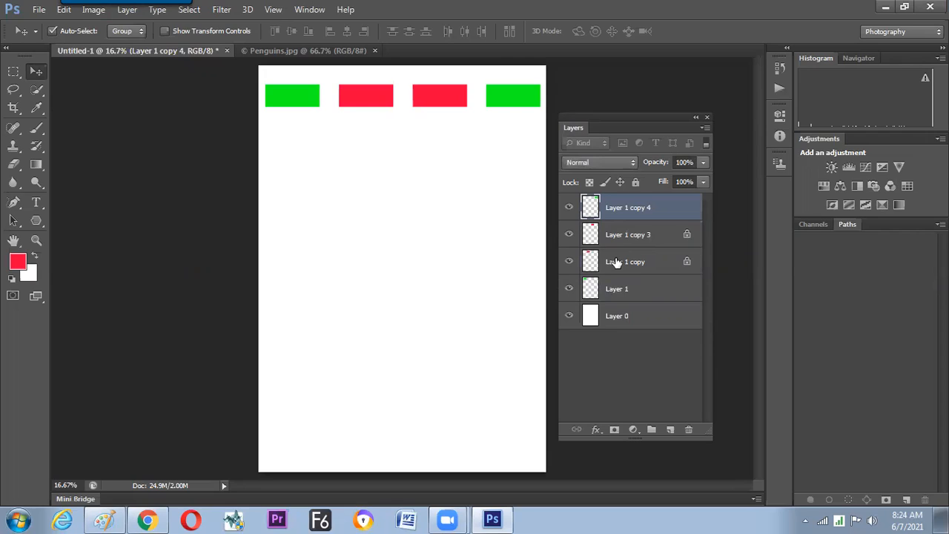
click(570, 213)
click(194, 10)
click(205, 26)
click(196, 10)
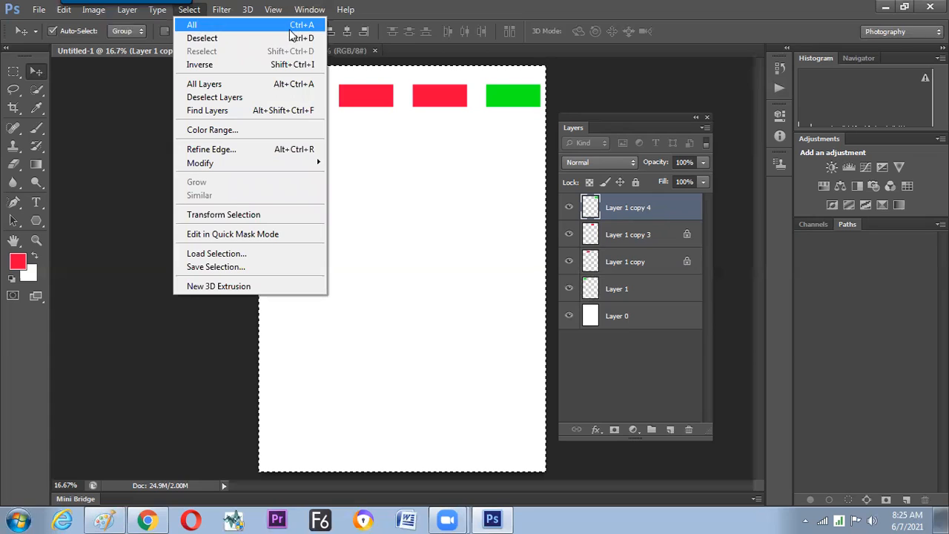
click(629, 215)
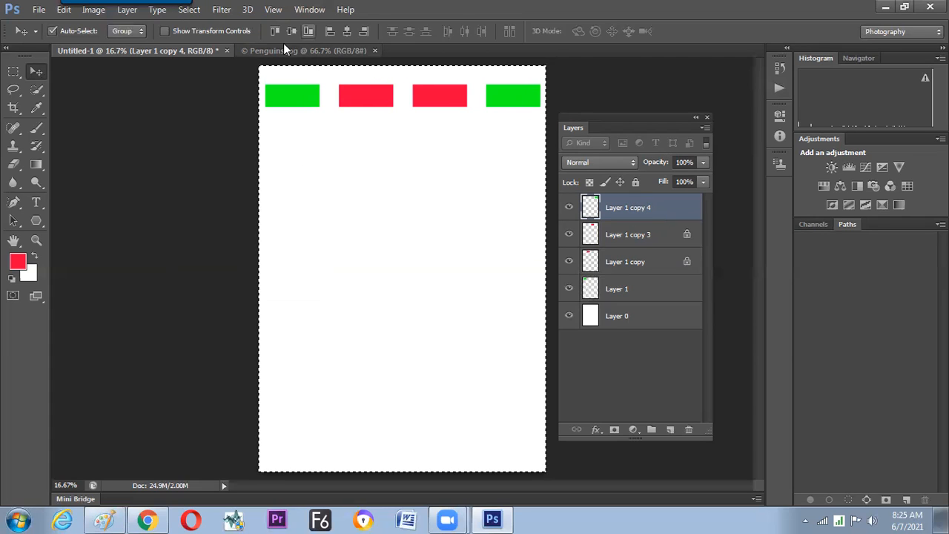
Align the Layer 1 copy 4 rectangle to the left and bottom edges of the canvas selection.
click(330, 34)
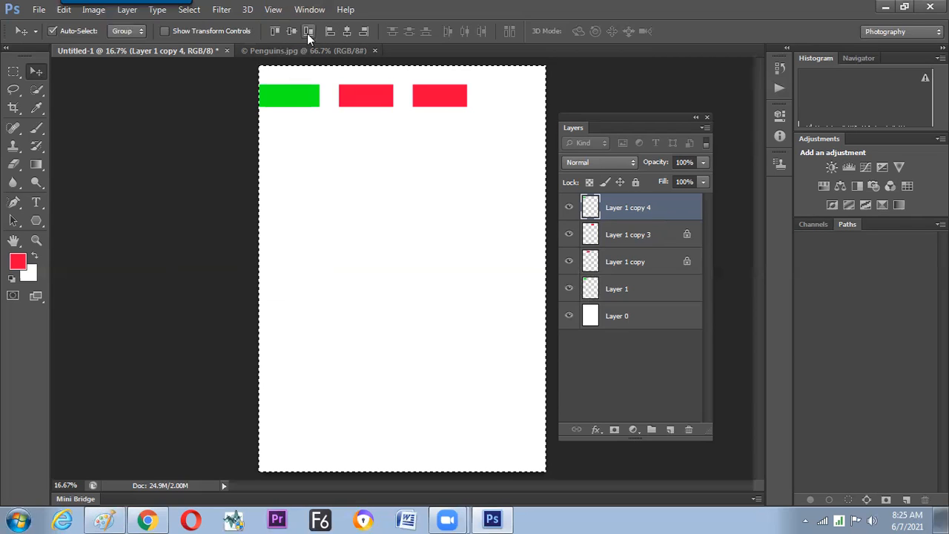
click(310, 36)
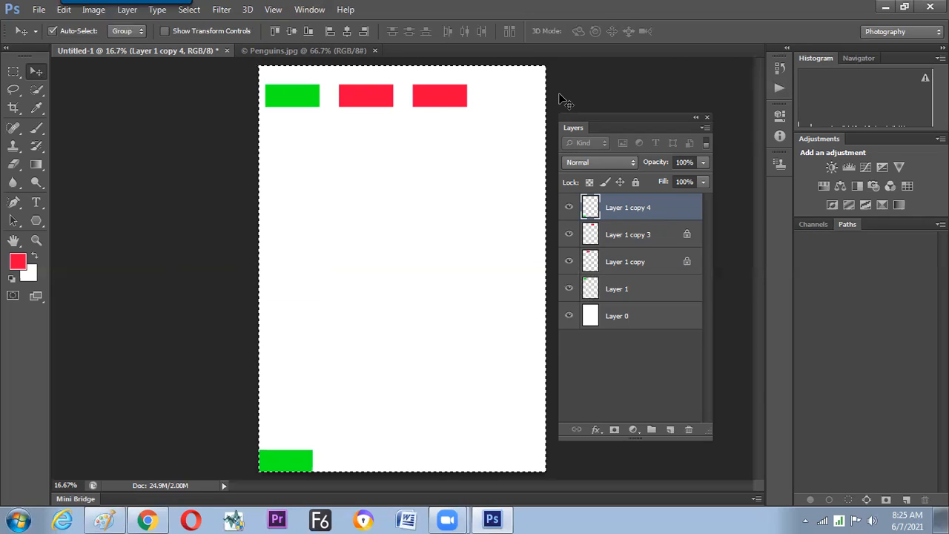
click(328, 32)
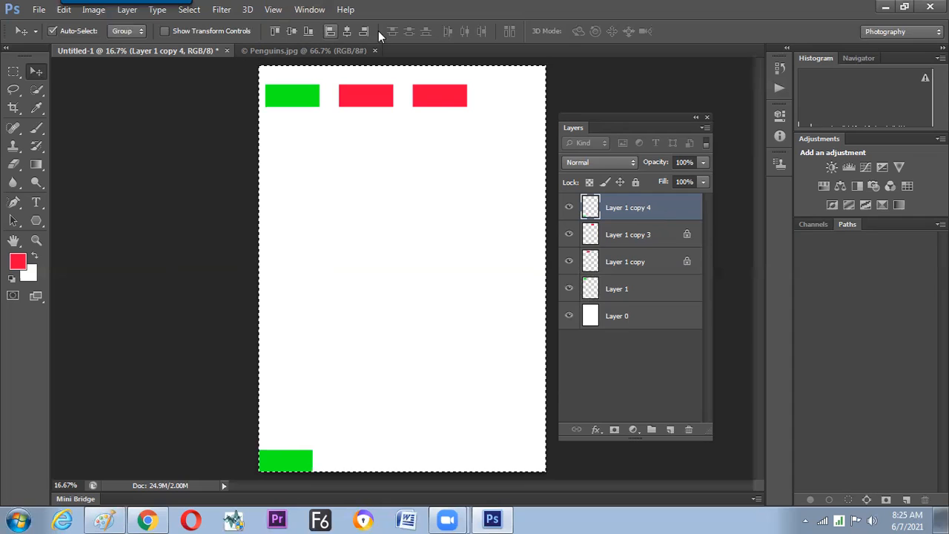
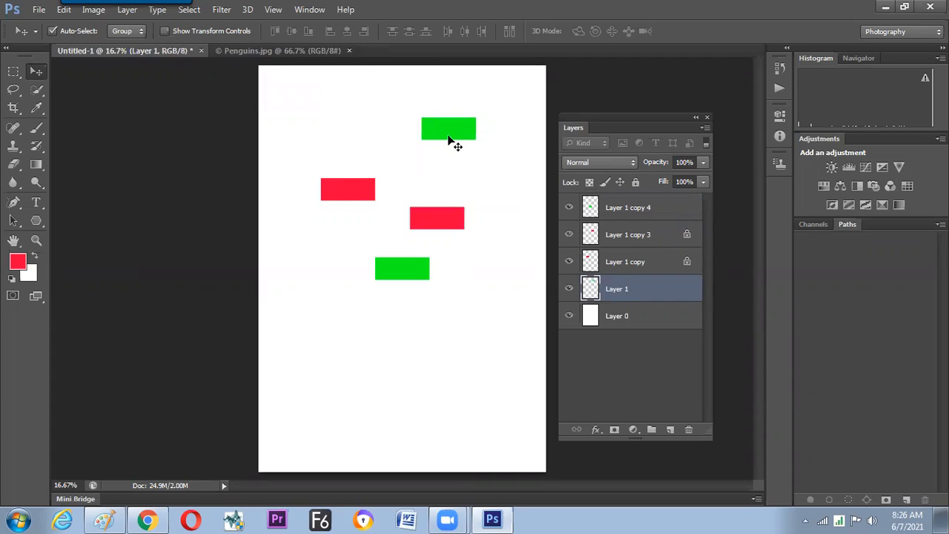
Shift the upper green rectangle slightly to the right and the Layer 1 copy 3 red rectangle slightly down.
drag(472, 136, 480, 137)
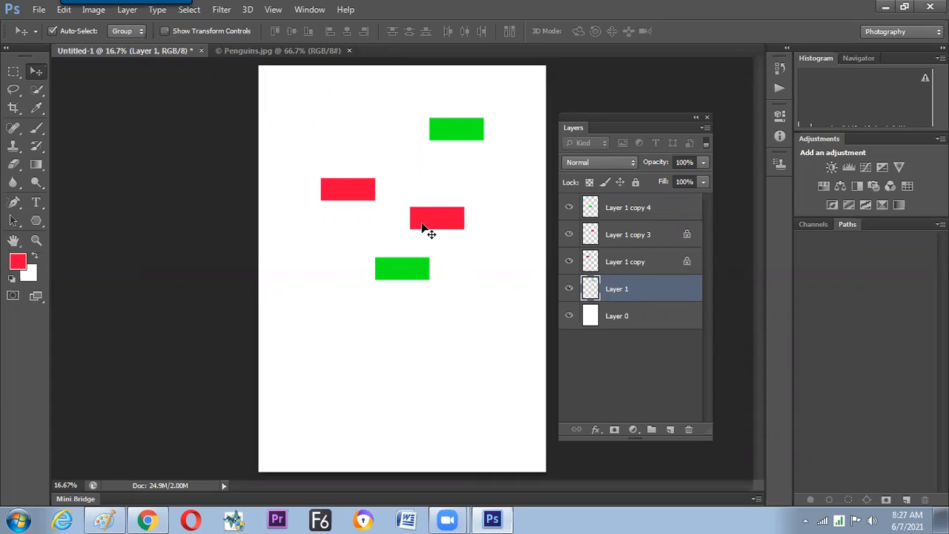
drag(430, 229, 430, 238)
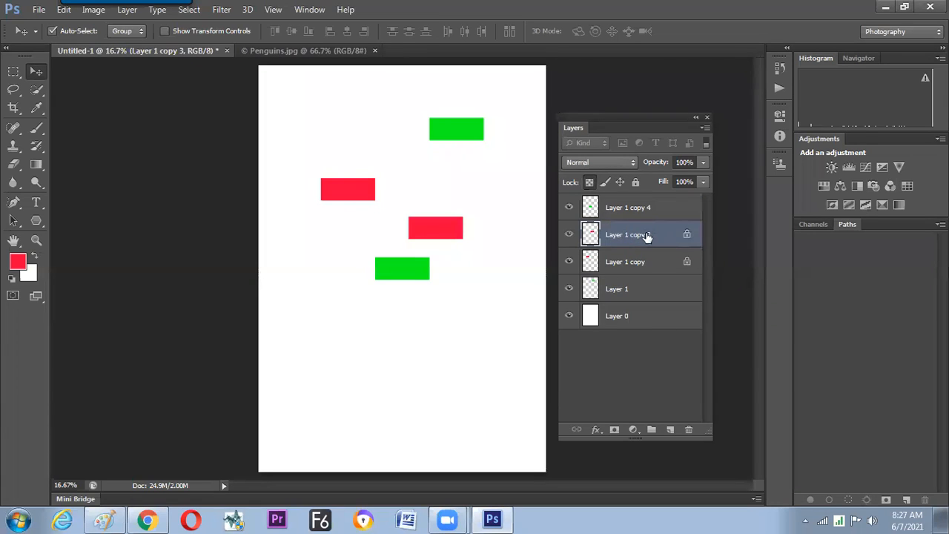
Select the four rectangle layers from Layer 1 copy 4 through Layer 1 and link them together.
key(alt+bracketright)
shift+click(634, 291)
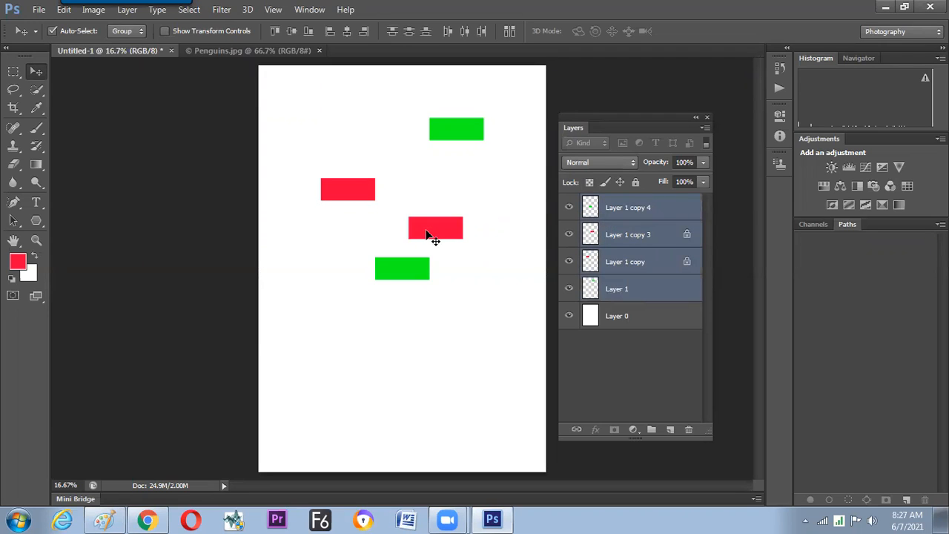
click(658, 216)
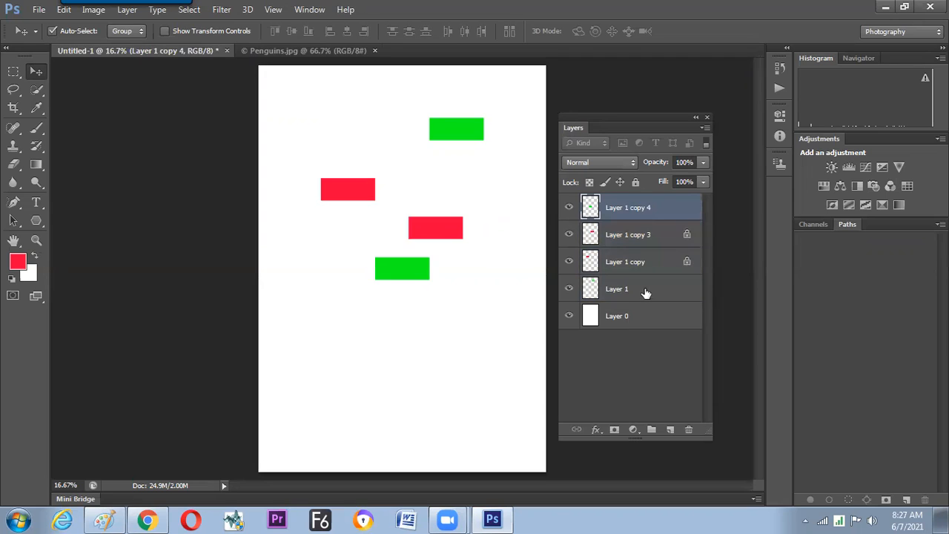
shift+click(646, 293)
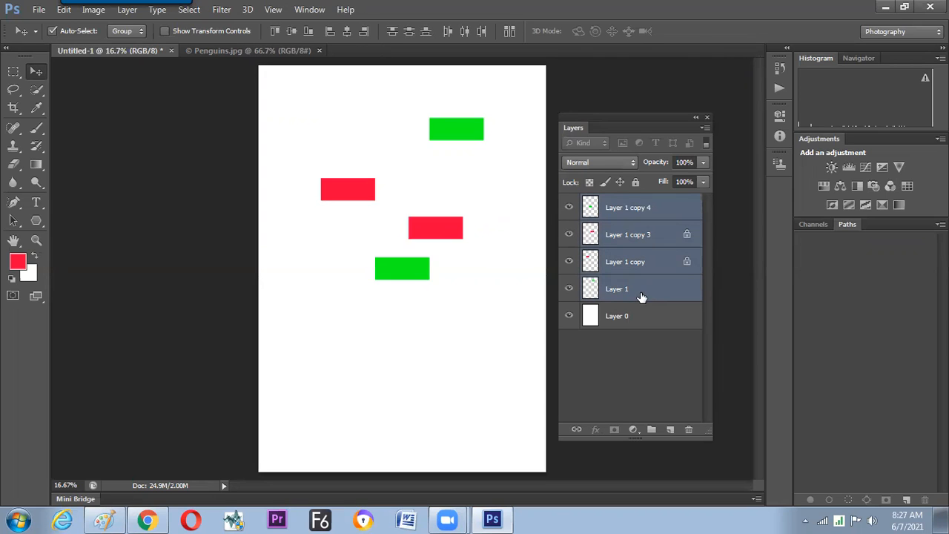
click(650, 216)
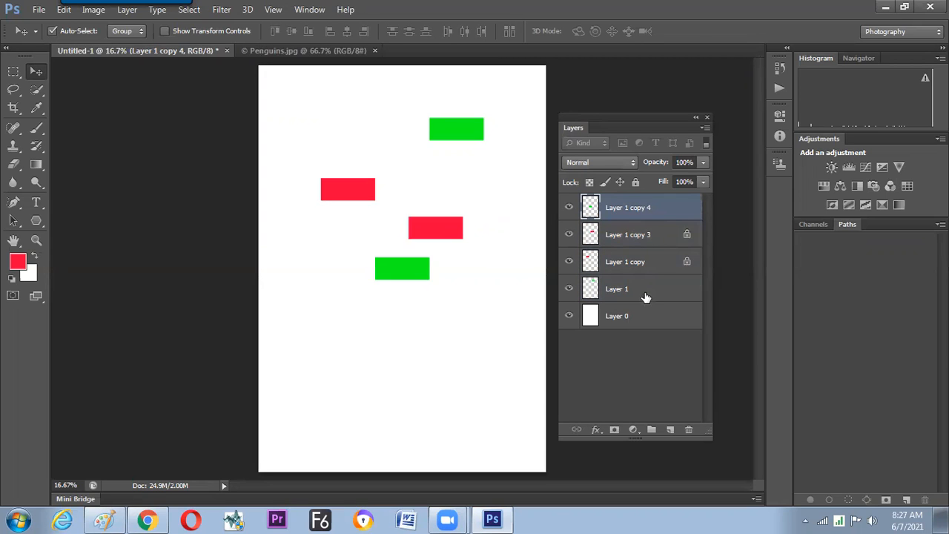
shift+click(645, 295)
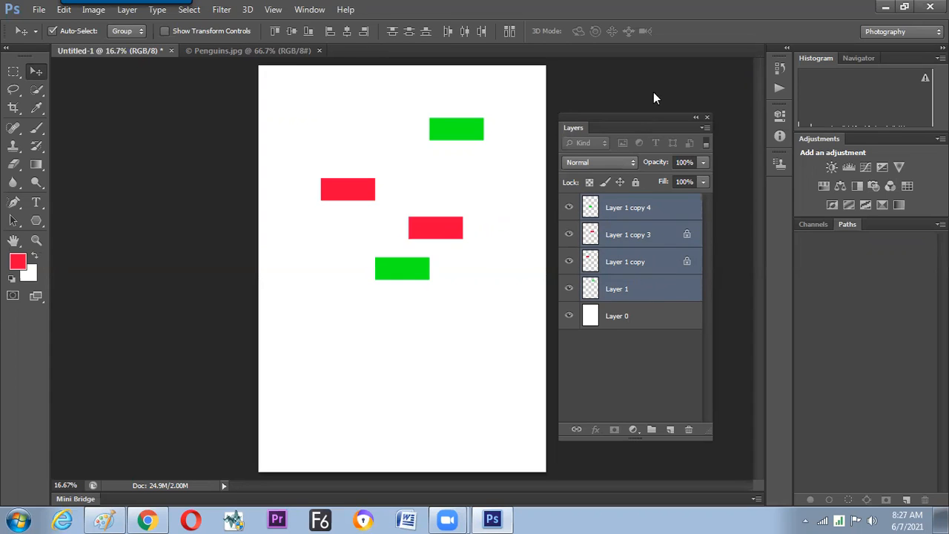
drag(654, 128, 668, 104)
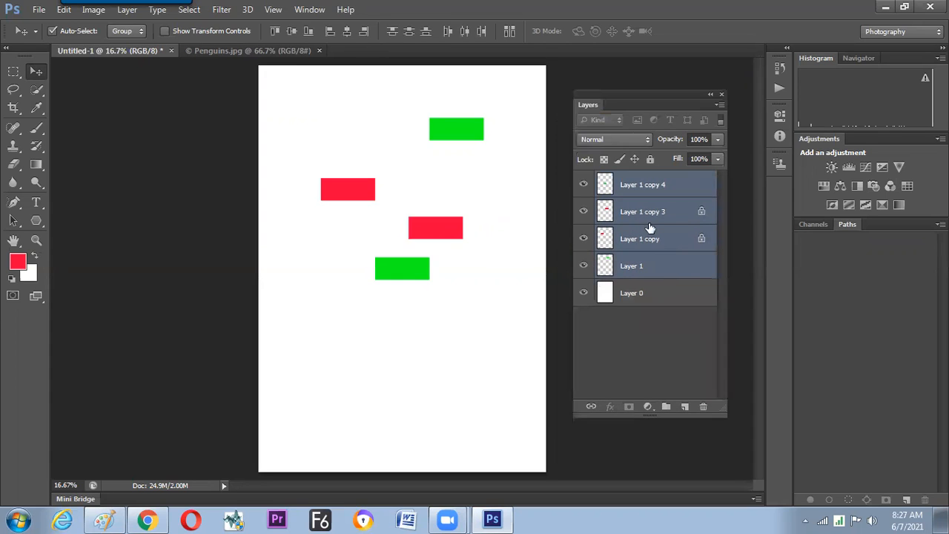
click(591, 407)
Make Layer 1 copy 3 the target layer and align the left edges of the linked rectangles to it.
click(439, 237)
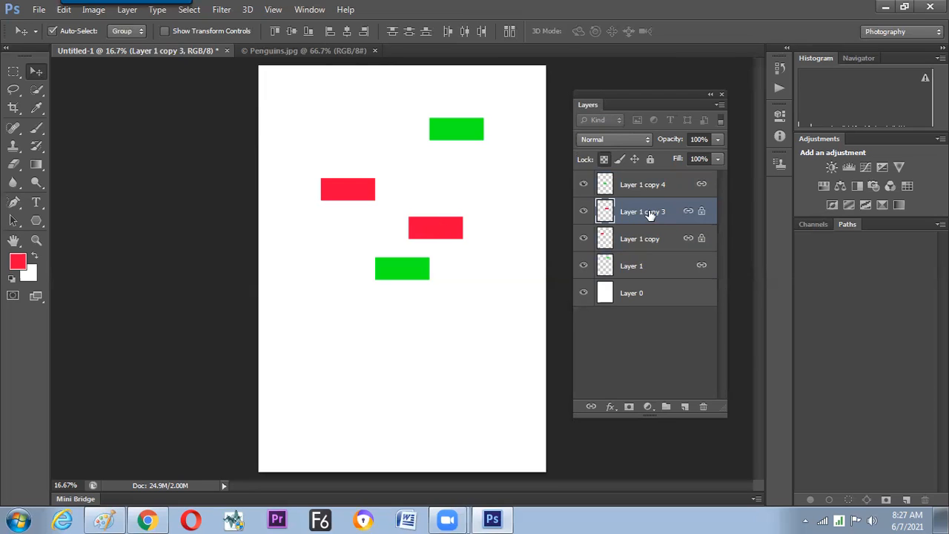
click(583, 214)
click(583, 213)
click(330, 32)
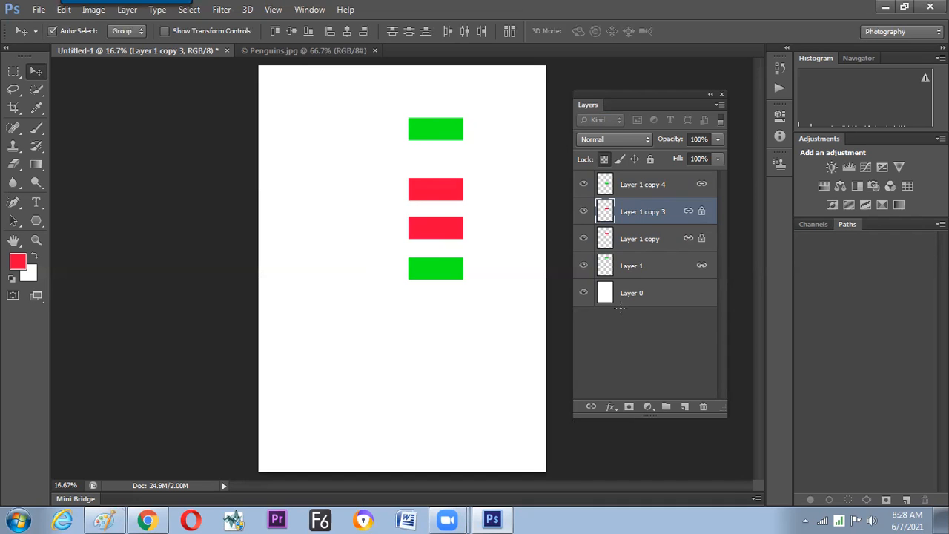
Switch to Paint and handwrite a boxed green "Ctrl+A" below Canvas, with an arrow pointing up to it.
key(alt+Tab)
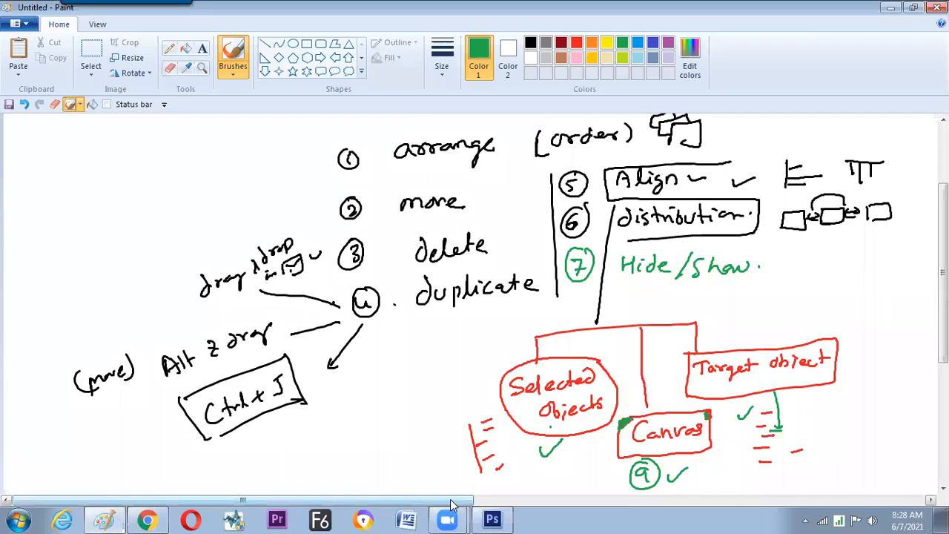
drag(451, 501, 578, 502)
scroll(474, 308, down, 1)
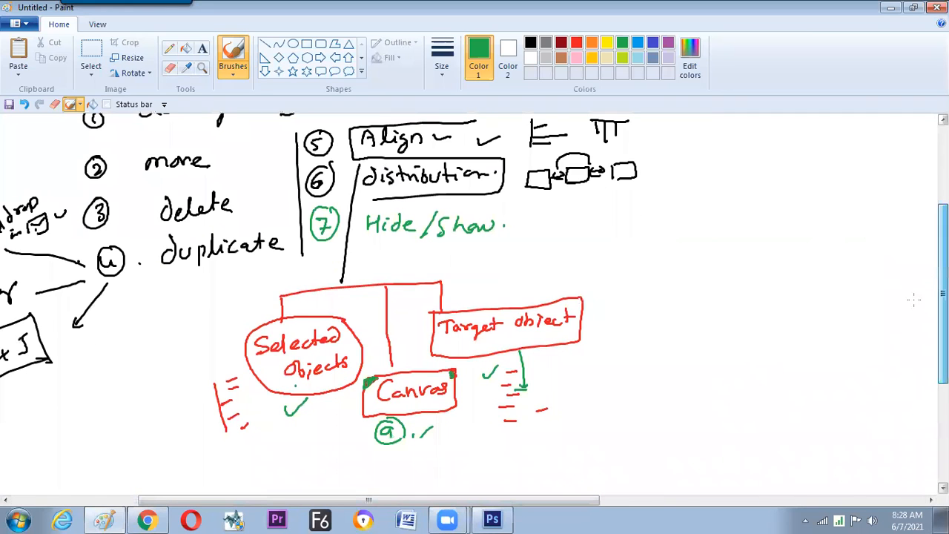
scroll(458, 302, down, 2)
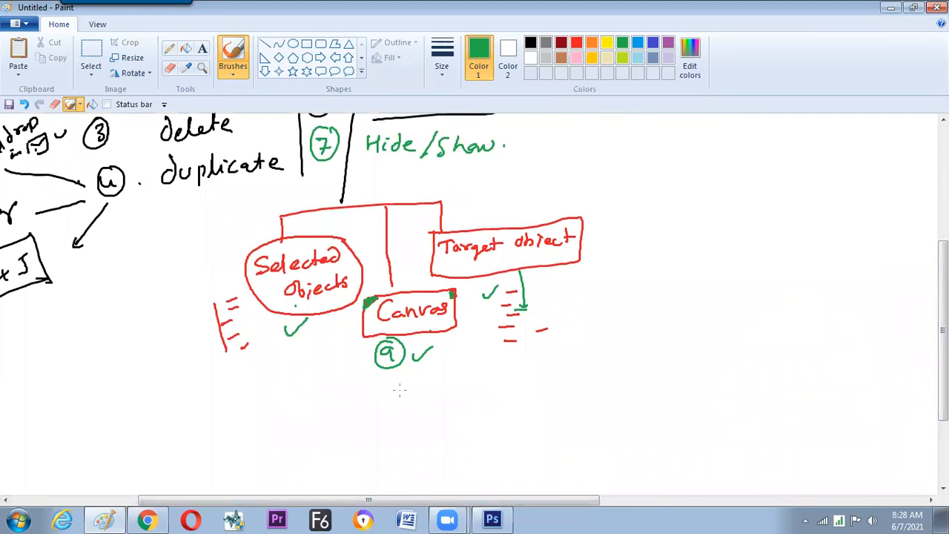
drag(400, 393, 441, 388)
drag(435, 381, 435, 397)
mouse_move(451, 376)
mouse_down()
mouse_move(448, 395)
mouse_move(459, 386)
mouse_up()
mouse_move(463, 375)
mouse_down()
mouse_move(482, 401)
mouse_move(458, 342)
mouse_up()
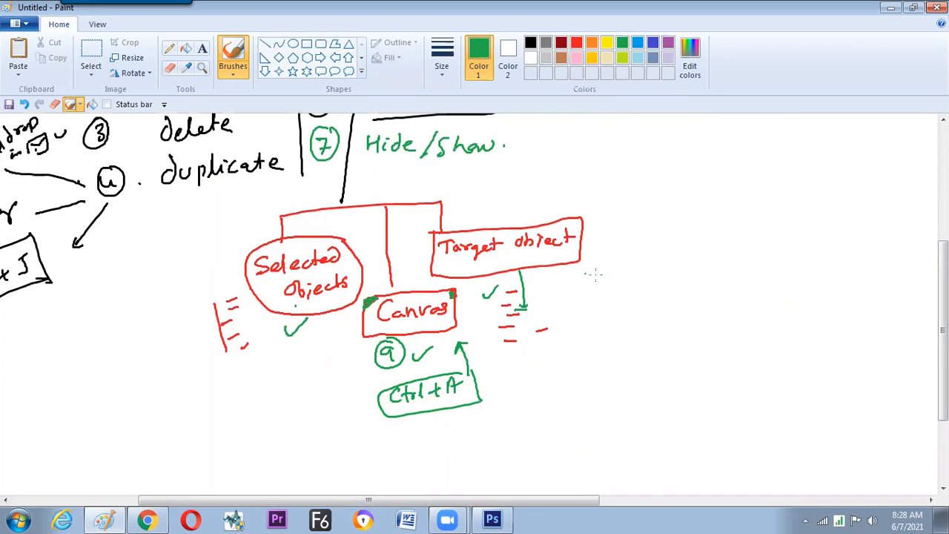
Handwrite "link" in green as circled item 1 beside the Target object box.
drag(600, 260, 607, 282)
drag(611, 271, 626, 282)
drag(631, 261, 631, 283)
drag(639, 271, 642, 282)
Handwrite "select the Target" in green as circled item 2 below the "link" note.
drag(573, 306, 579, 315)
drag(575, 301, 582, 275)
drag(574, 279, 576, 288)
drag(603, 303, 600, 319)
drag(611, 315, 620, 319)
drag(625, 305, 628, 319)
drag(633, 315, 648, 319)
drag(657, 302, 658, 319)
drag(652, 309, 663, 308)
mouse_move(689, 299)
mouse_down()
mouse_move(686, 312)
mouse_move(693, 305)
mouse_up()
mouse_move(695, 300)
mouse_down()
mouse_move(705, 316)
mouse_move(735, 299)
mouse_up()
drag(729, 300, 729, 318)
mouse_move(742, 310)
mouse_down()
mouse_move(759, 308)
mouse_move(764, 322)
mouse_up()
drag(773, 312, 785, 311)
drag(788, 298, 790, 317)
drag(783, 304, 793, 303)
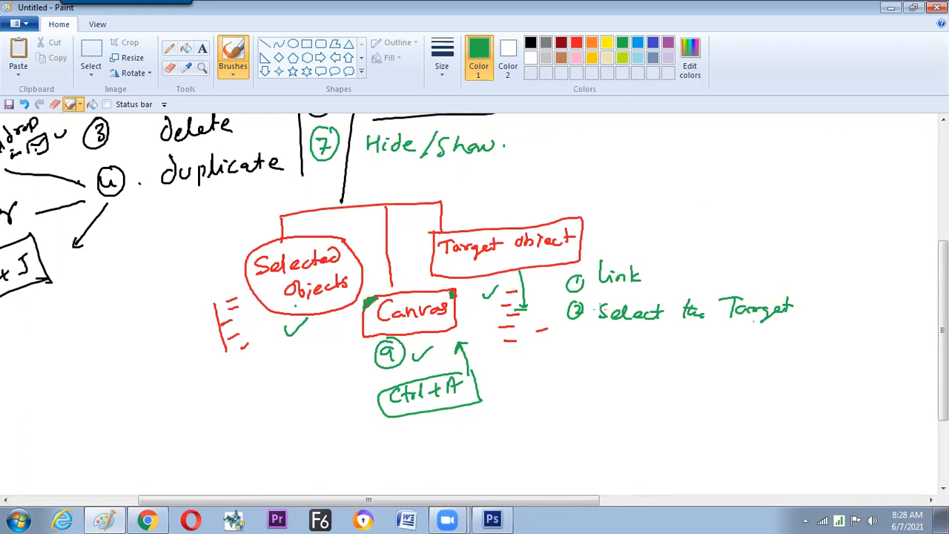
Handwrite "Align" below both green notes and join the Ctrl+A box to item 2 with a double-headed arrow.
drag(605, 387, 617, 386)
drag(606, 381, 615, 381)
drag(627, 373, 639, 392)
drag(649, 380, 660, 388)
drag(437, 449, 447, 443)
drag(456, 433, 456, 446)
drag(466, 439, 467, 447)
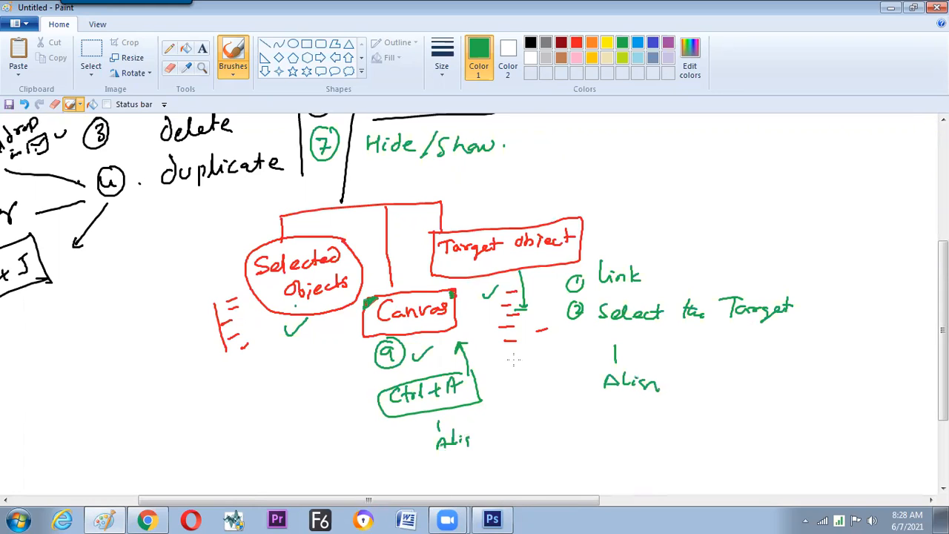
drag(567, 328, 483, 386)
drag(562, 325, 570, 335)
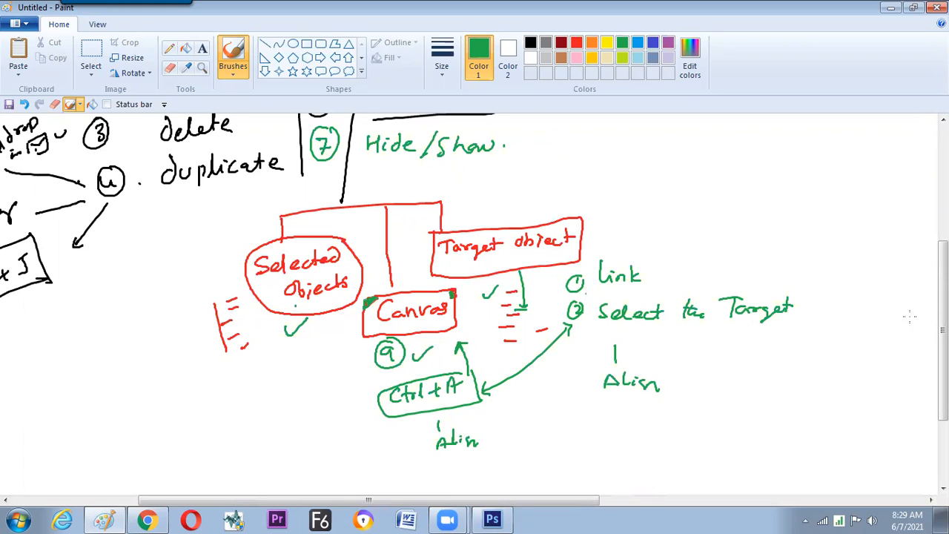
Handwrite a circled green 3 above the branch lines that lead to the three alignment types.
scroll(475, 296, up, 1)
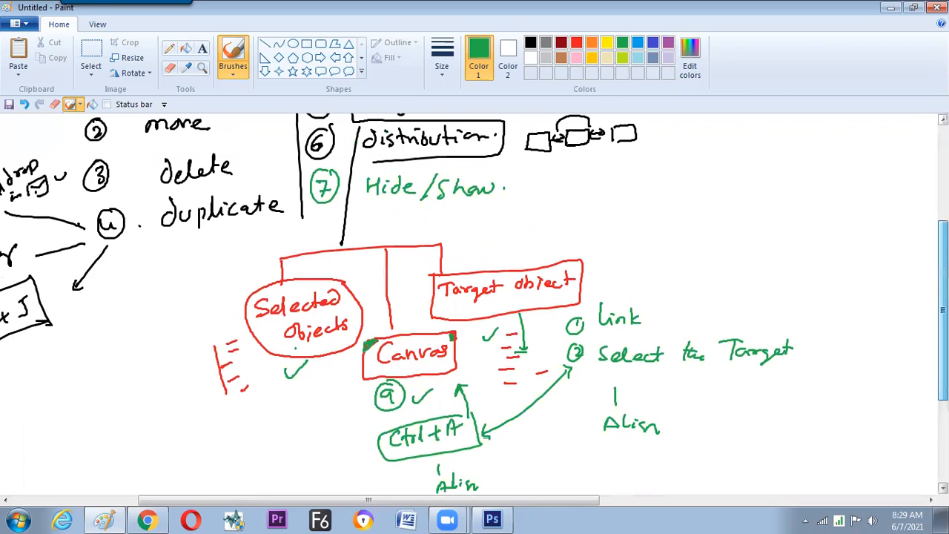
scroll(475, 304, up, 1)
scroll(350, 319, up, 1)
mouse_move(362, 284)
mouse_down()
mouse_move(371, 277)
mouse_move(363, 290)
mouse_up()
drag(378, 275, 377, 277)
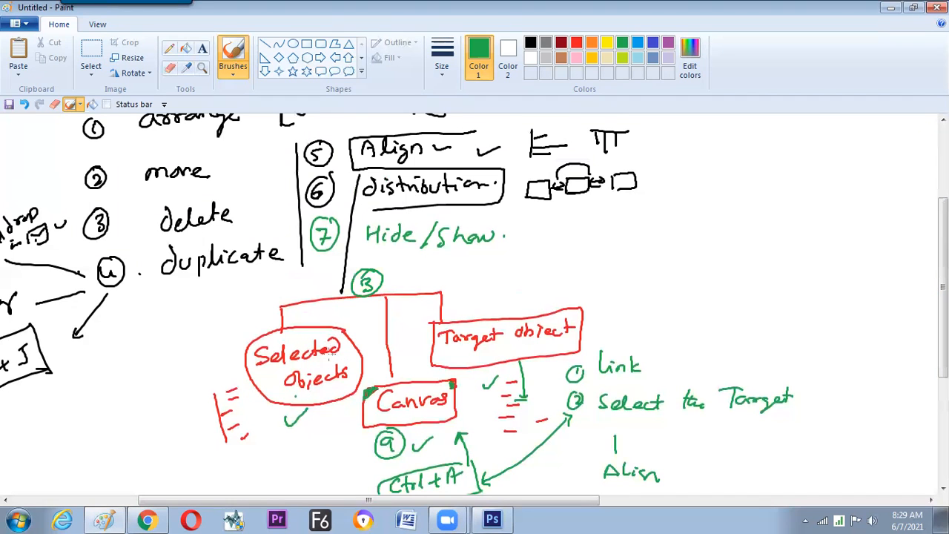
Switch to Photoshop and delete the four linked rectangle layers, keeping only Layer 0.
key(alt+Tab)
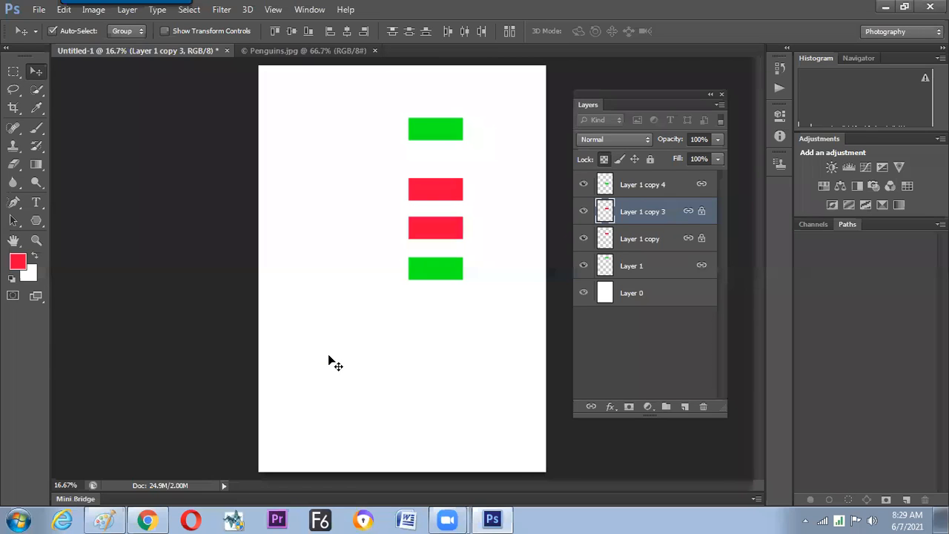
click(657, 186)
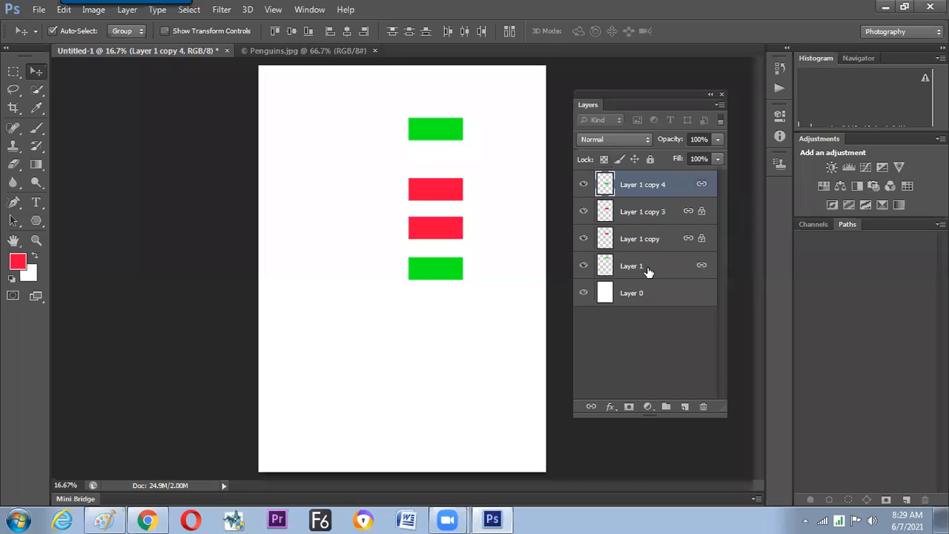
shift+click(647, 268)
key(Delete)
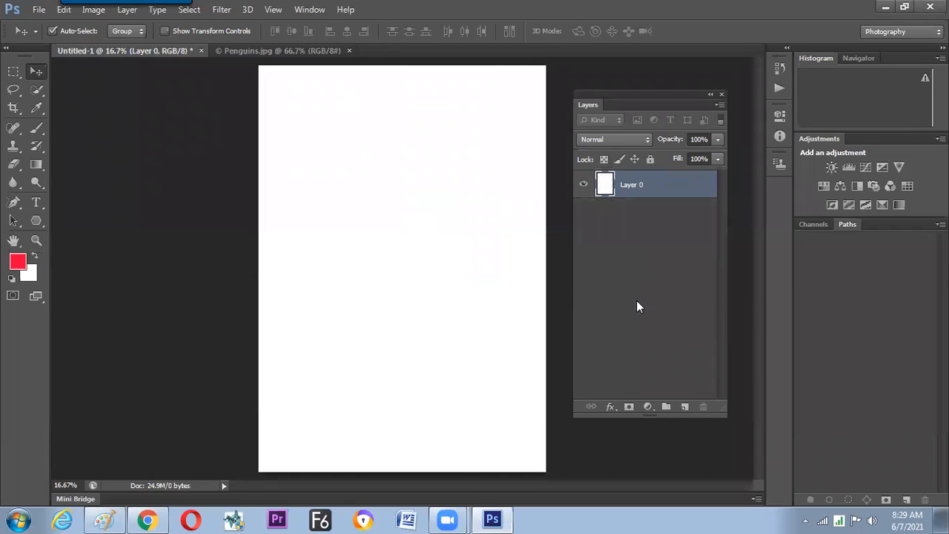
Create a new layer and draw a large square marquee selection in the upper-left half of the canvas.
click(685, 406)
click(14, 89)
key(m)
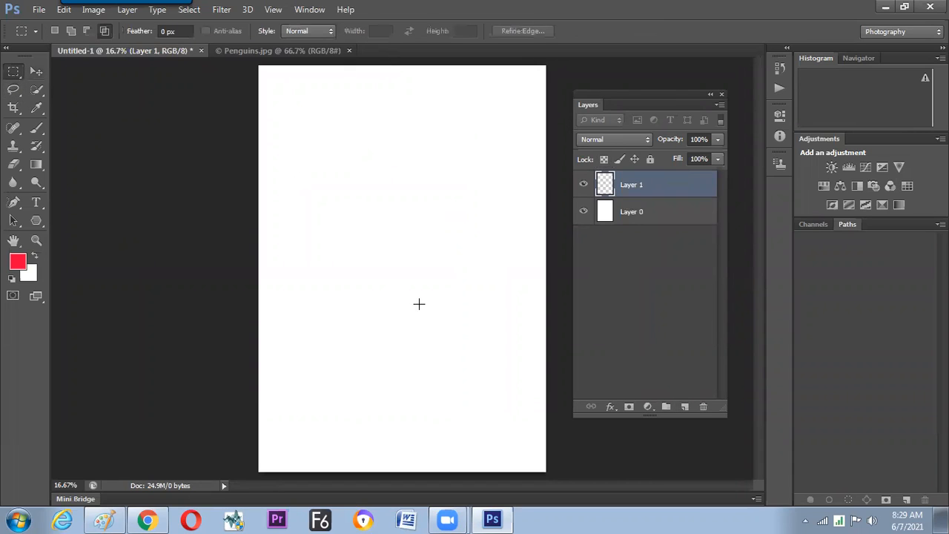
drag(301, 178, 403, 285)
drag(433, 321, 416, 324)
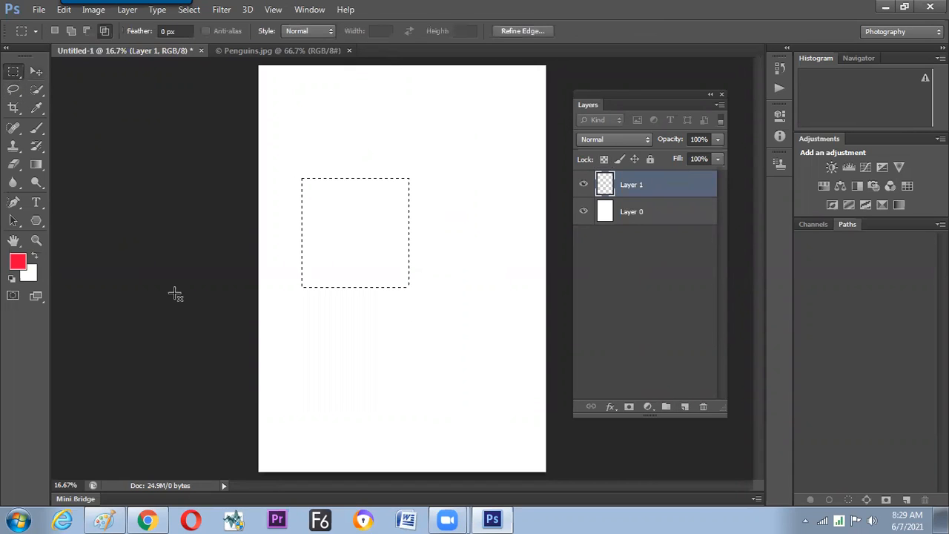
Set the foreground color to blue, fill the square selection with it, and deselect.
click(18, 261)
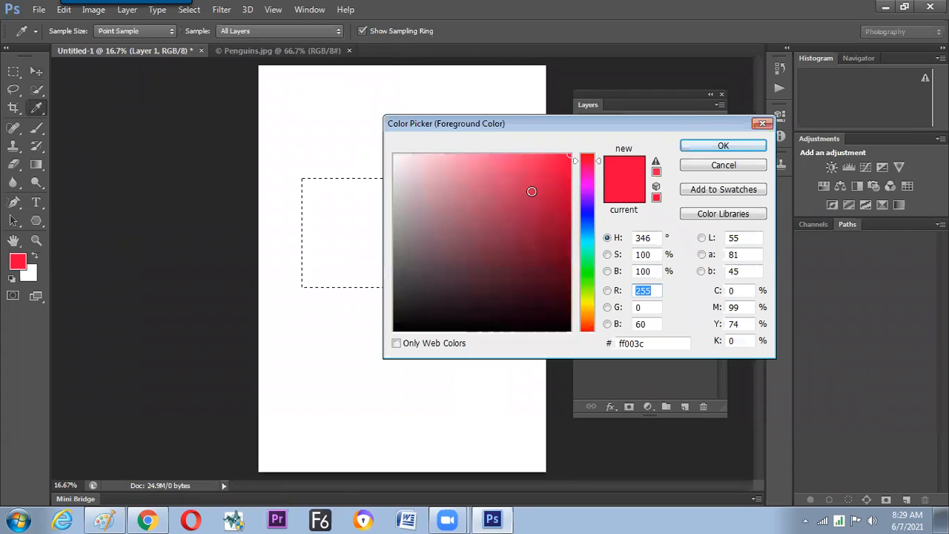
click(587, 221)
click(708, 146)
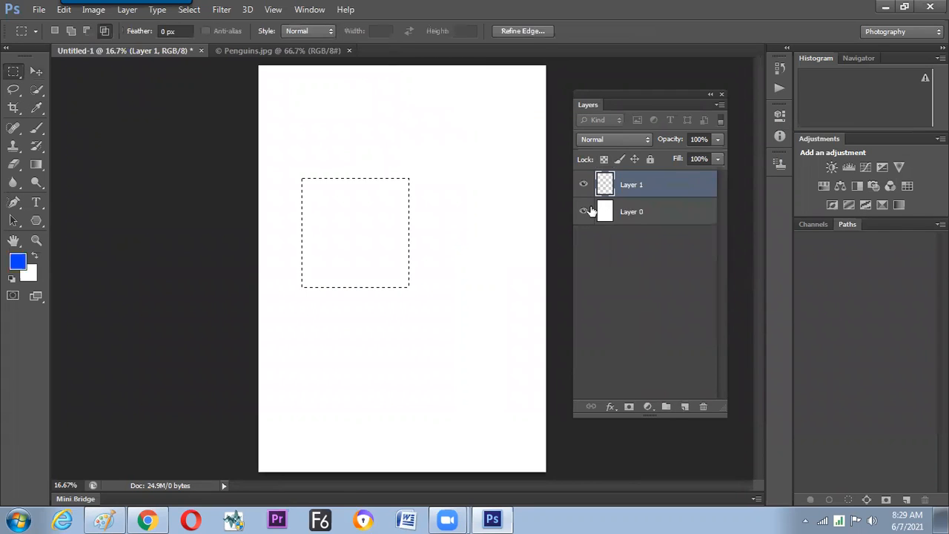
key(alt+BackSpace)
key(ctrl+d)
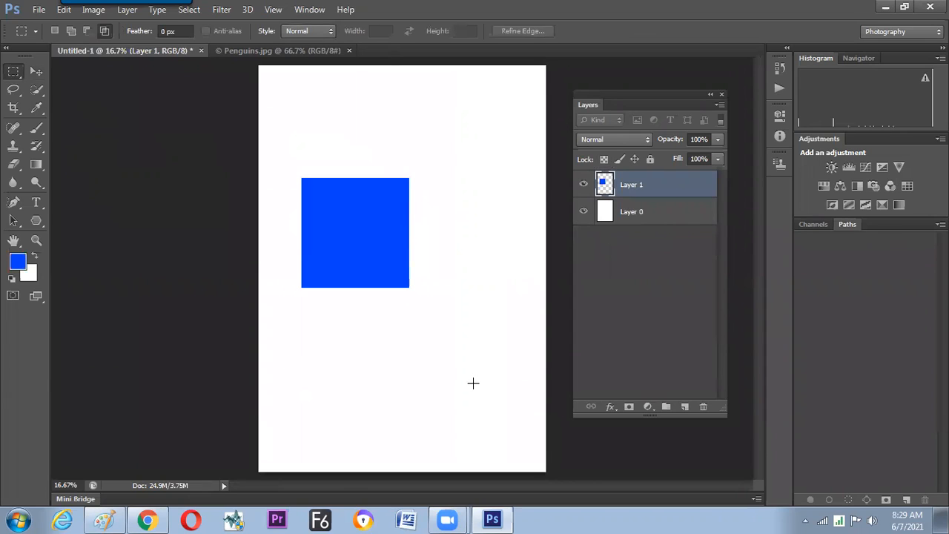
On a new layer, fill a thin horizontal strip below the blue square with white, hiding Layer 0.
drag(286, 363, 493, 387)
key(ctrl+d)
click(683, 406)
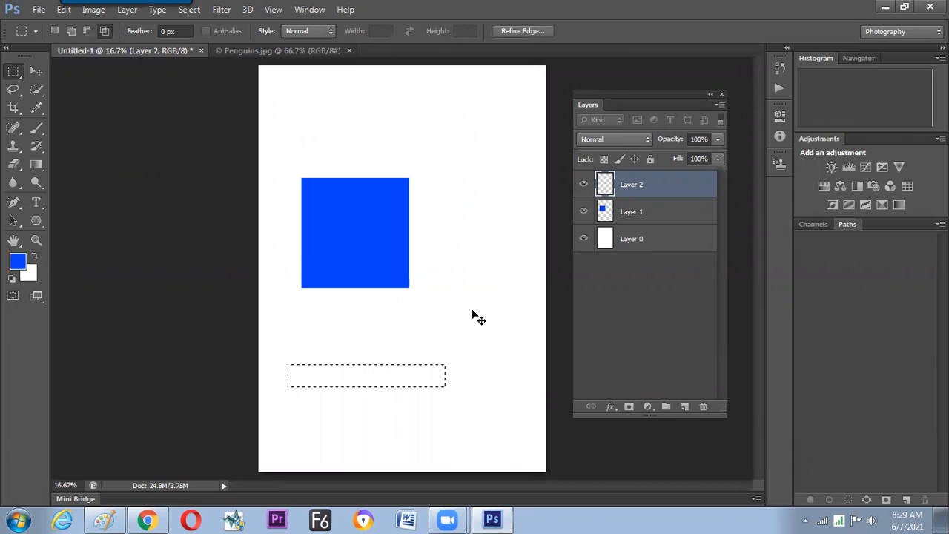
click(584, 238)
key(ctrl+BackSpace)
key(ctrl+d)
Duplicate Layer 2 and move the copied white strip above the blue square.
drag(652, 185, 685, 406)
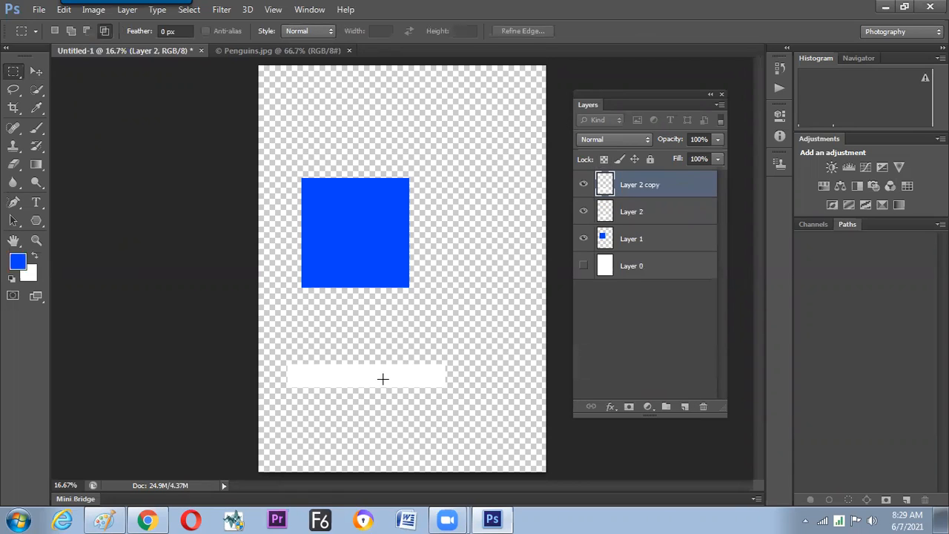
key(v)
drag(407, 378, 451, 129)
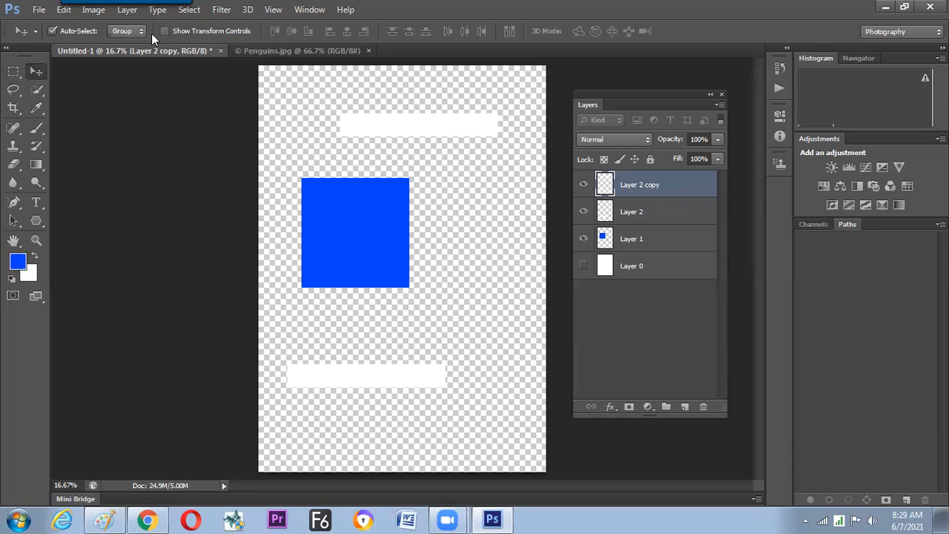
Rotate the copied white strip 90° using the transform controls and place it to the right of the blue square.
click(199, 32)
drag(331, 113, 454, 92)
double_click(326, 30)
text(90)
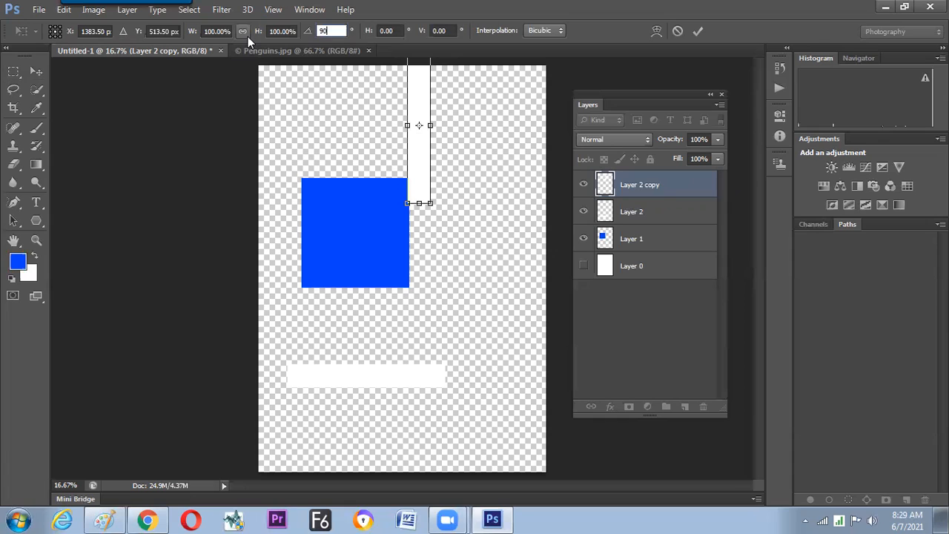
key(Return)
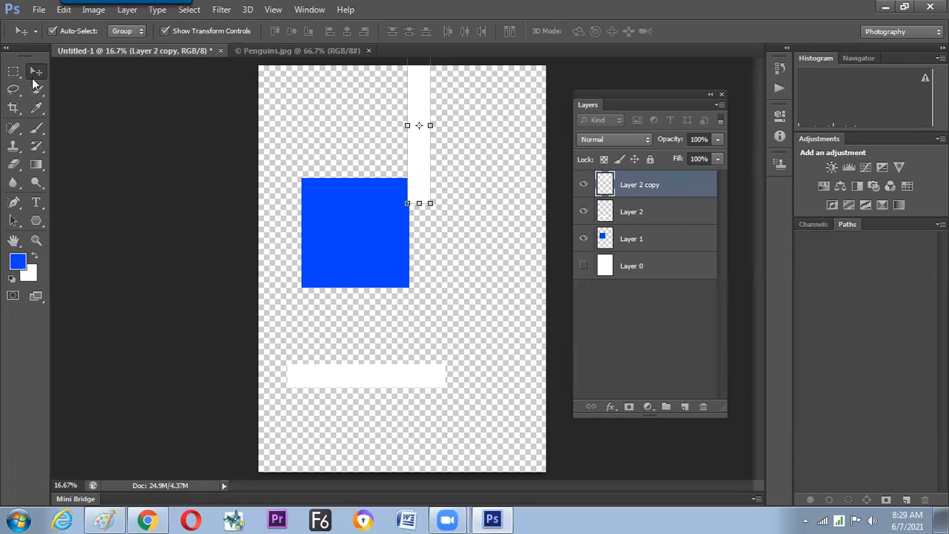
drag(417, 159, 471, 214)
On a new layer, fill a medium square with white at the right end of the horizontal strip.
click(684, 407)
key(m)
drag(439, 306, 515, 382)
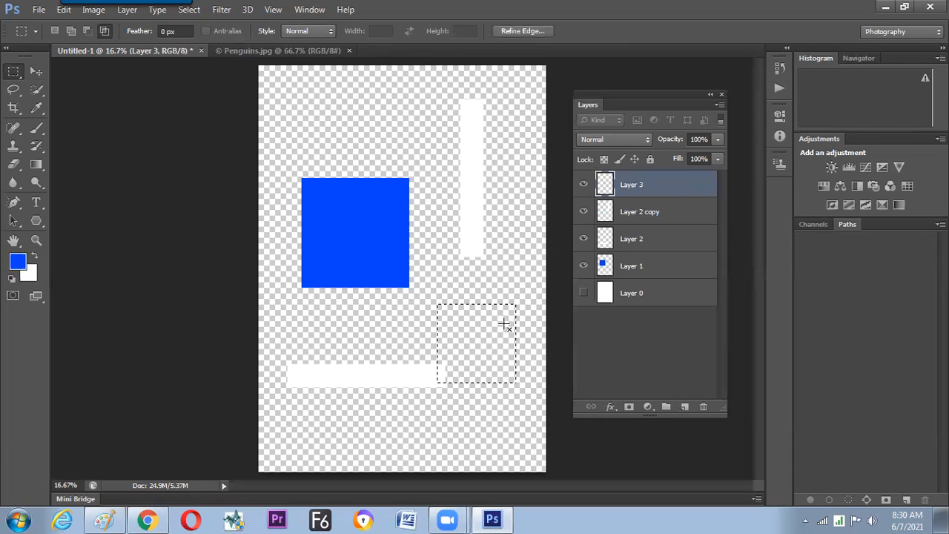
key(ctrl+BackSpace)
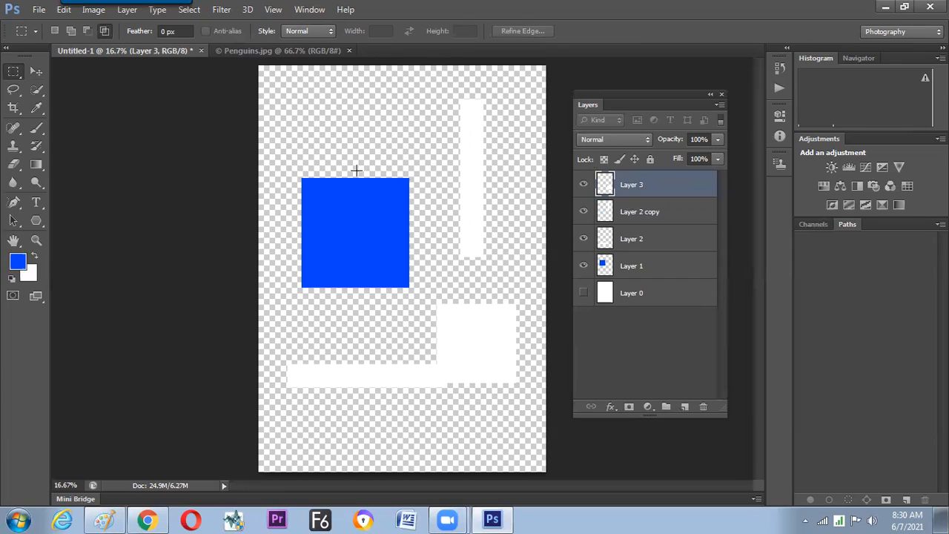
On a new layer, fill a small square about 1.16 by 1.14 in above the blue square with red.
click(686, 407)
drag(321, 102, 361, 141)
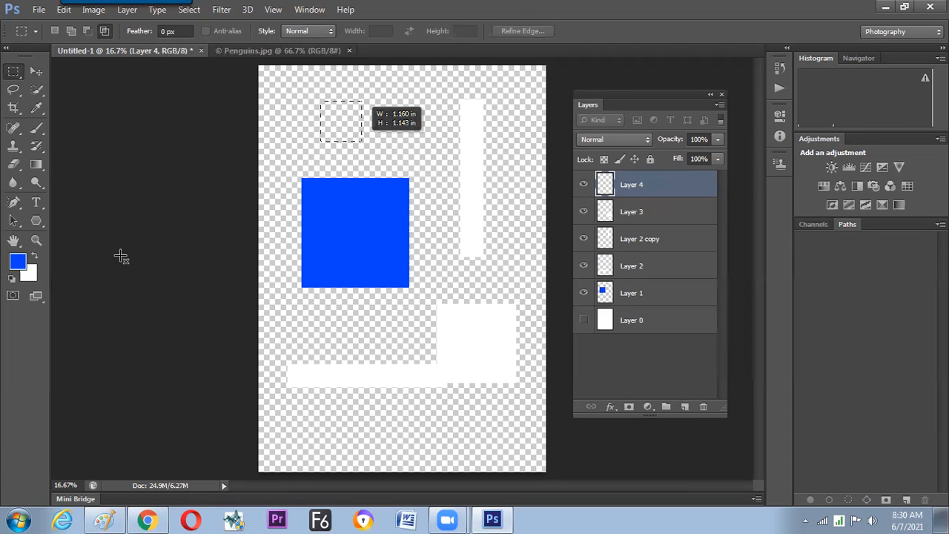
click(18, 261)
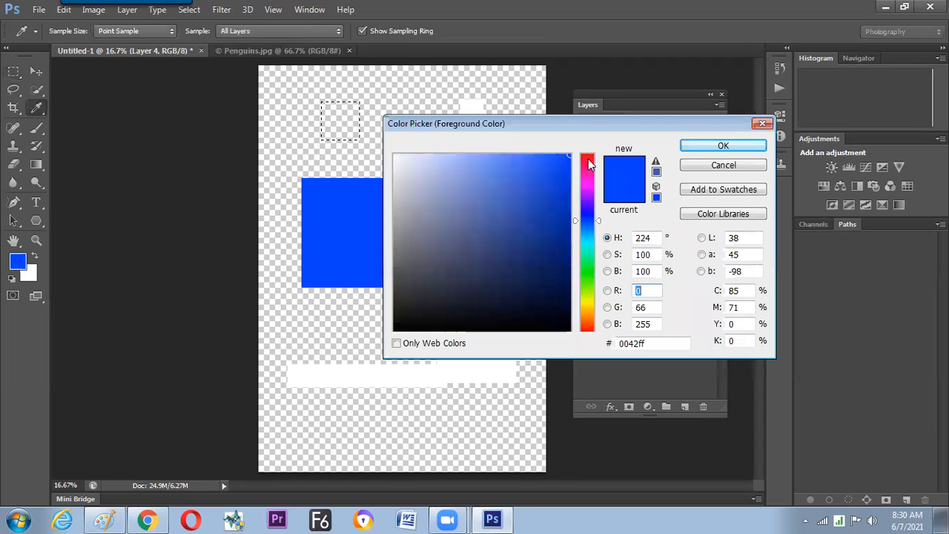
click(586, 155)
click(723, 146)
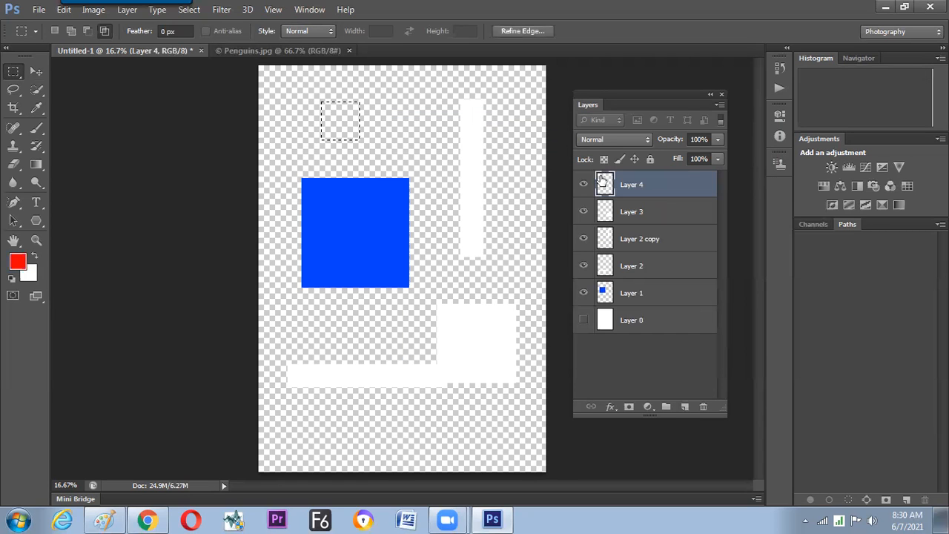
key(alt+BackSpace)
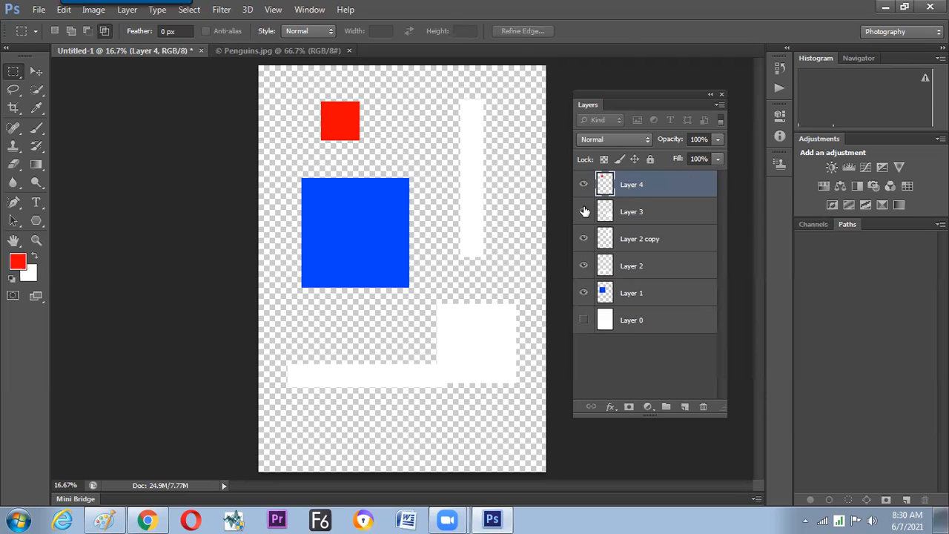
Turn off the transform controls and align Layers 1 to 4, including Layer 2 copy, by their vertical and horizontal centers.
key(v)
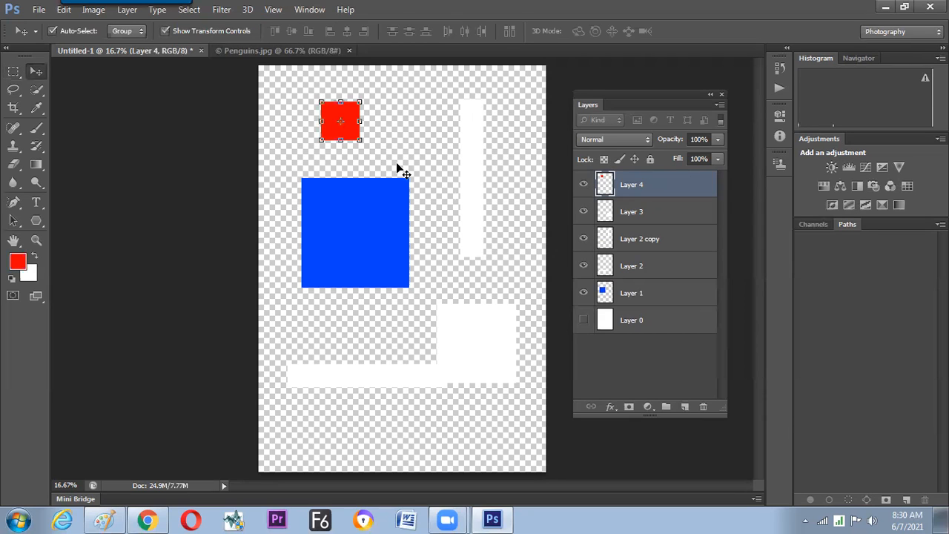
click(167, 31)
click(171, 31)
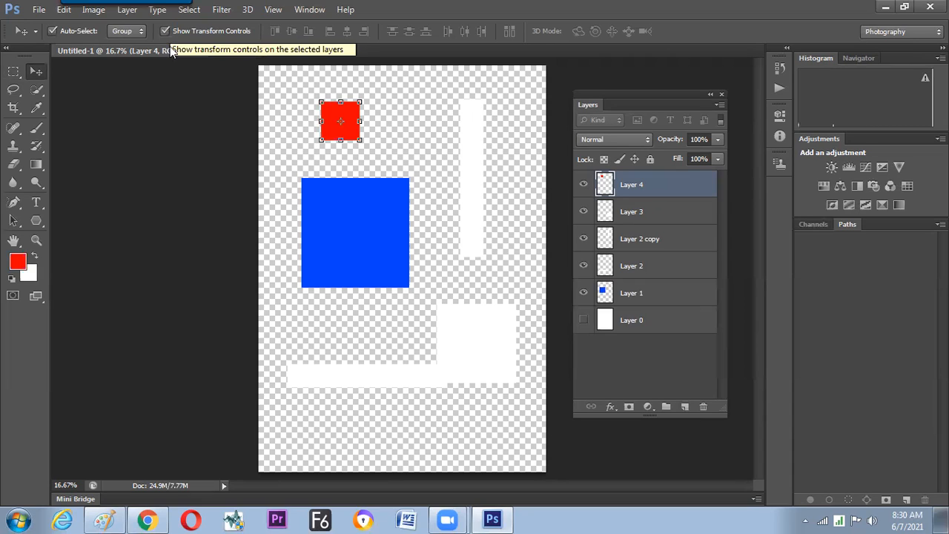
click(167, 31)
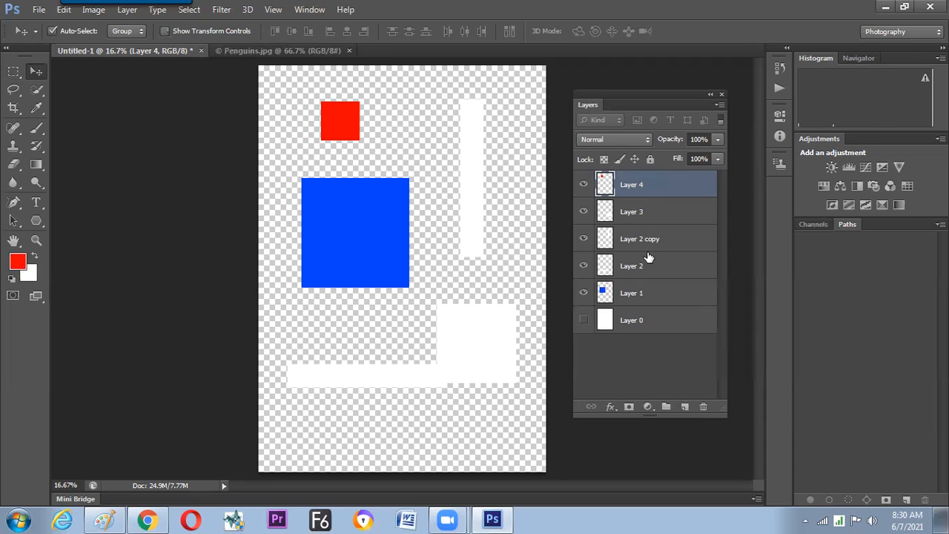
shift+click(652, 295)
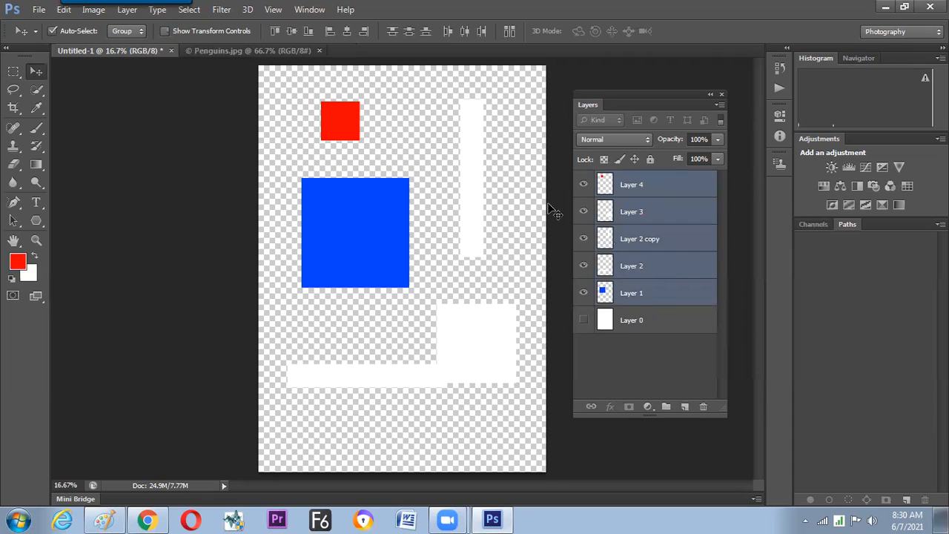
click(293, 33)
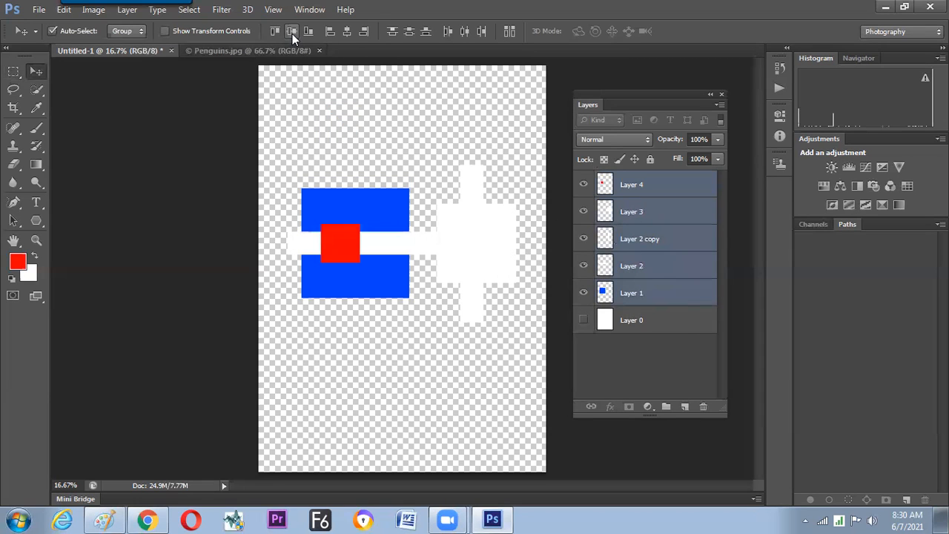
click(347, 34)
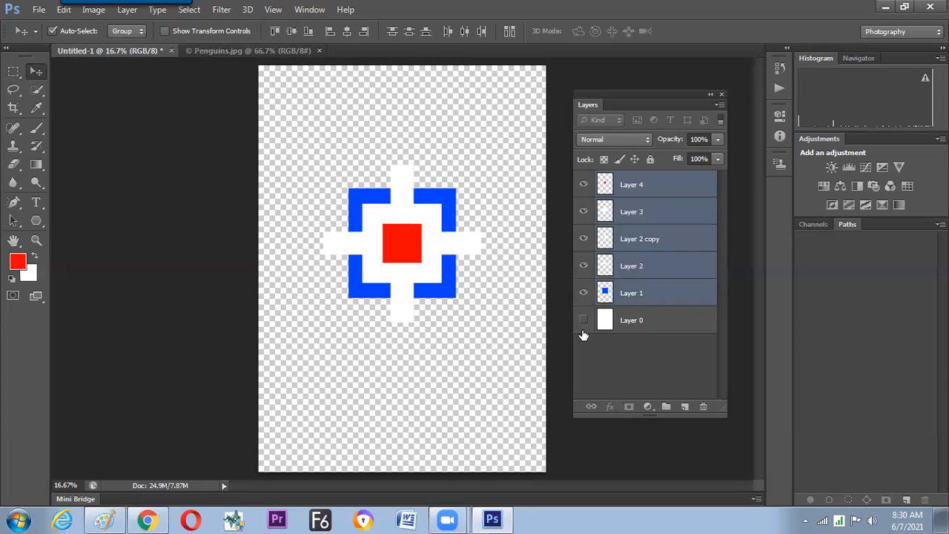
Show and select the white Layer 0, and check the finished artwork against the document grid.
click(583, 320)
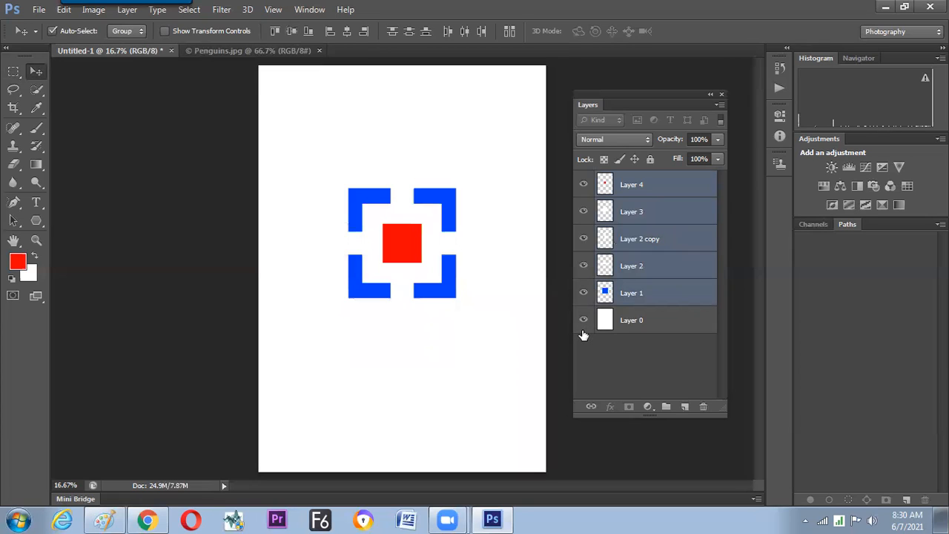
click(638, 337)
click(627, 337)
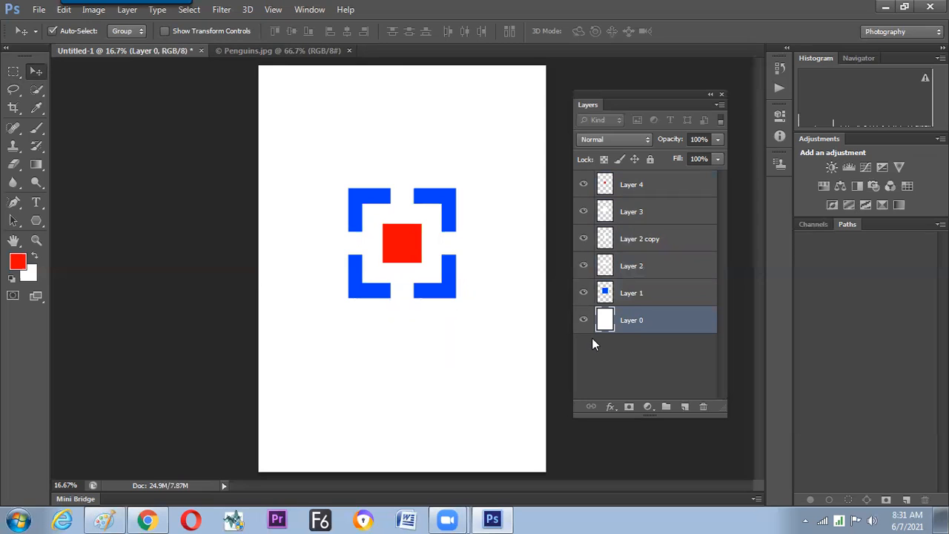
key(ctrl+apostrophe)
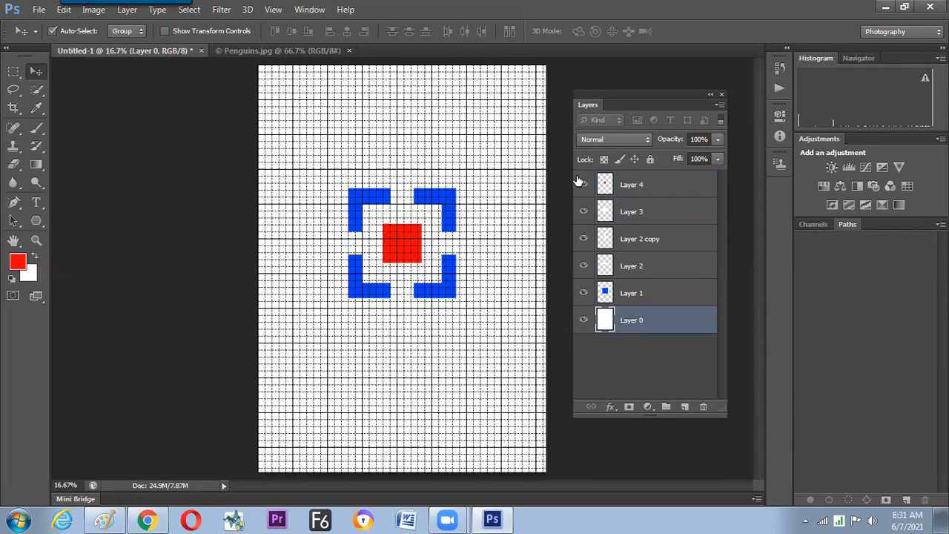
key(ctrl+apostrophe)
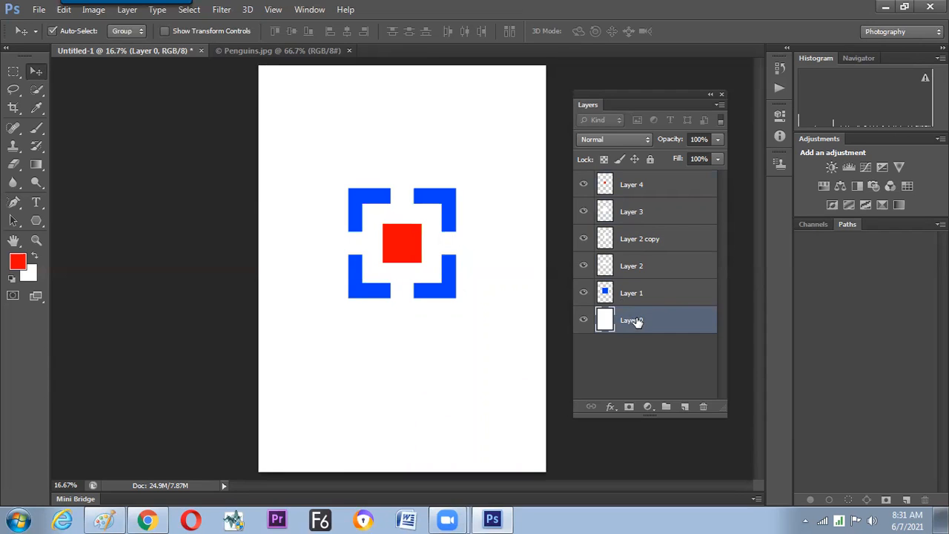
On a new layer, draw a circle above the square emblem and fill it with blue sampled from the emblem's corner.
click(684, 406)
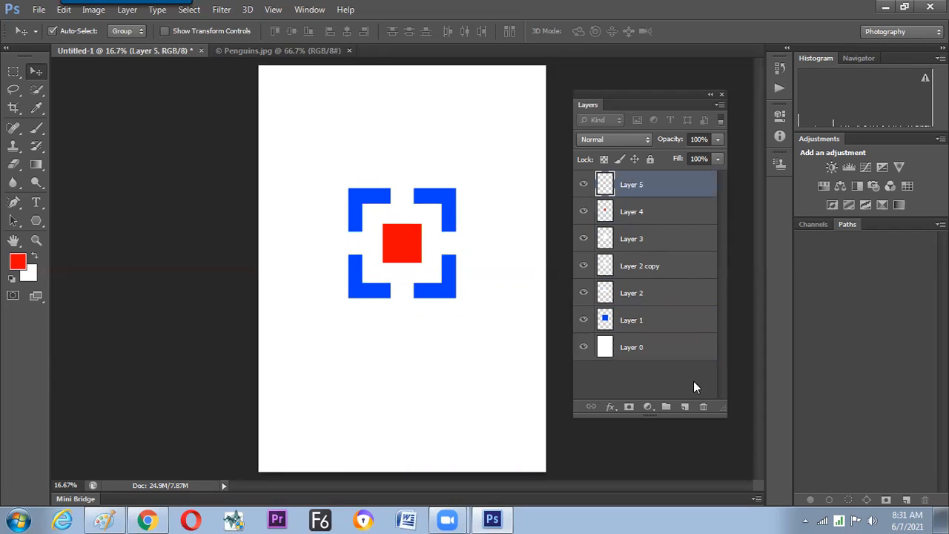
right_click(19, 70)
click(83, 83)
drag(300, 86, 366, 154)
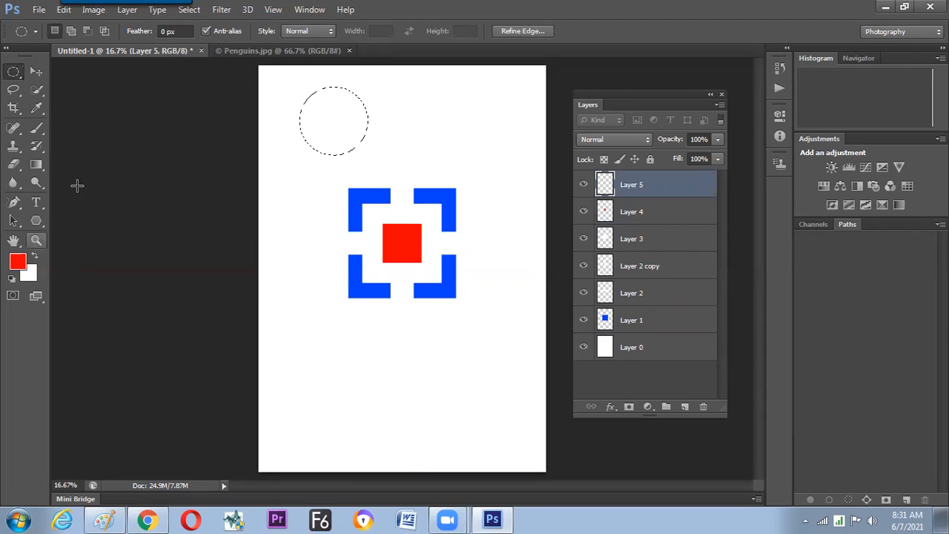
click(15, 242)
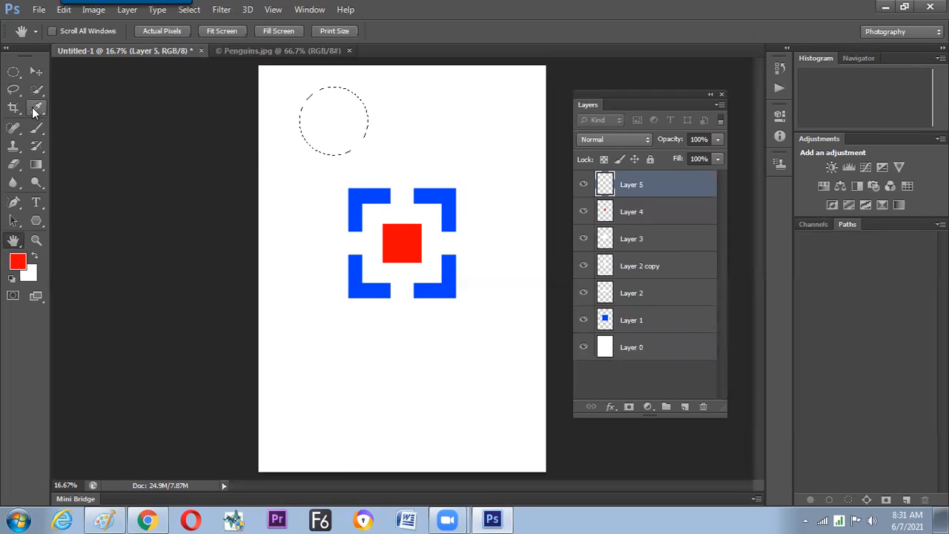
click(37, 110)
click(450, 196)
drag(450, 196, 451, 191)
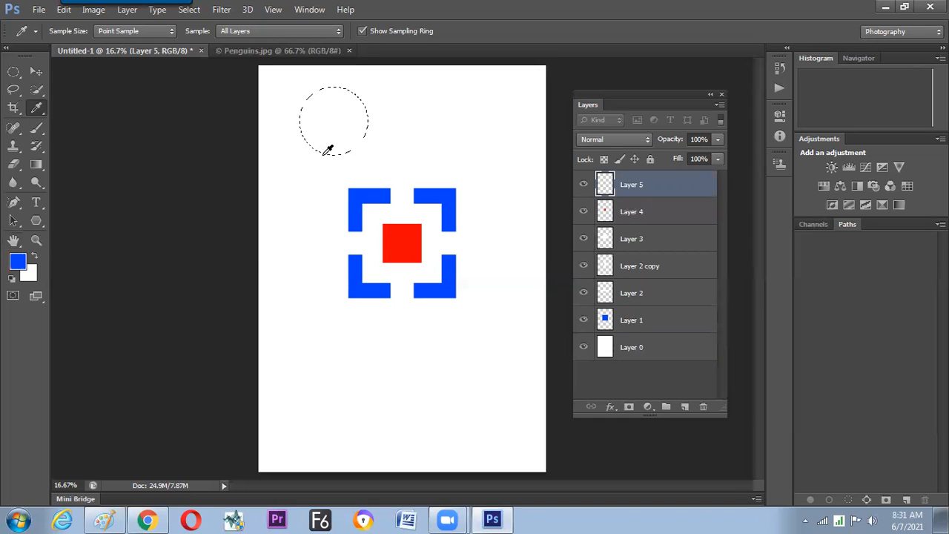
key(alt+BackSpace)
key(ctrl+d)
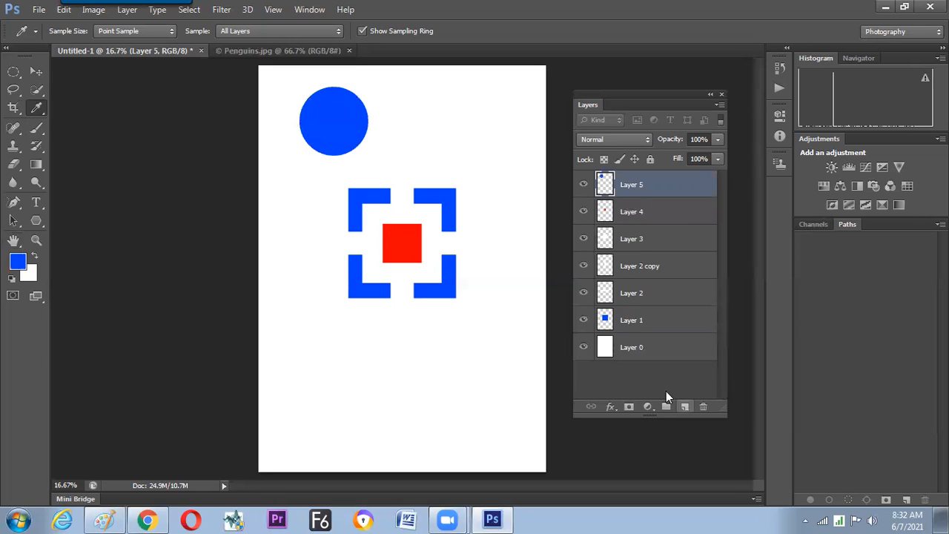
On a new layer, fill a tiny circle to the right of the blue circle with white, hiding Layer 0.
click(685, 407)
click(14, 72)
drag(452, 111, 461, 120)
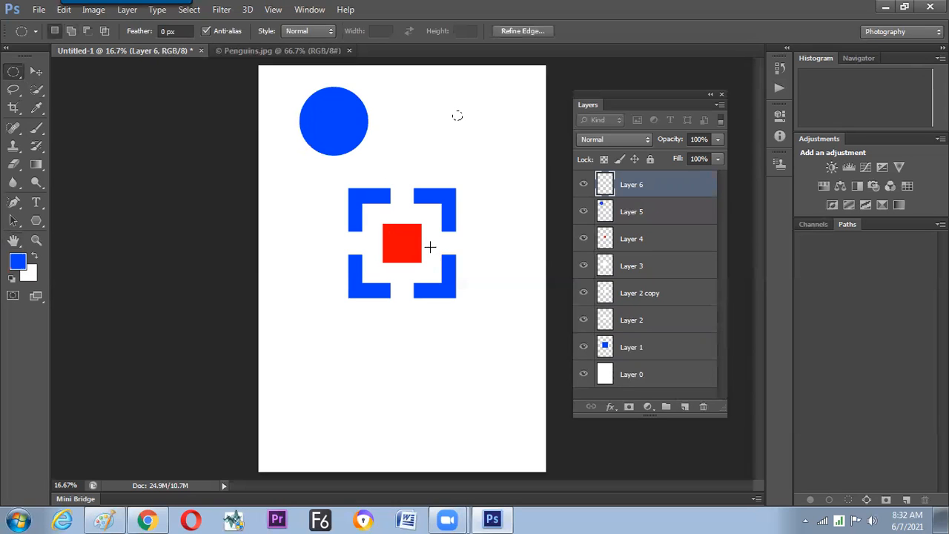
click(584, 374)
key(ctrl+BackSpace)
key(ctrl+d)
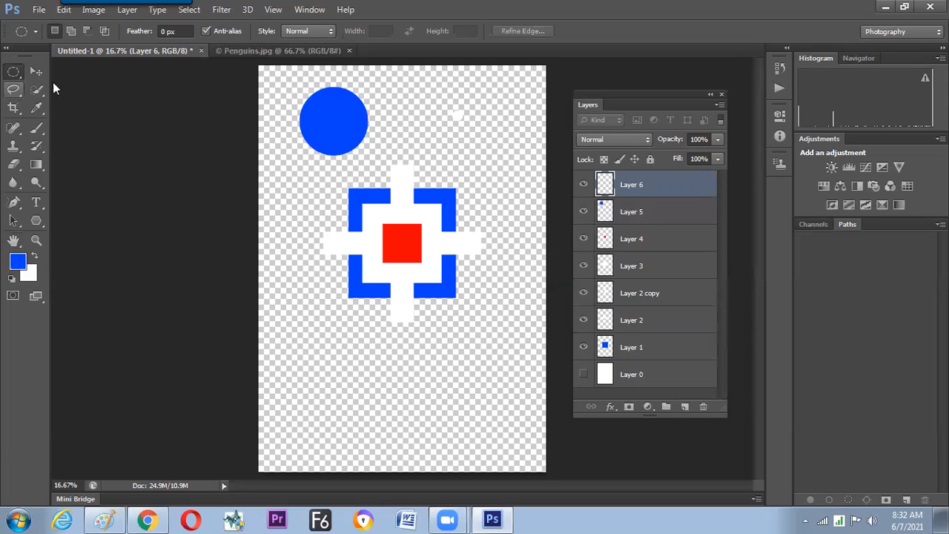
Select a thin vertical rectangle about 0.12 by 1.32 in to the right of the tiny white circle.
right_click(15, 73)
click(70, 69)
drag(505, 110, 507, 156)
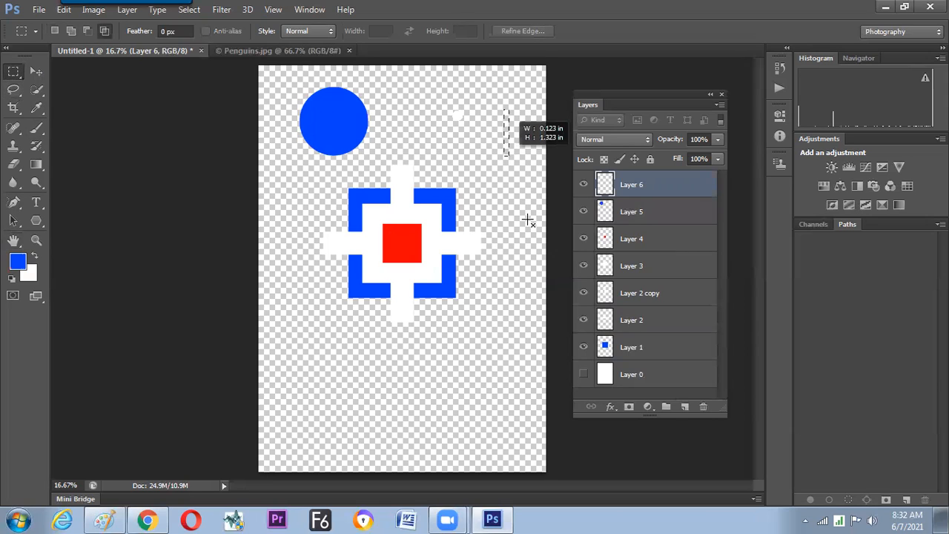
key(ctrl+BackSpace)
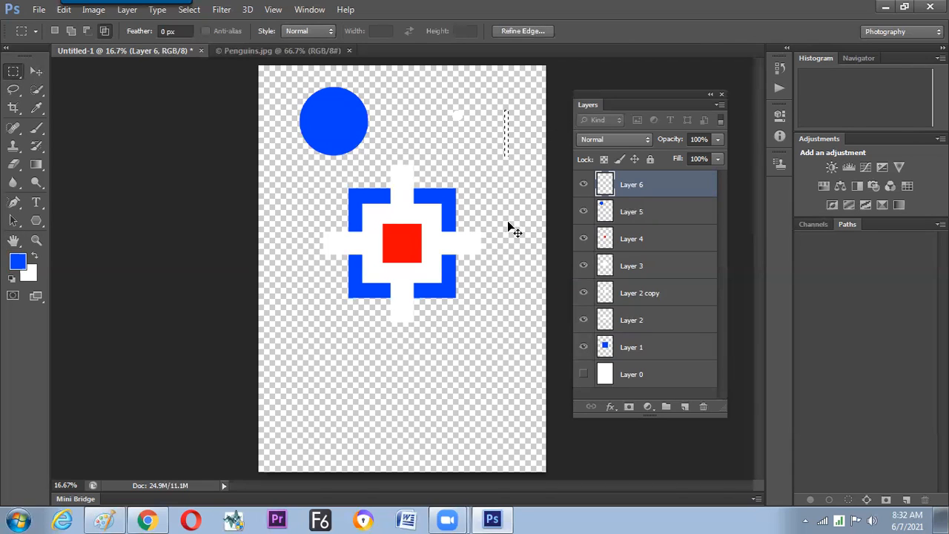
key(v)
shift+click(665, 236)
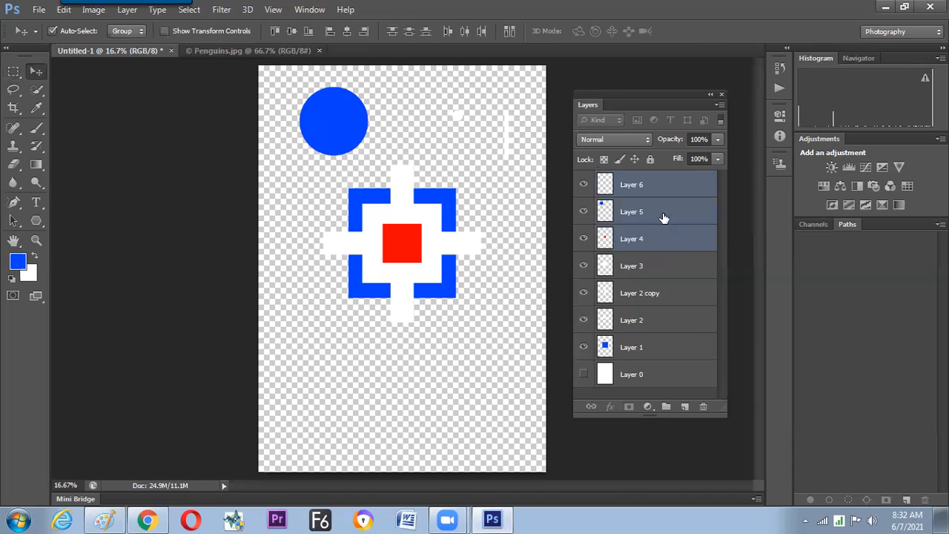
click(660, 217)
click(616, 187)
ctrl+click(606, 185)
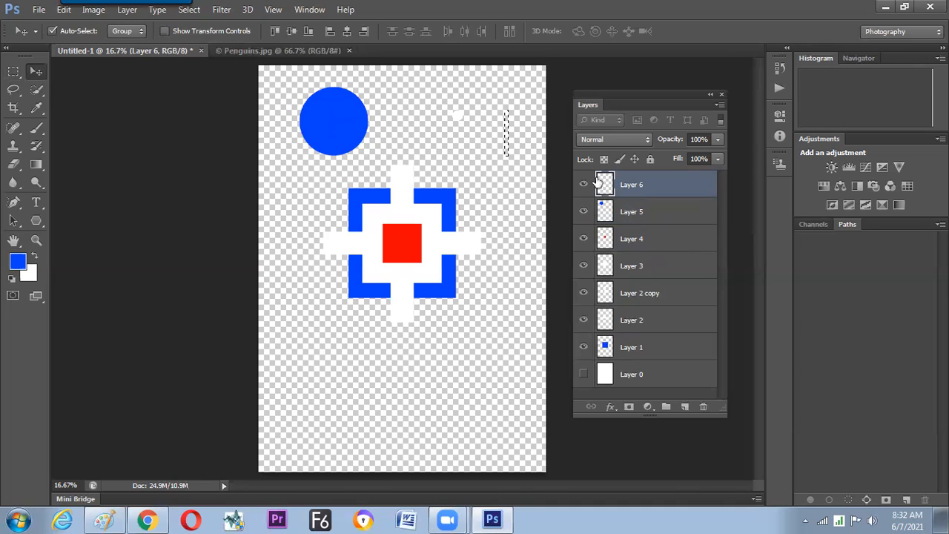
On a new layer above Layer 6, fill the thin vertical selection with white.
click(683, 408)
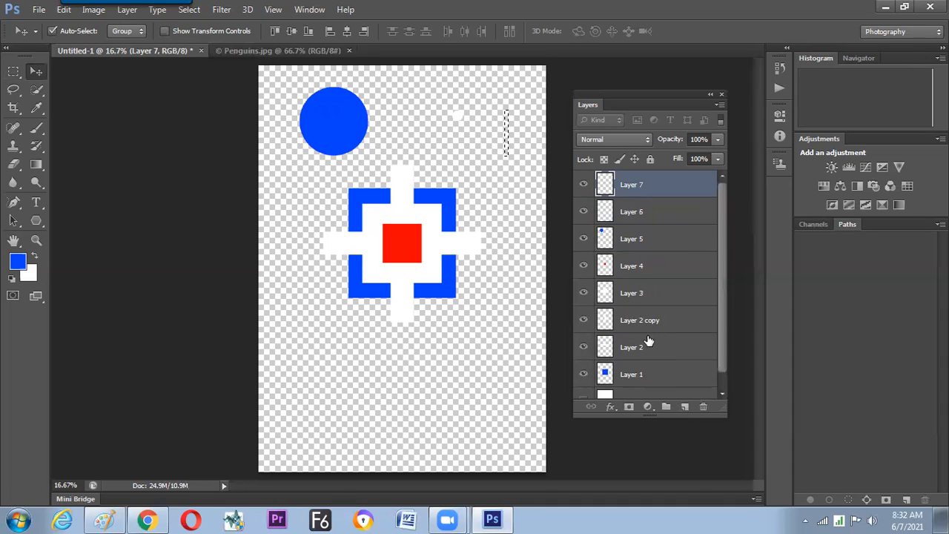
Link Layers 5, 6 and 7 and align them to the blue circle's vertical and horizontal centers.
shift+click(651, 236)
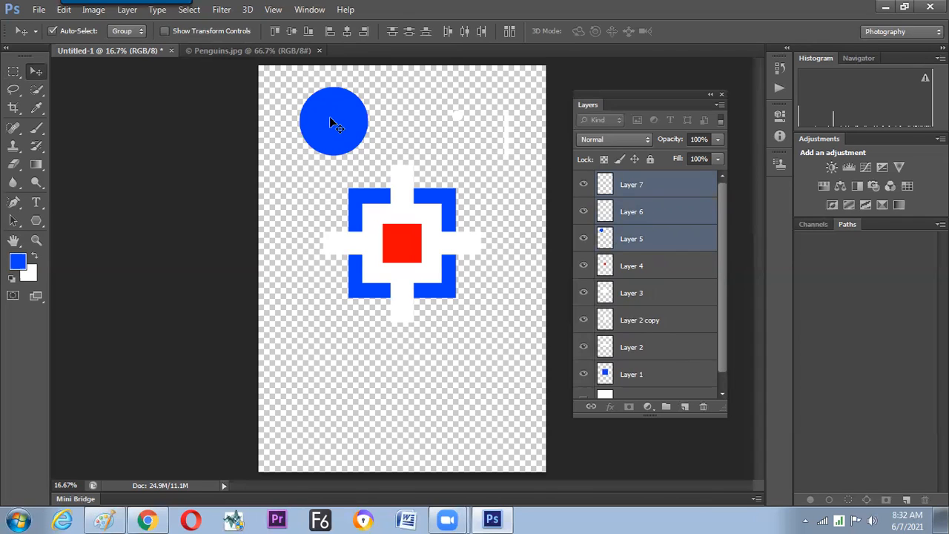
click(591, 406)
click(664, 244)
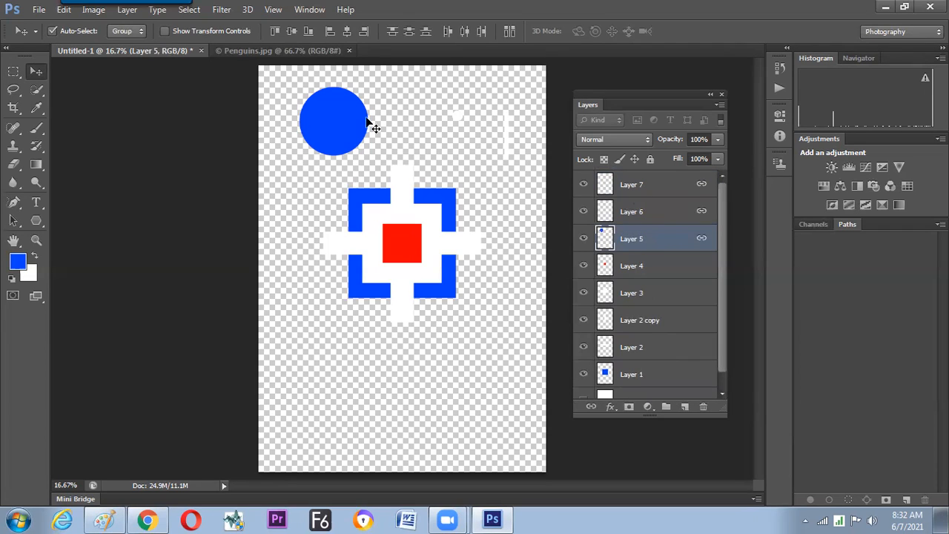
click(294, 31)
click(347, 32)
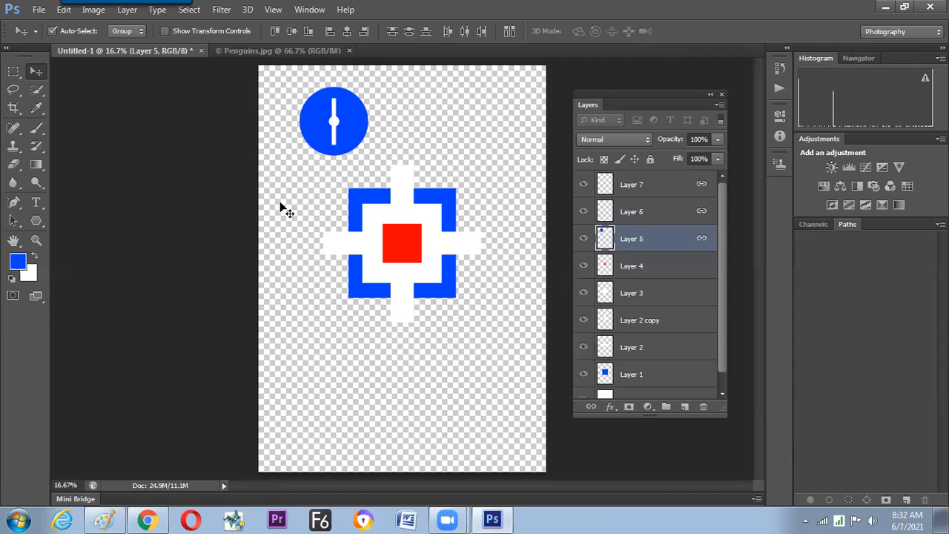
Unlink Layer 7, move its white strip down to the blue circle's lower edge, and show Layer 0.
click(656, 191)
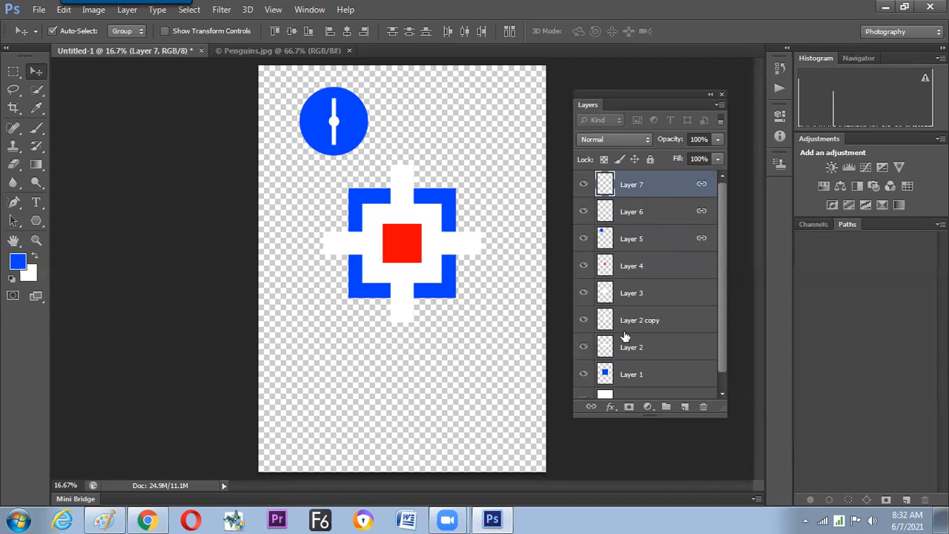
click(593, 407)
click(679, 213)
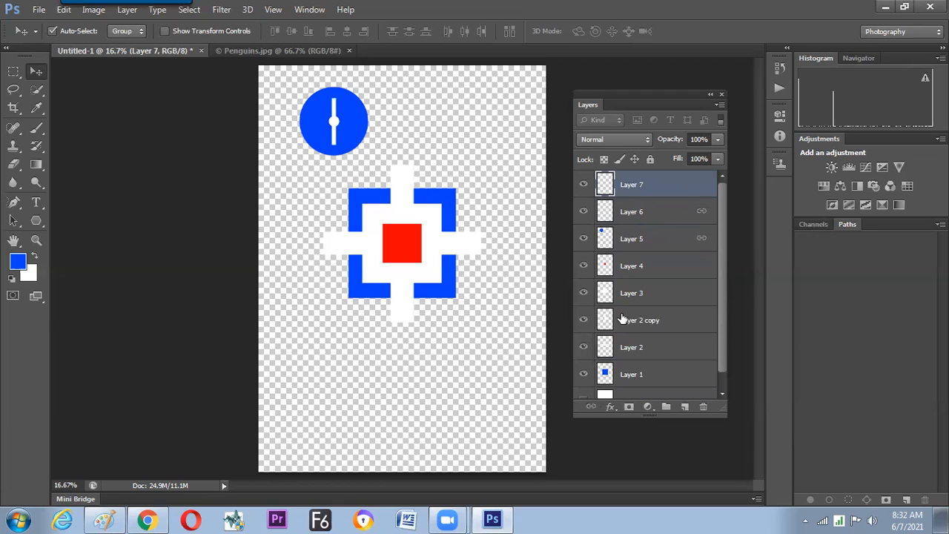
click(649, 187)
drag(332, 141, 334, 162)
scroll(709, 384, down, 1)
click(583, 384)
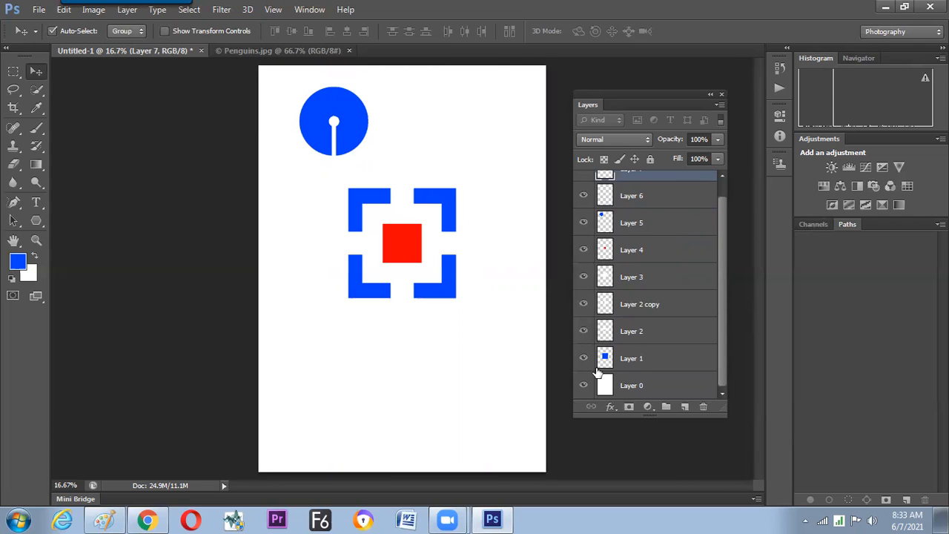
Copy the merged artwork around the blue circle emblem and paste it into the Paint notes.
key(alt+Tab)
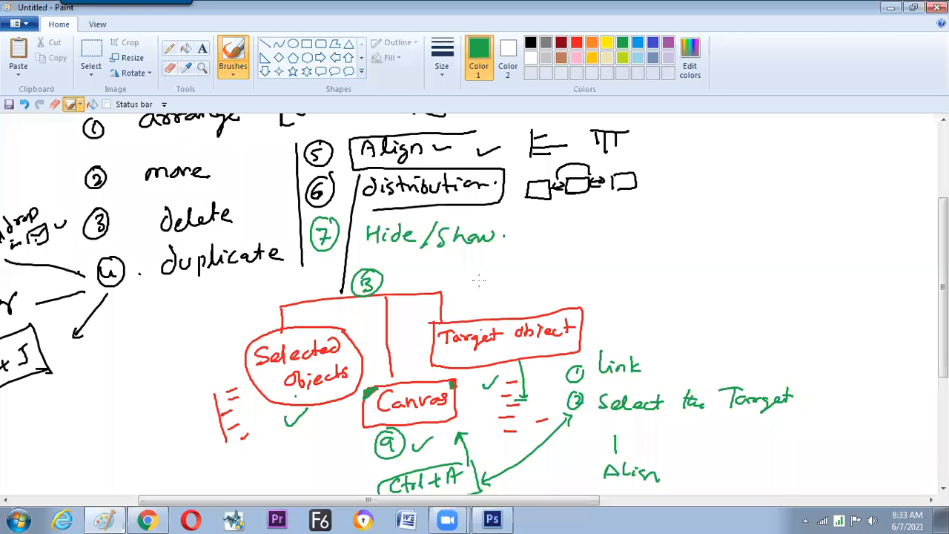
key(alt+Tab)
click(17, 71)
drag(283, 80, 382, 165)
key(alt+Tab)
key(ctrl+v)
Resize the pasted circle emblem to 30% in Paint, move it to the right of the notes, and return to Photoshop.
click(140, 60)
drag(173, 151, 152, 150)
text(30)
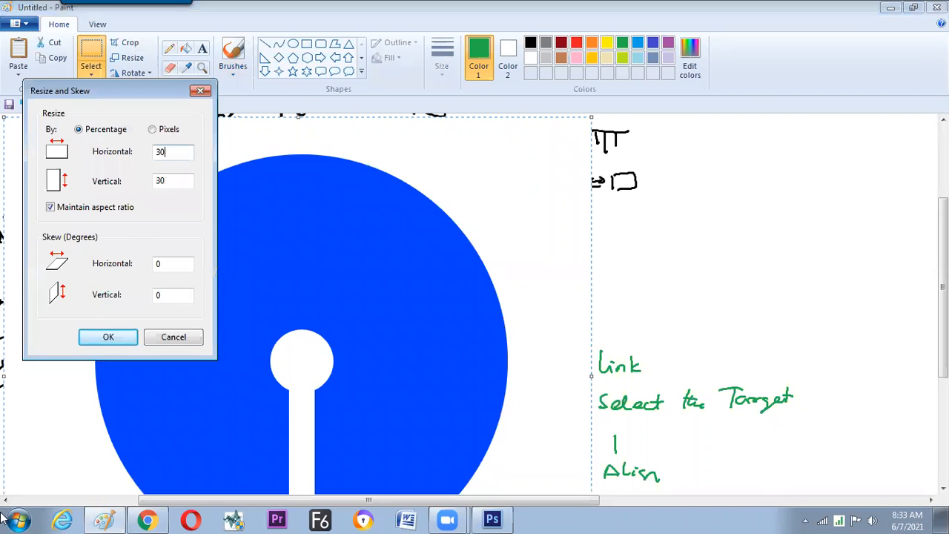
key(Return)
mouse_move(96, 199)
mouse_down()
mouse_move(625, 217)
mouse_move(750, 247)
mouse_up()
key(alt+Tab)
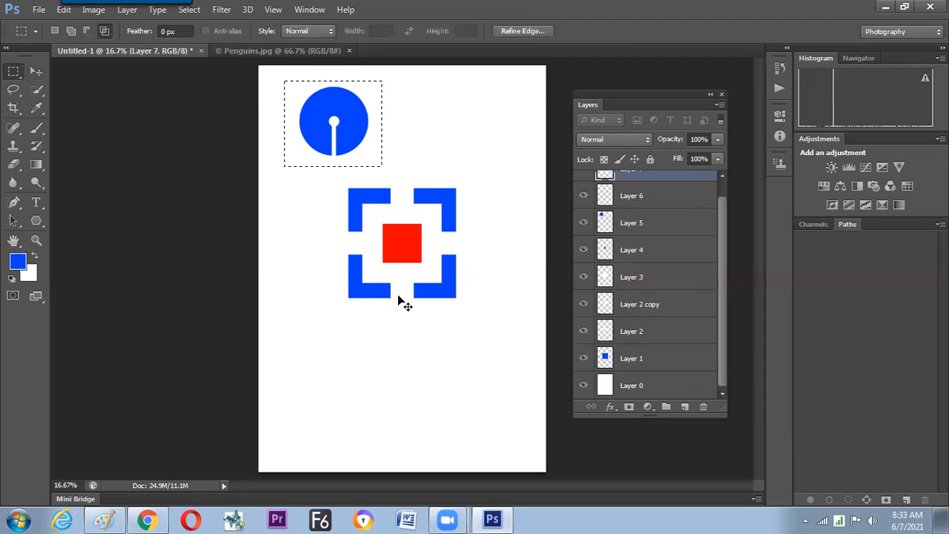
Copy the merged artwork around the square emblem and paste it into the Paint notes.
drag(342, 179, 465, 304)
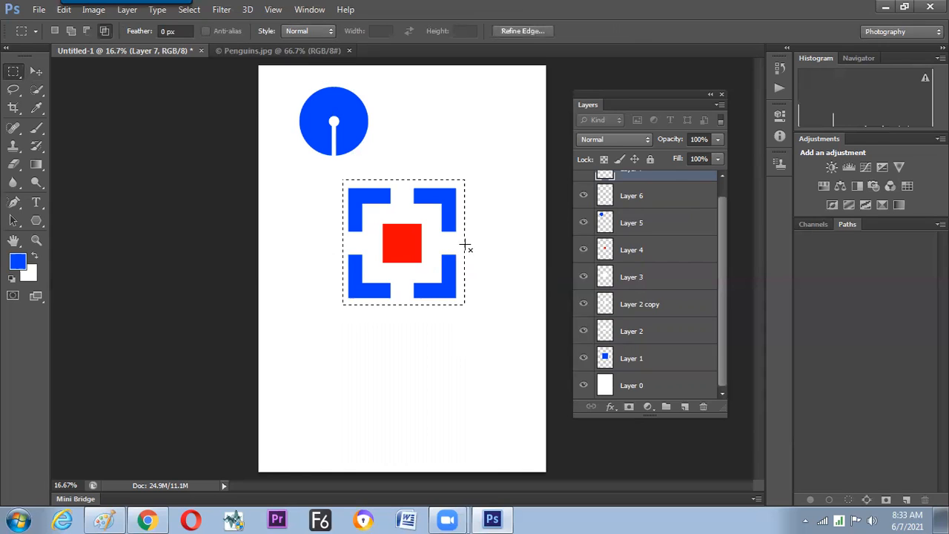
click(70, 12)
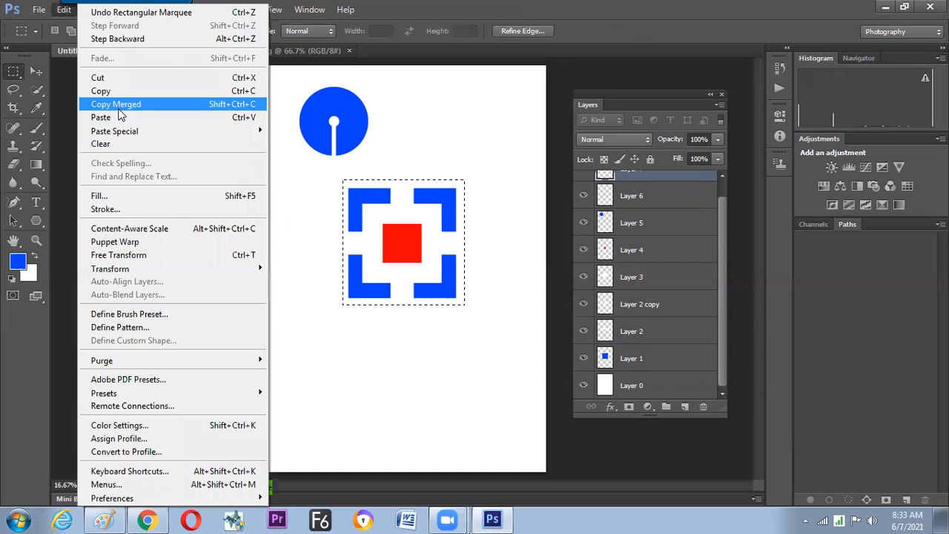
click(119, 109)
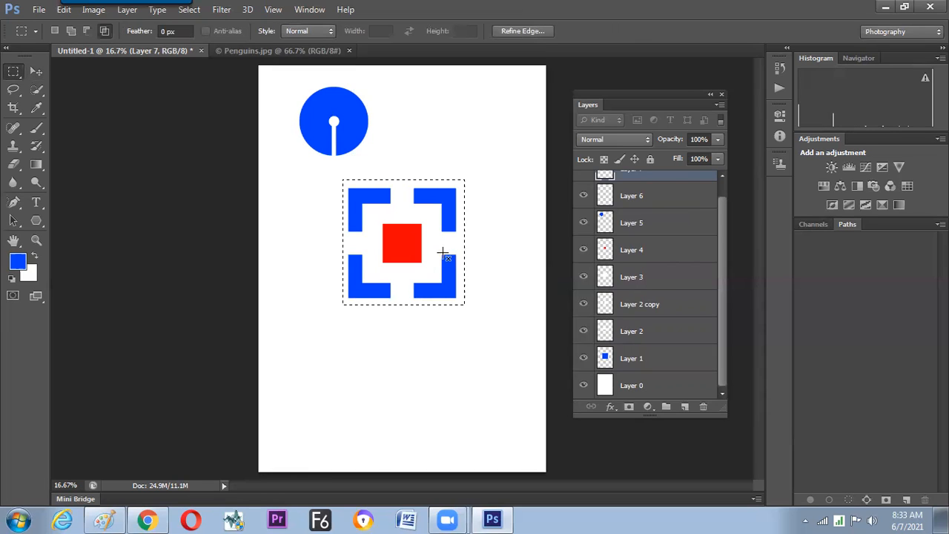
key(alt+Tab)
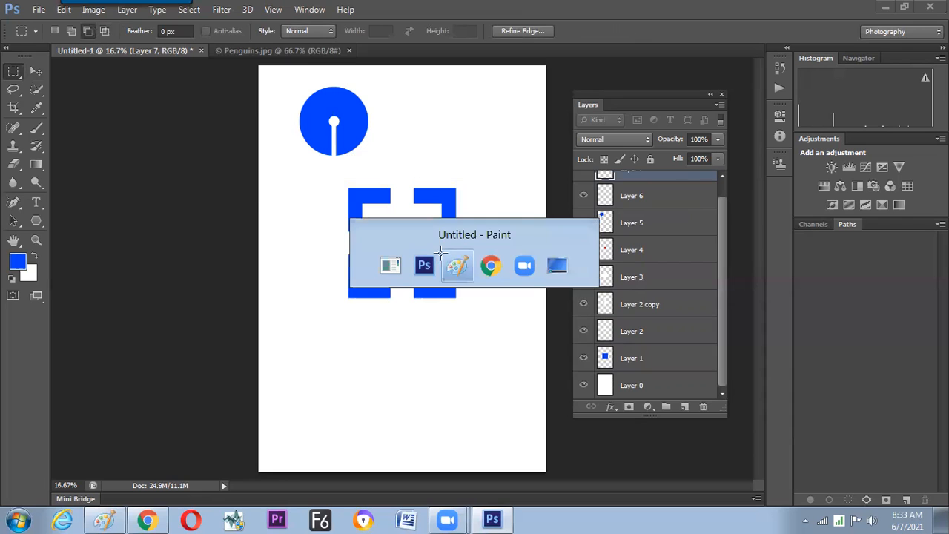
key(ctrl+v)
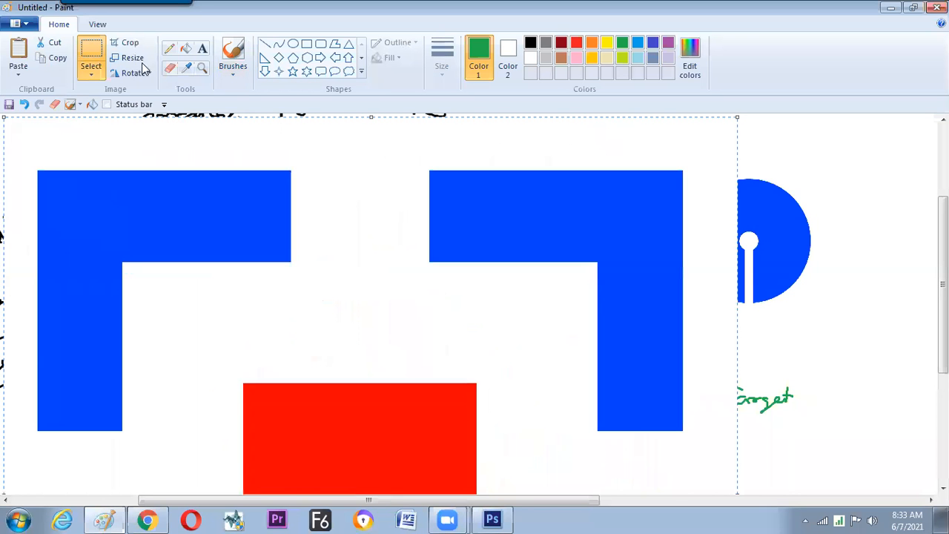
Resize the pasted square emblem to 20% in Paint, place it just below the circle emblem, and return to Photoshop.
key(ctrl+w)
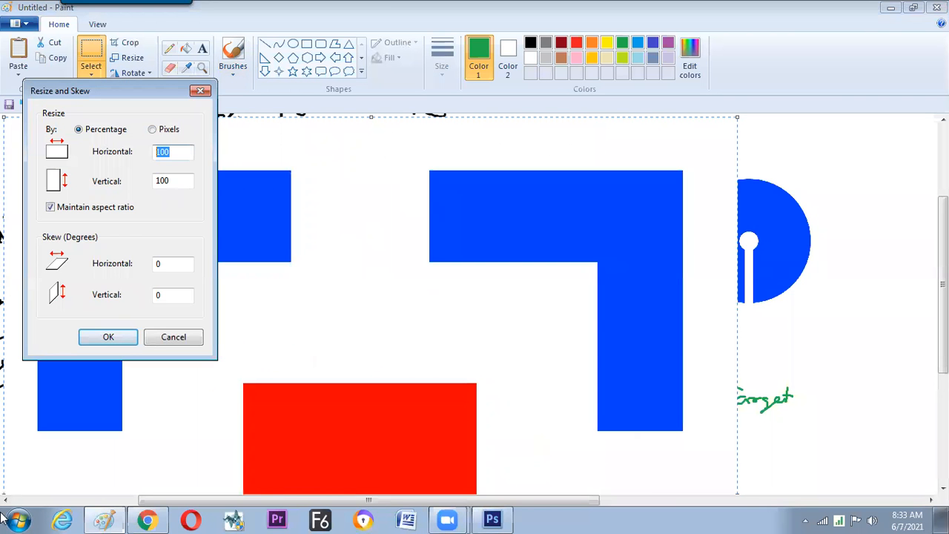
text(20)
key(Return)
drag(815, 348, 858, 371)
click(712, 339)
click(562, 270)
click(643, 283)
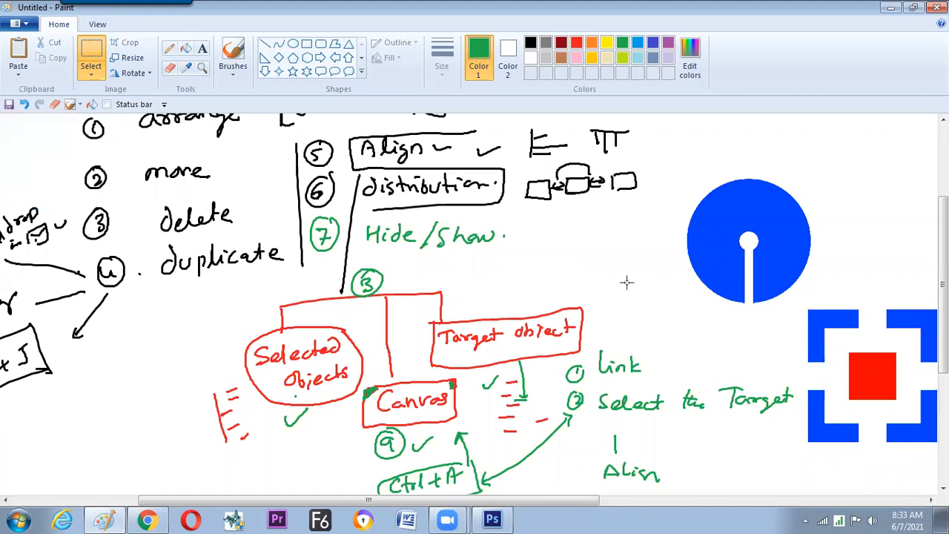
key(alt+Tab)
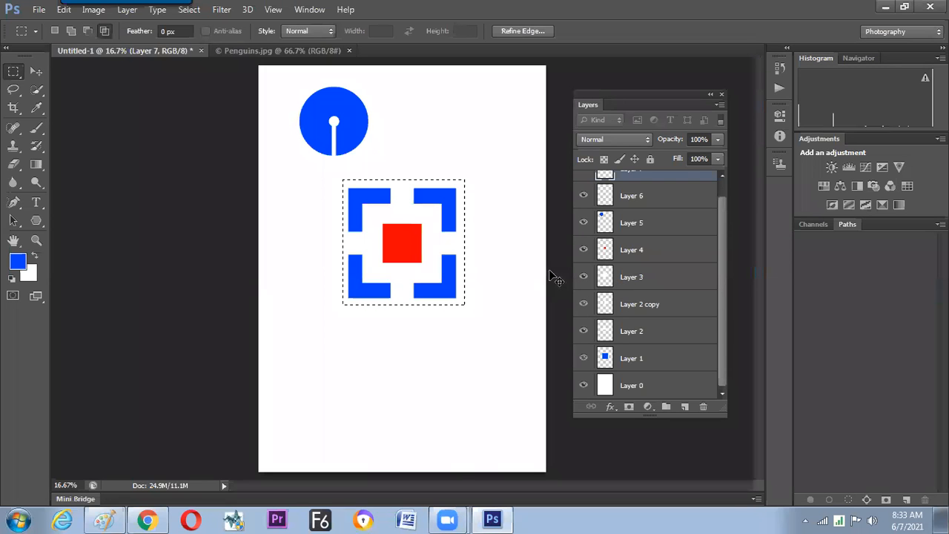
Clear the selection and fill Layer 5's circle with bright green, keeping its transparent pixels locked.
click(534, 273)
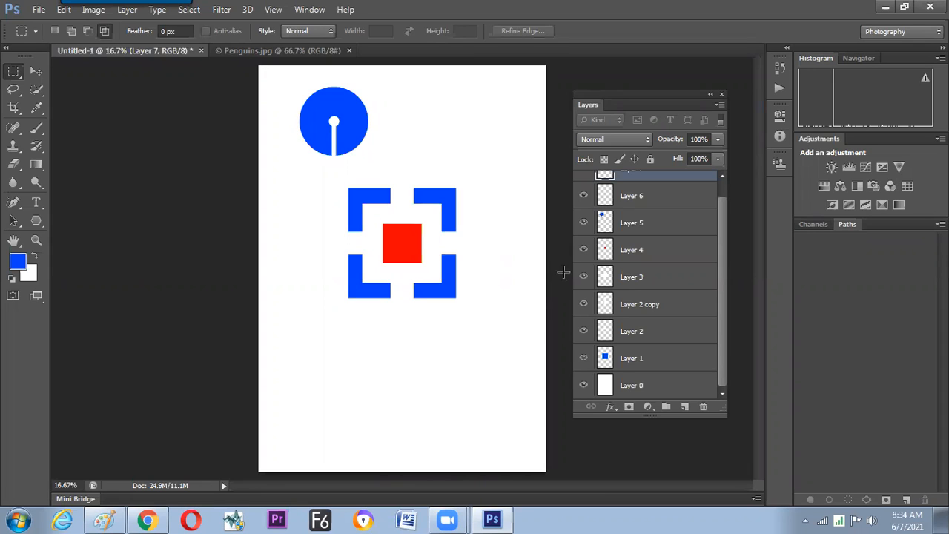
scroll(724, 245, up, 1)
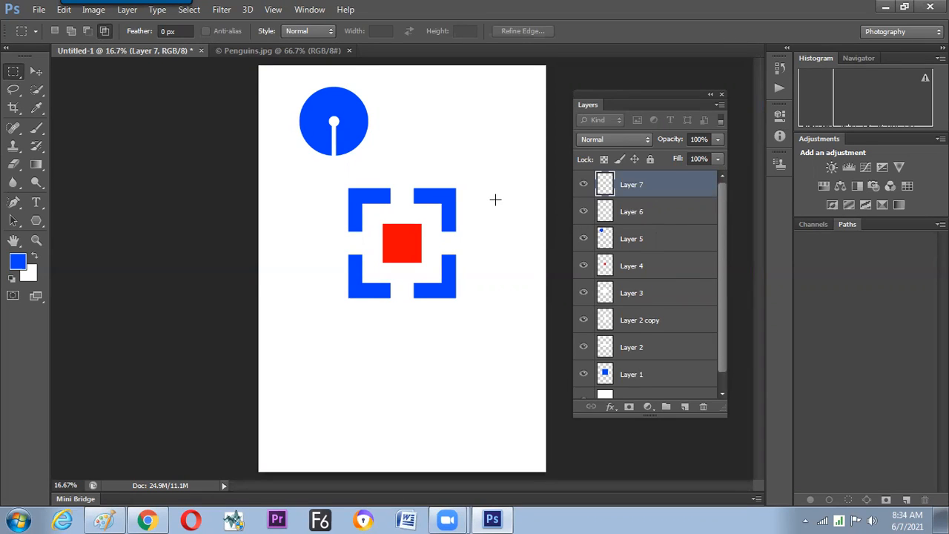
click(37, 108)
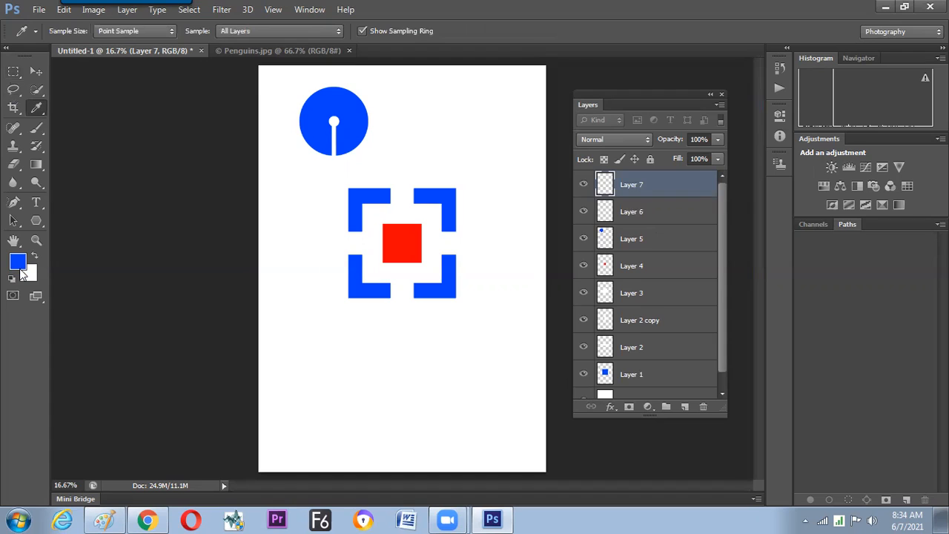
click(20, 75)
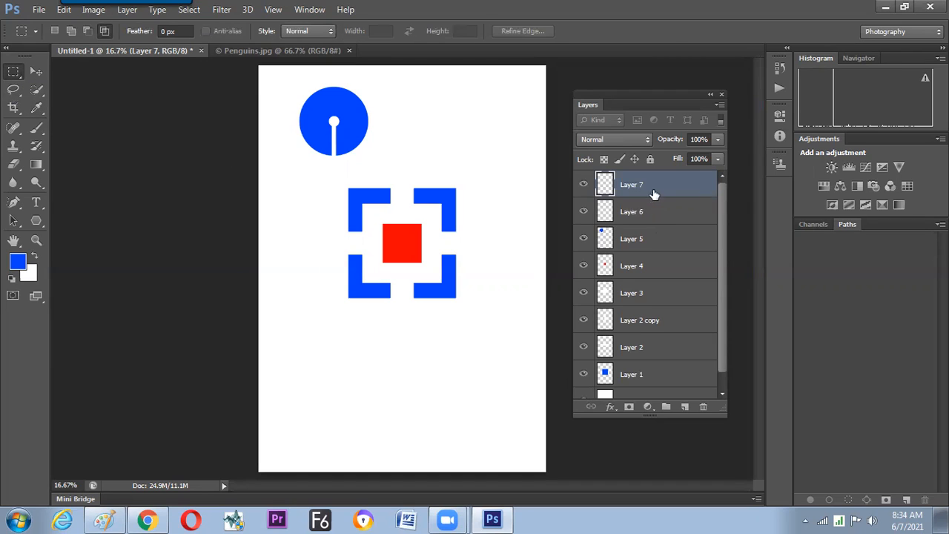
click(642, 236)
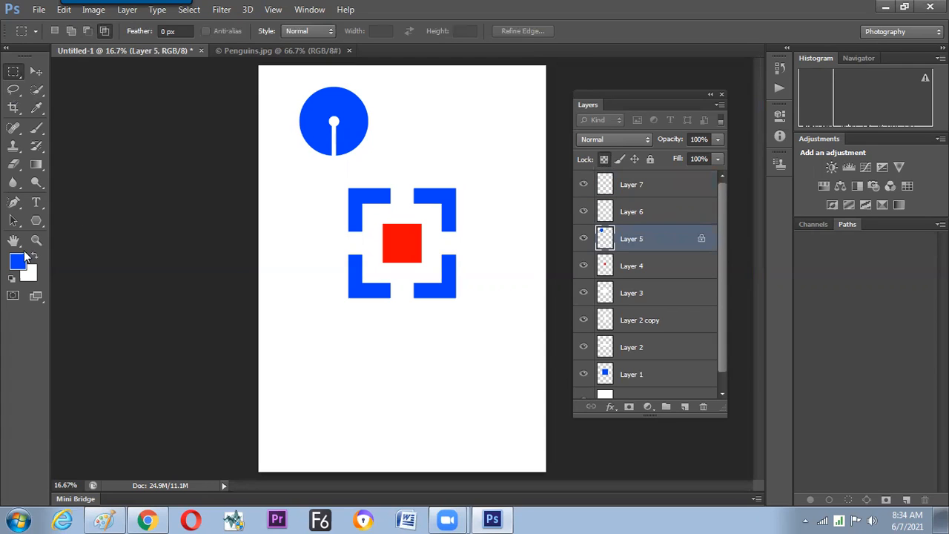
click(22, 259)
click(588, 265)
click(570, 157)
click(693, 148)
key(alt+BackSpace)
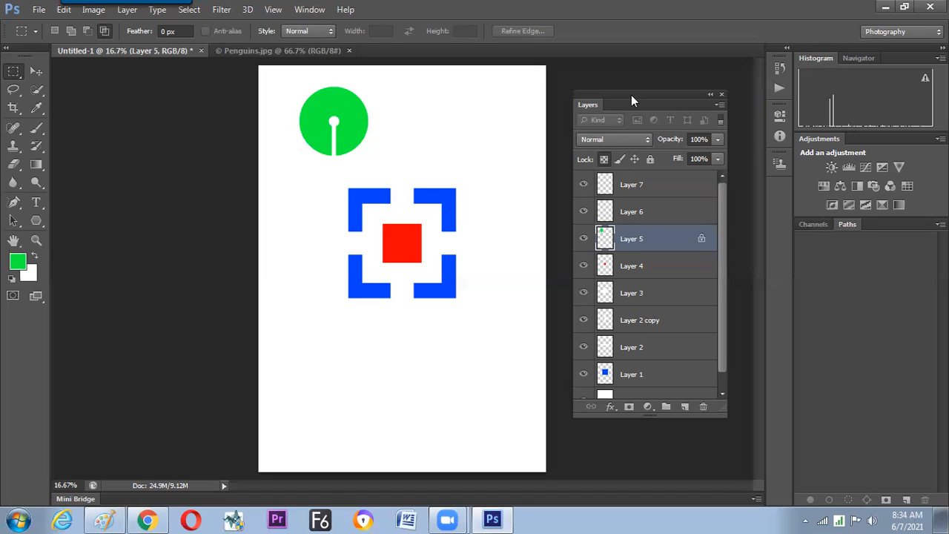
Unlock Layer 5's transparent pixels, and hide and show Layer 7's white strip.
drag(631, 95, 622, 96)
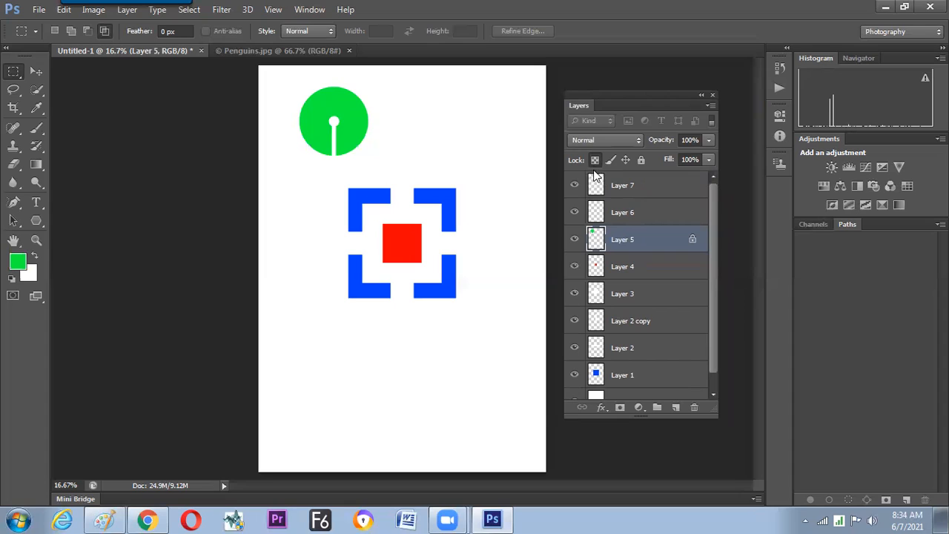
click(594, 163)
click(594, 165)
click(595, 164)
click(583, 212)
click(574, 186)
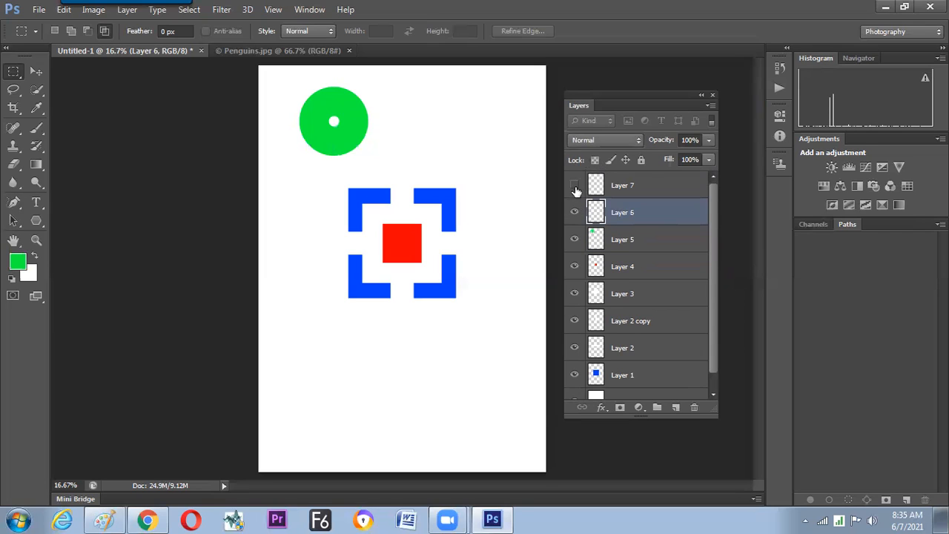
click(575, 188)
Group Layers 5, 6 and 7, switch the group off and on, and expand and collapse its contents.
click(628, 191)
shift+click(639, 239)
drag(640, 239, 657, 407)
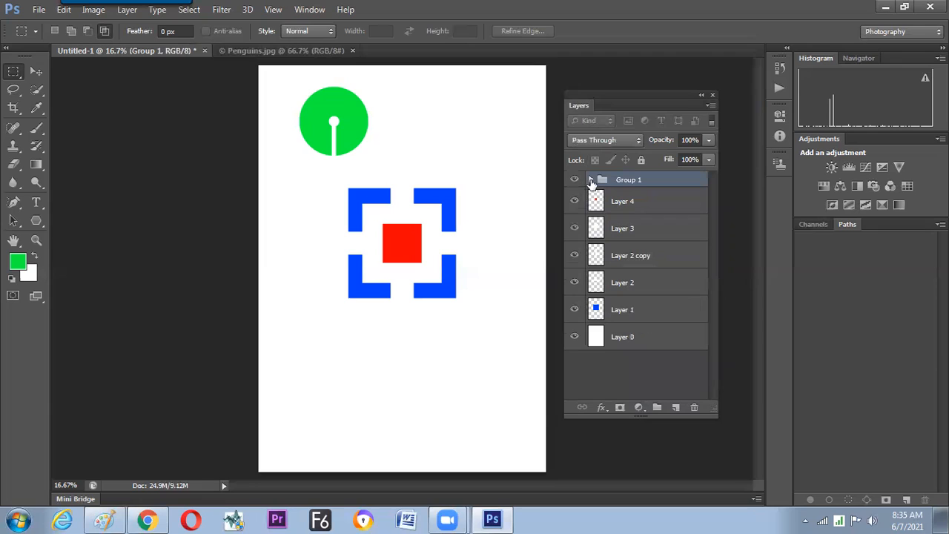
click(575, 180)
click(576, 181)
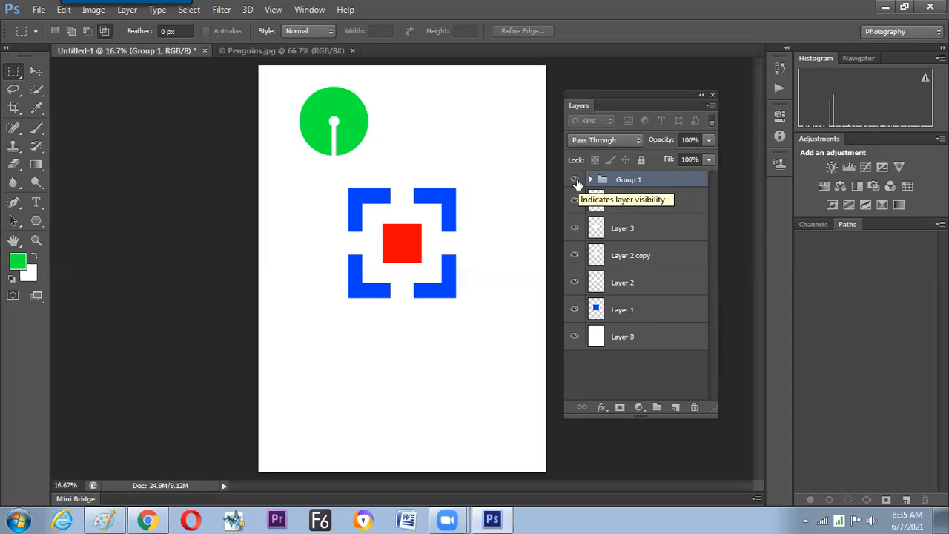
click(591, 181)
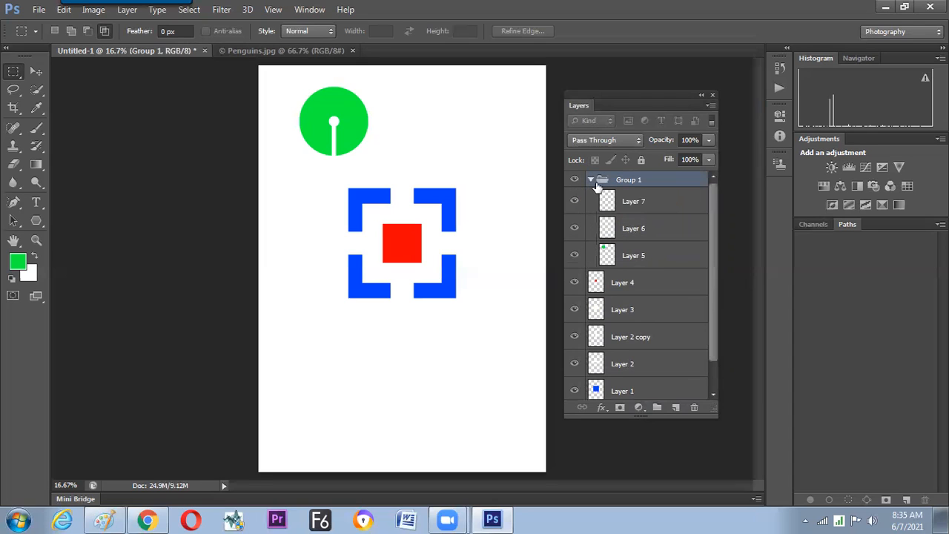
click(590, 180)
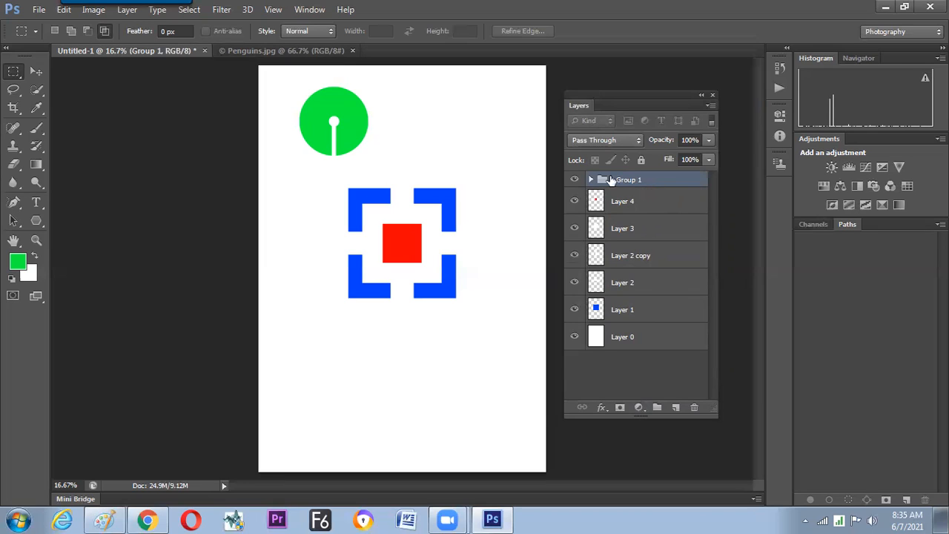
Ungroup the circle emblem's layers, group Layers 5, 6 and 7 again, and ungroup them once more.
click(128, 10)
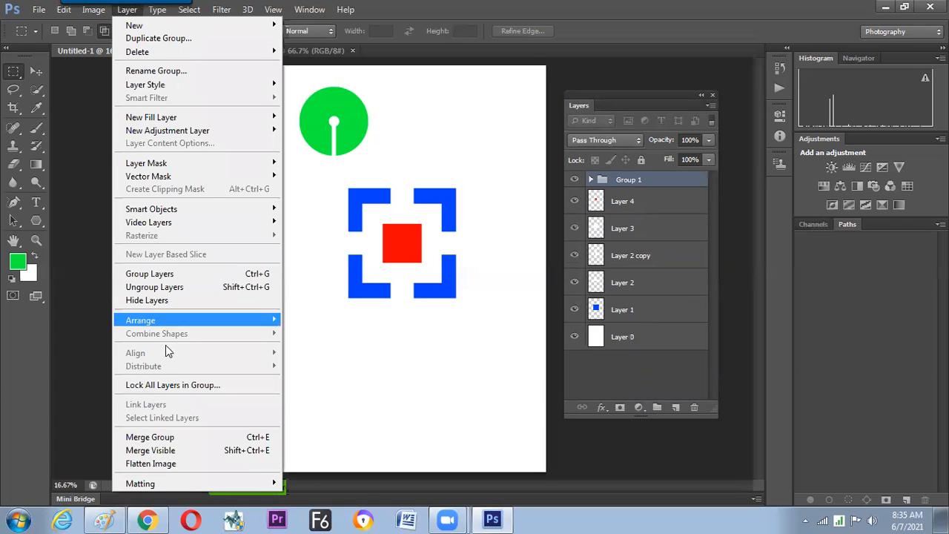
click(189, 294)
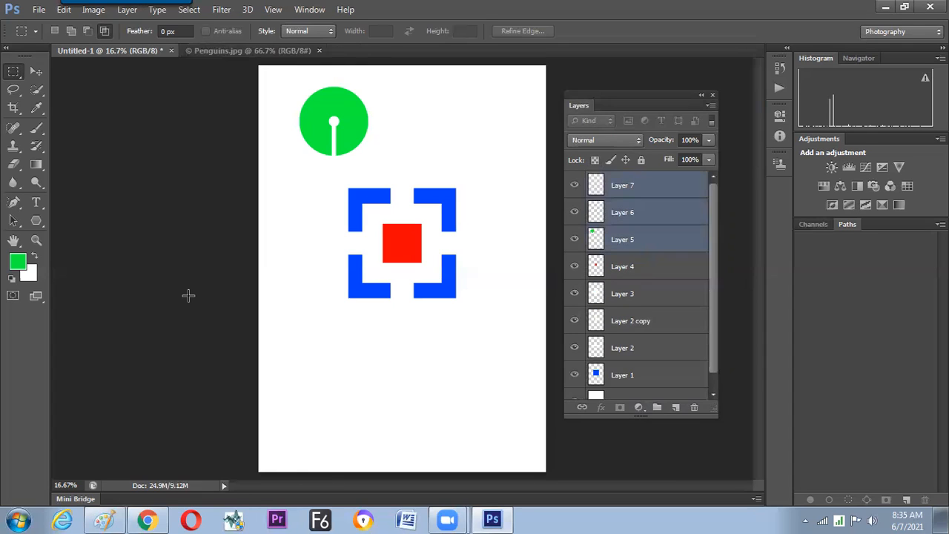
click(130, 10)
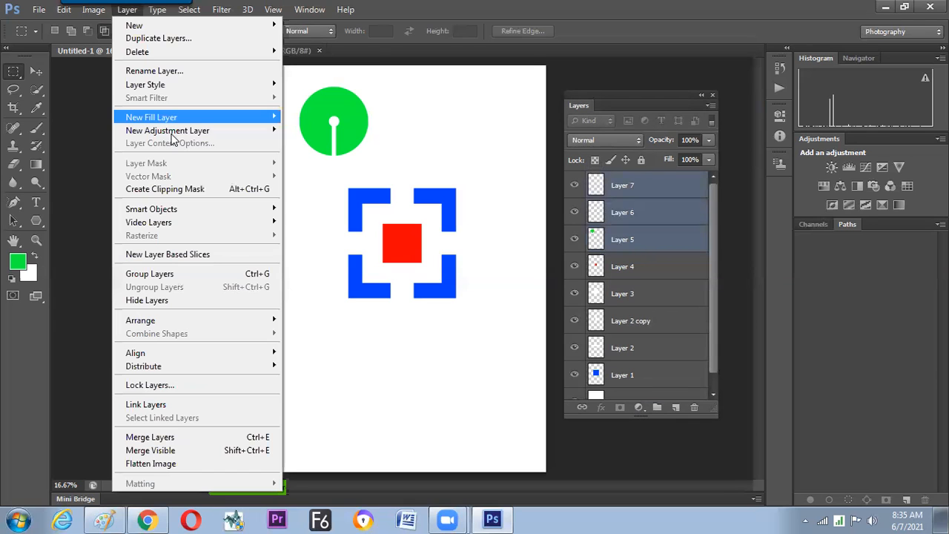
click(216, 273)
click(136, 14)
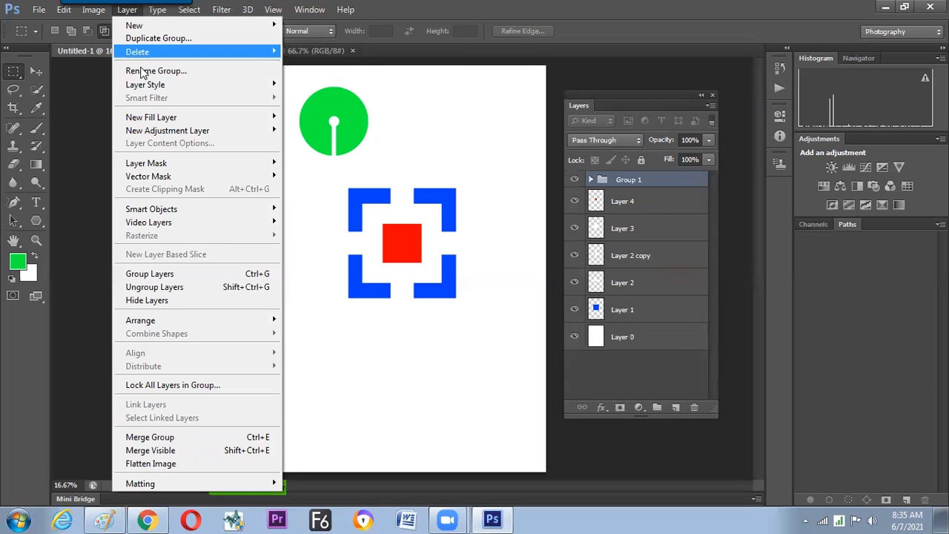
click(207, 284)
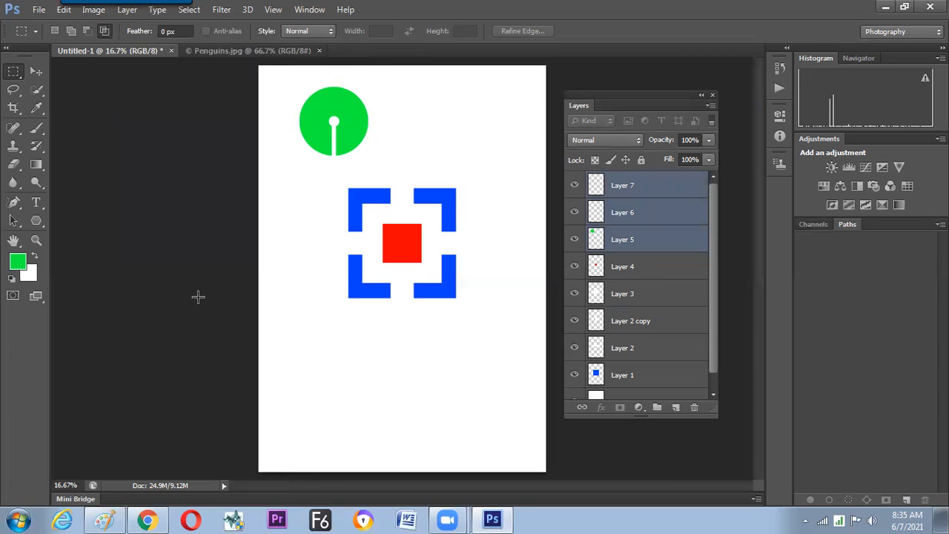
Hide and show Layers 5, 6 and 7 individually, and repeat it using the Hide Layers command.
click(574, 186)
click(575, 213)
click(575, 240)
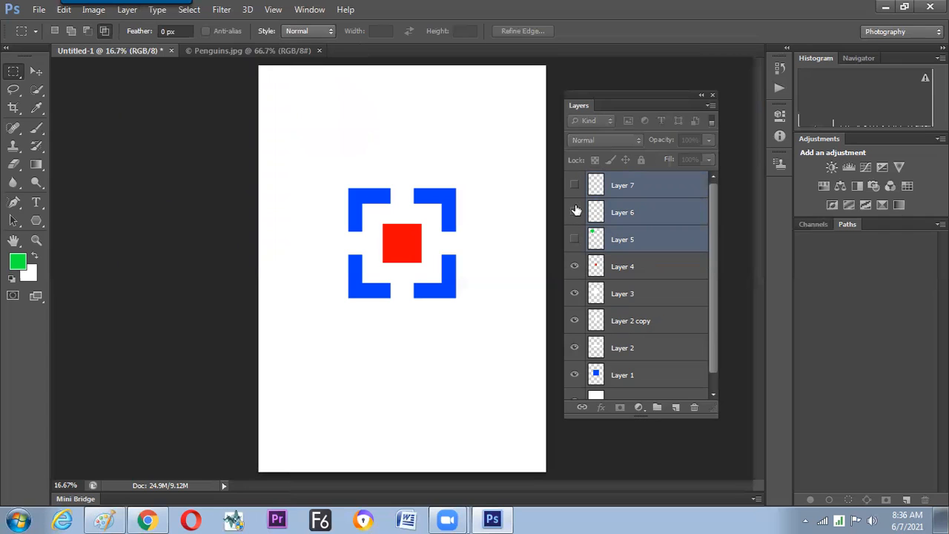
drag(575, 185, 575, 239)
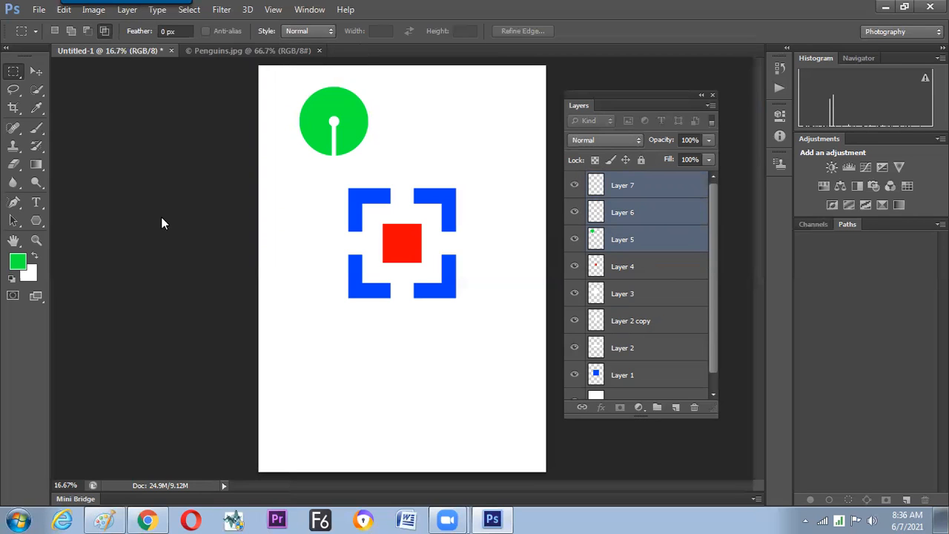
click(126, 9)
click(175, 300)
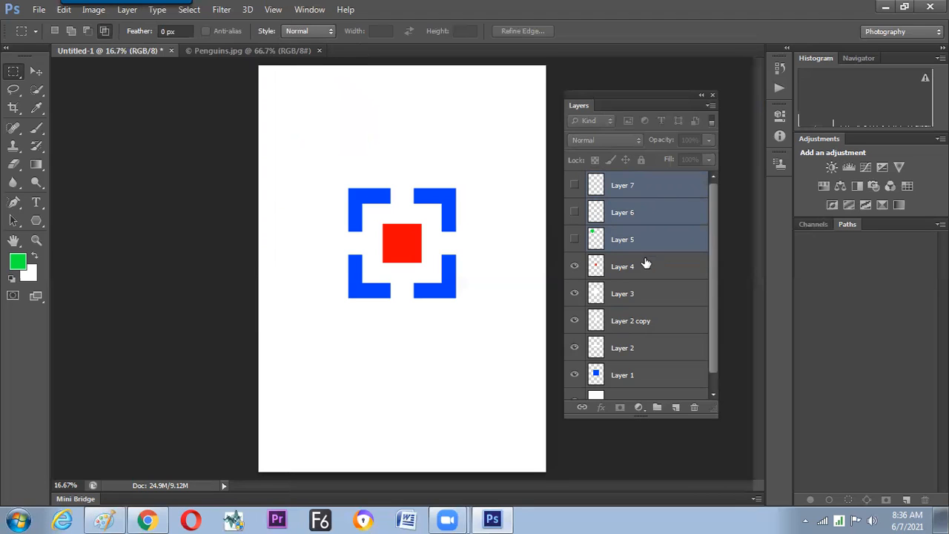
drag(574, 240, 575, 213)
click(574, 185)
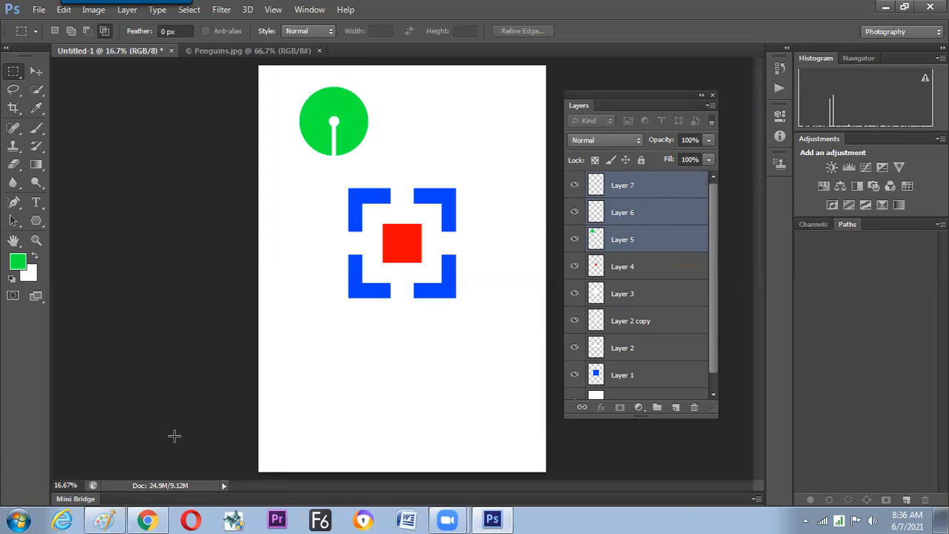
Handwrite "Group" and "Un" with a ditto mark in black in the Paint notes beside the emblems, and frame them with a box.
click(105, 519)
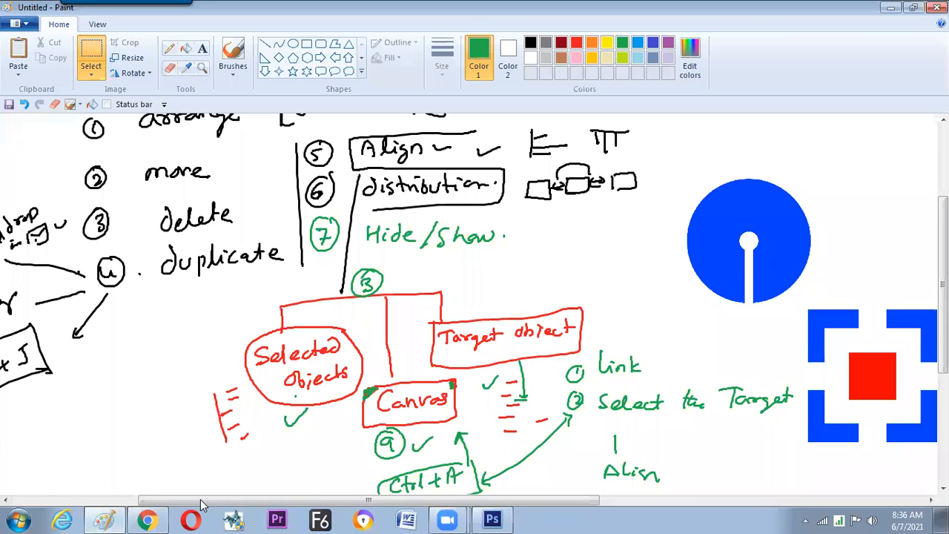
scroll(201, 504, right, 5)
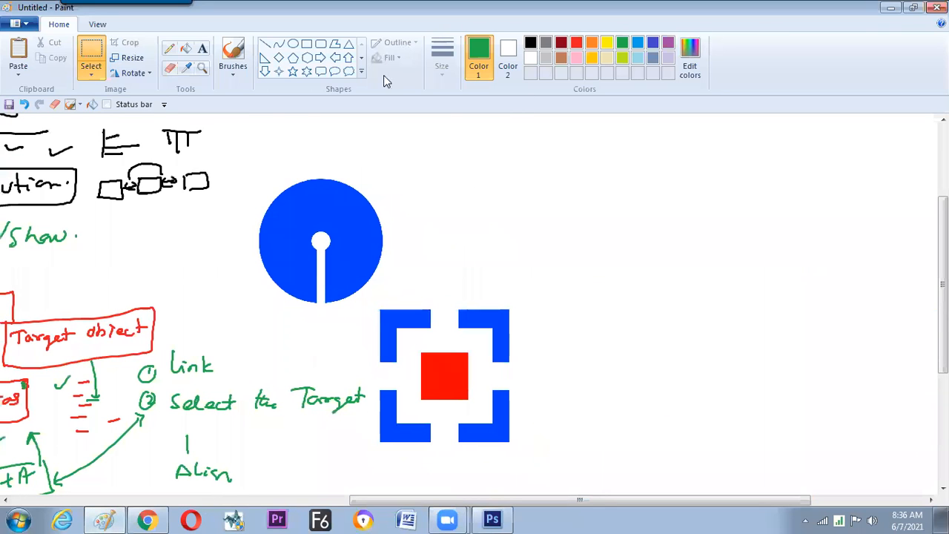
click(530, 43)
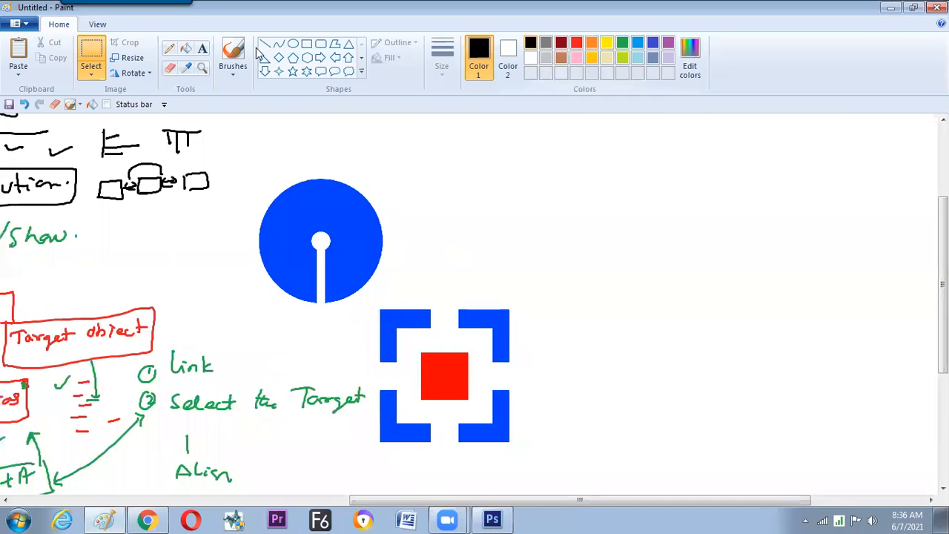
click(233, 54)
drag(567, 178, 605, 185)
drag(610, 181, 613, 190)
drag(513, 208, 528, 208)
drag(531, 218, 541, 216)
drag(491, 171, 631, 226)
drag(489, 183, 630, 225)
Handwrite "Ctrl+G" beside Group and "Ctrl+Shift+G" beside Ungroup, and add marks in front of both boxed lines.
drag(648, 188, 660, 186)
mouse_move(678, 178)
mouse_down()
mouse_move(678, 189)
mouse_move(703, 172)
mouse_move(720, 182)
mouse_up()
drag(714, 176, 714, 188)
drag(741, 177, 742, 189)
drag(658, 216, 671, 215)
drag(690, 210, 683, 220)
mouse_move(697, 208)
mouse_down()
mouse_move(698, 219)
mouse_move(703, 212)
mouse_up()
drag(704, 218, 710, 212)
drag(716, 207, 716, 220)
mouse_move(726, 215)
mouse_down()
mouse_move(741, 214)
mouse_move(734, 220)
mouse_up()
drag(754, 206, 746, 221)
drag(761, 205, 786, 236)
drag(779, 214, 804, 212)
drag(798, 207, 801, 221)
drag(808, 215, 845, 215)
click(855, 219)
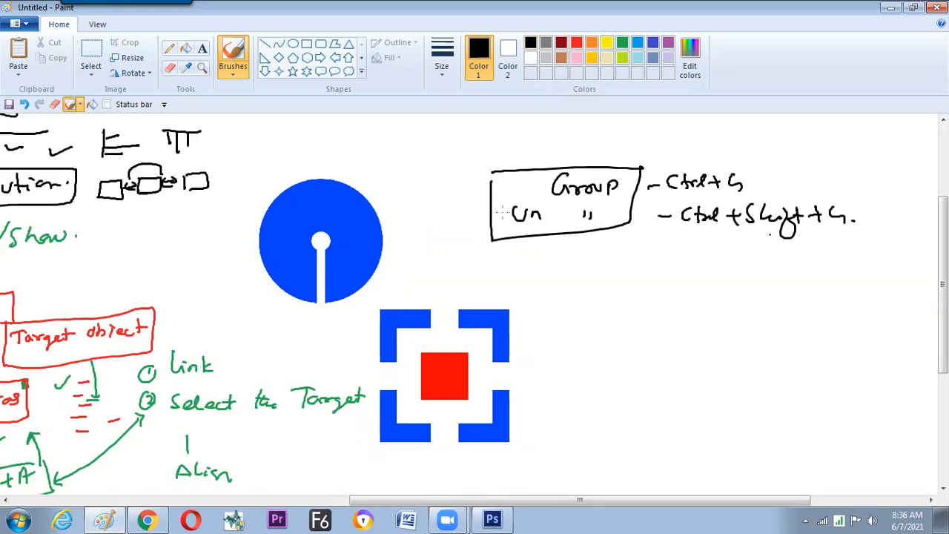
drag(467, 189, 488, 185)
drag(466, 221, 489, 216)
Switch to Photoshop, merge the circle emblem's Layers 5, 6 and 7, and toggle the merged layer's visibility.
key(alt+Tab)
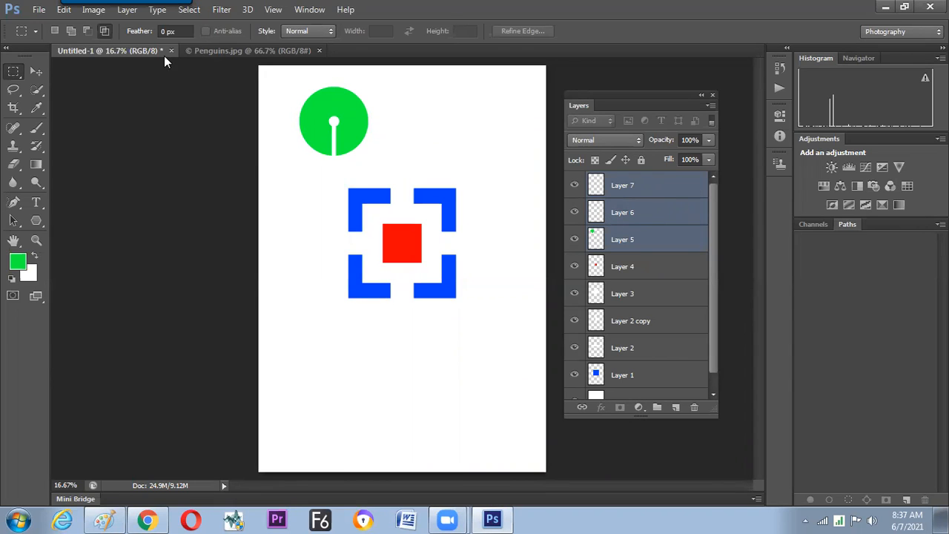
click(128, 13)
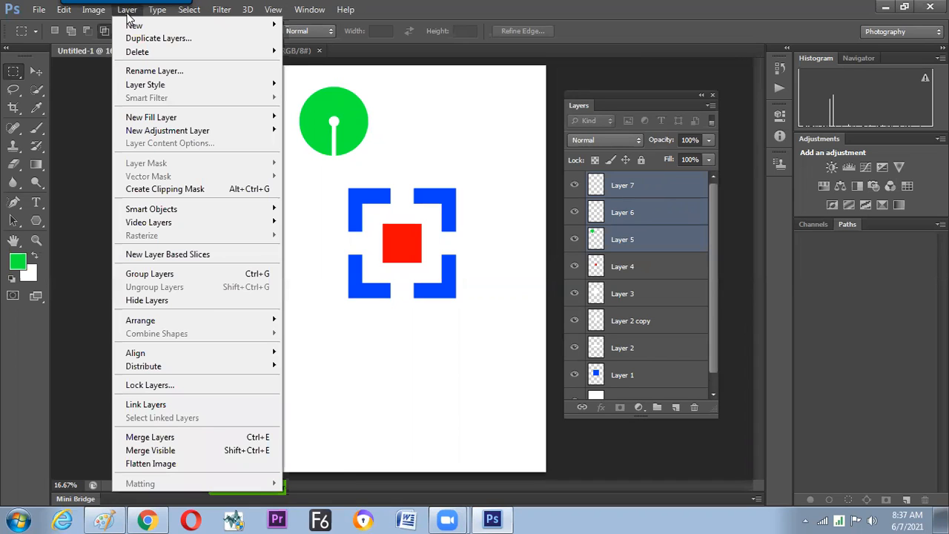
click(266, 439)
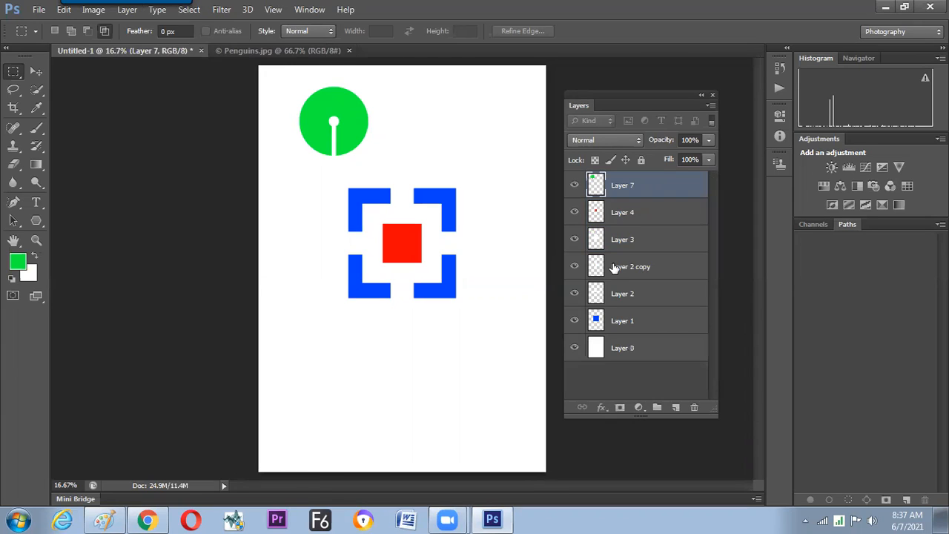
click(575, 185)
Switch to Paint and handwrite "Merge - Ctrl+E" in black below the boxed Group and Ungroup notes.
key(alt+Tab)
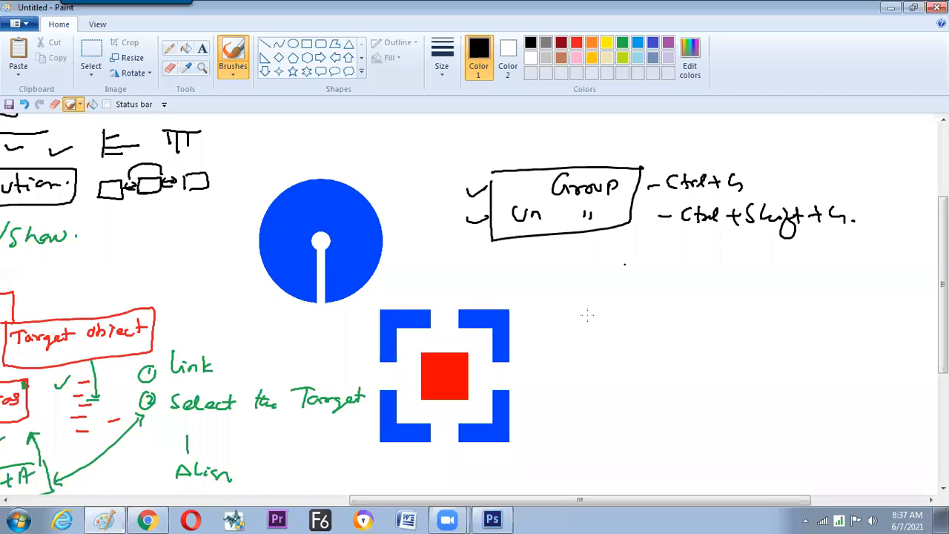
click(599, 293)
drag(571, 300, 637, 300)
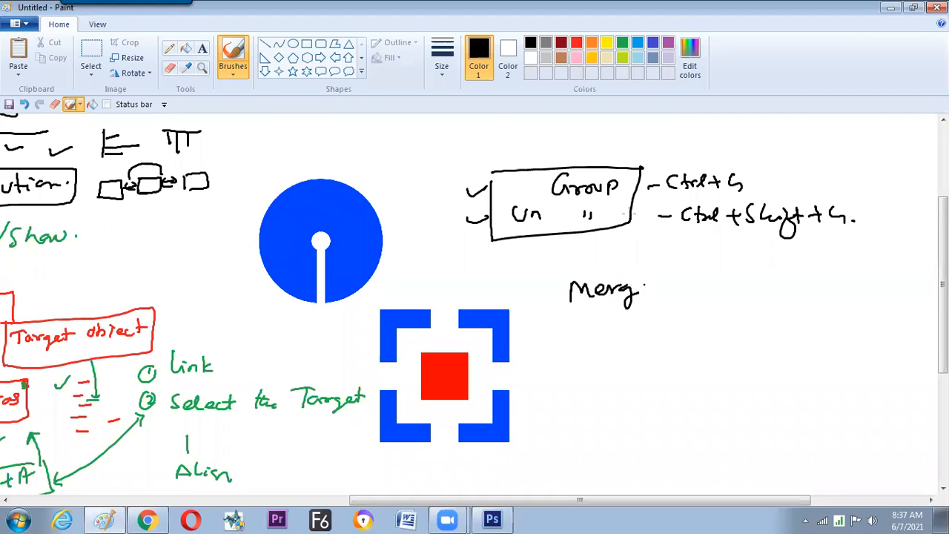
drag(640, 291, 700, 290)
drag(706, 272, 731, 285)
drag(737, 279, 748, 278)
drag(741, 271, 742, 285)
mouse_move(757, 264)
mouse_down()
mouse_move(772, 278)
mouse_move(770, 262)
mouse_up()
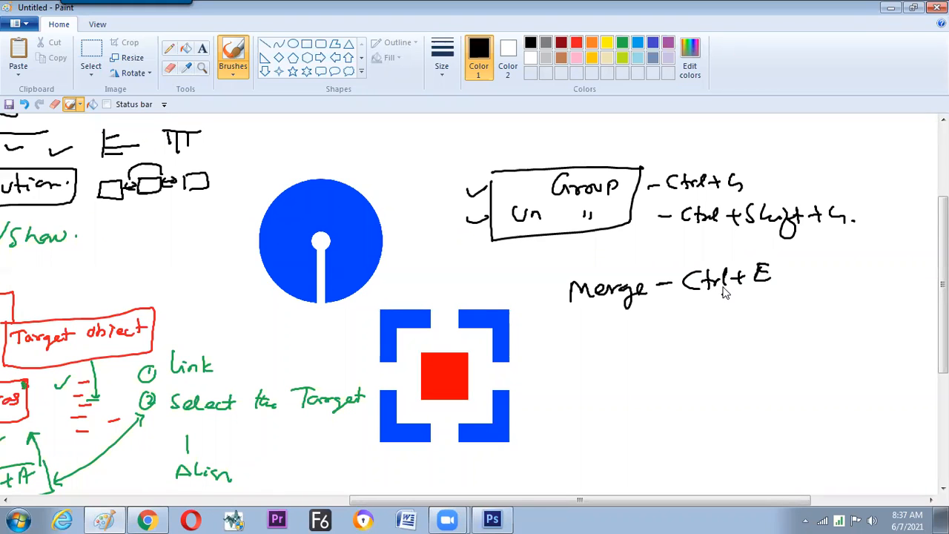
Switch to Photoshop, move the merged green circle emblem sideways as one piece, and undo the move.
key(alt+Tab)
click(35, 71)
drag(364, 133, 451, 143)
key(ctrl+z)
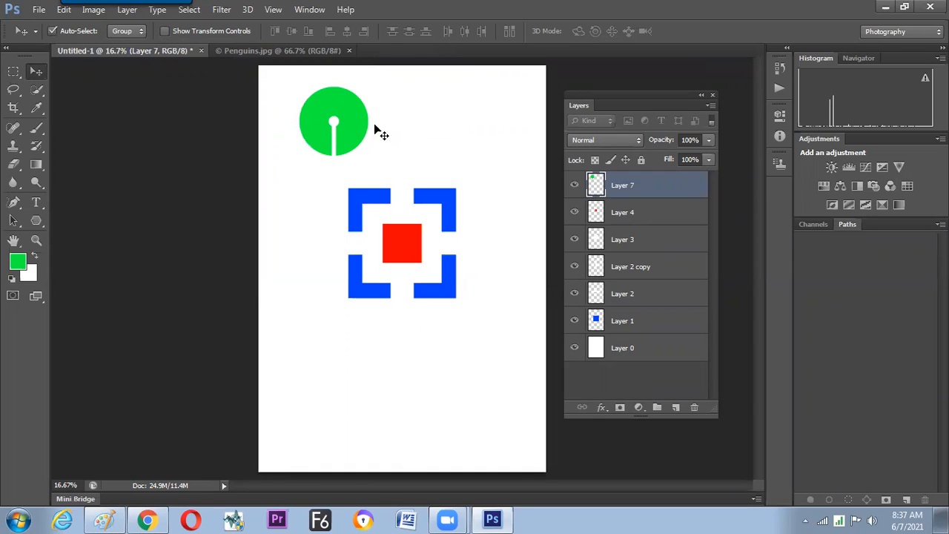
Delete every layer above the white Layer 0 and add a new empty layer.
shift+click(639, 320)
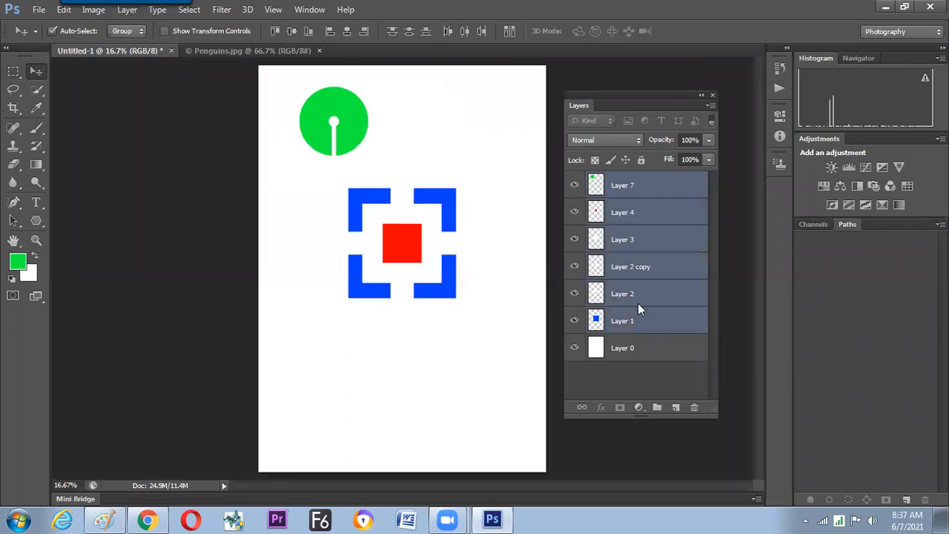
key(Delete)
click(675, 408)
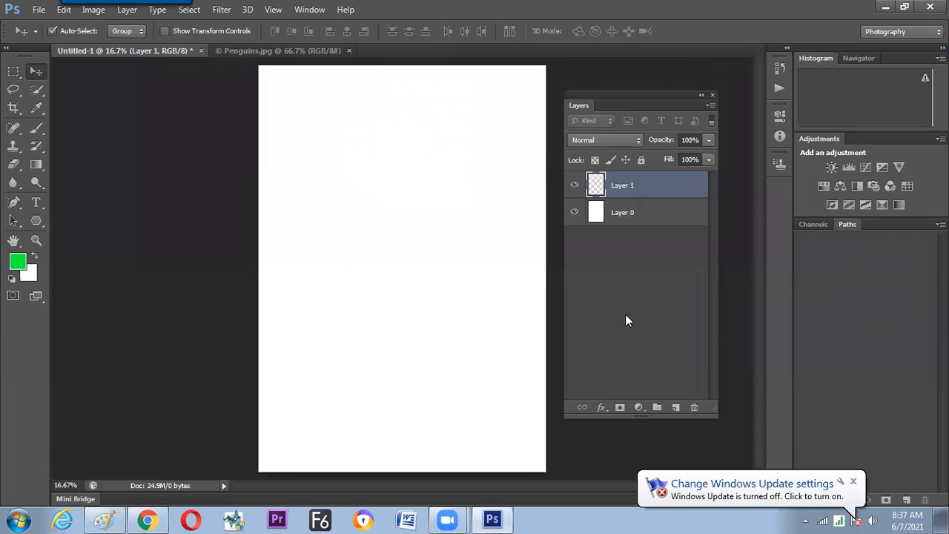
Draw a small square marquee near the page's upper-left corner, fill it with the green foreground colour, and deselect.
click(14, 72)
drag(293, 101, 325, 133)
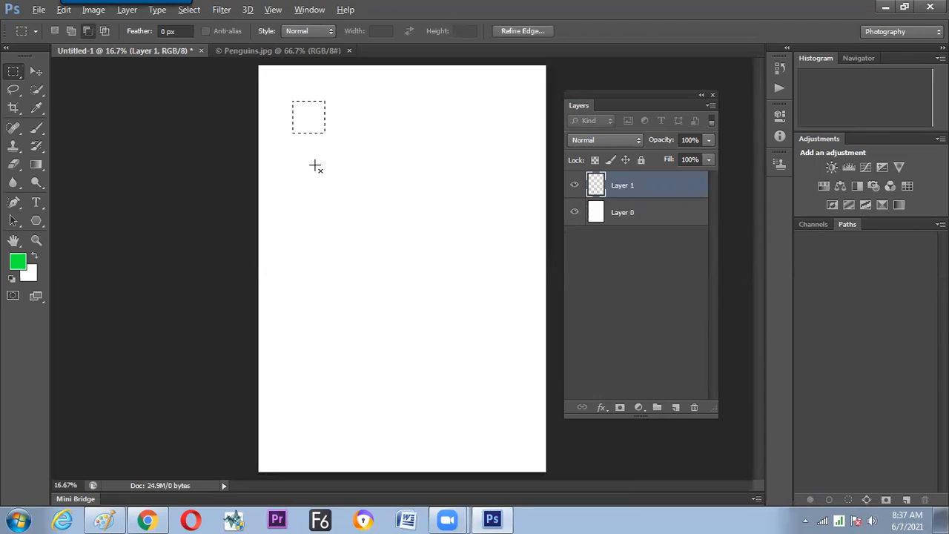
key(alt+BackSpace)
key(ctrl+d)
Duplicate the green square into a row of five, and delete the four copied layers again.
key(v)
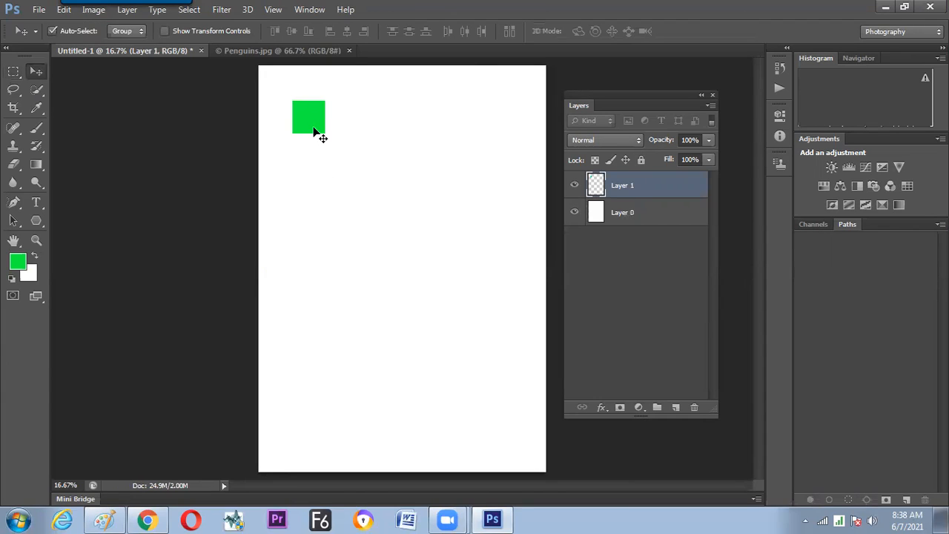
drag(315, 129, 405, 134)
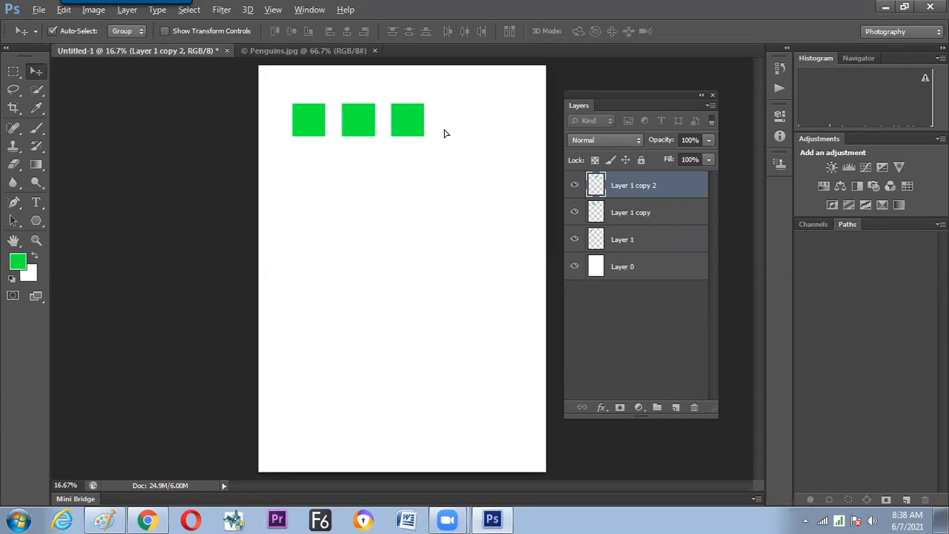
drag(451, 137, 502, 131)
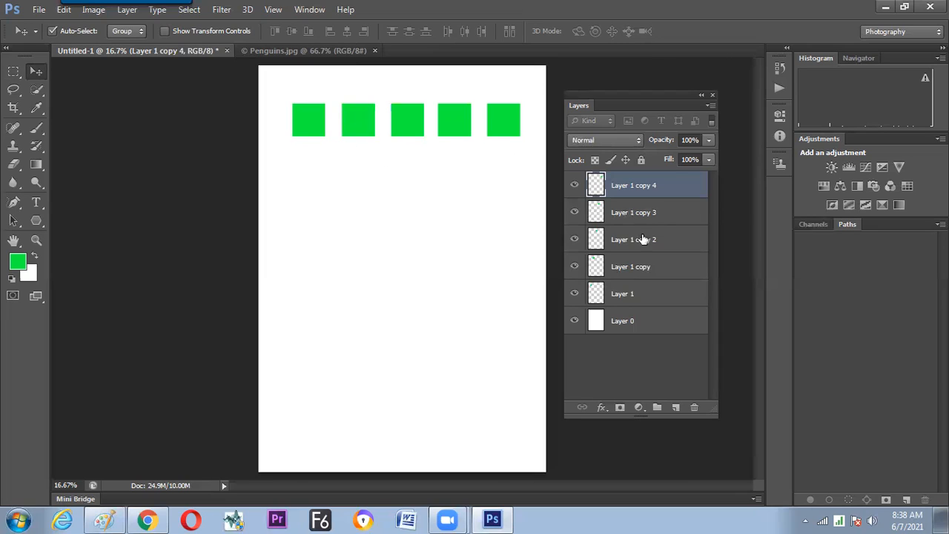
shift+click(614, 262)
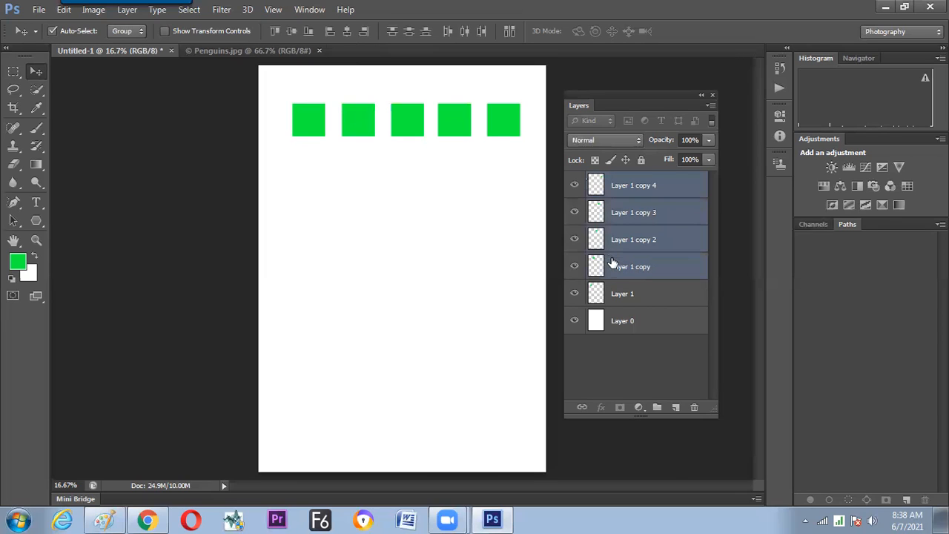
key(Delete)
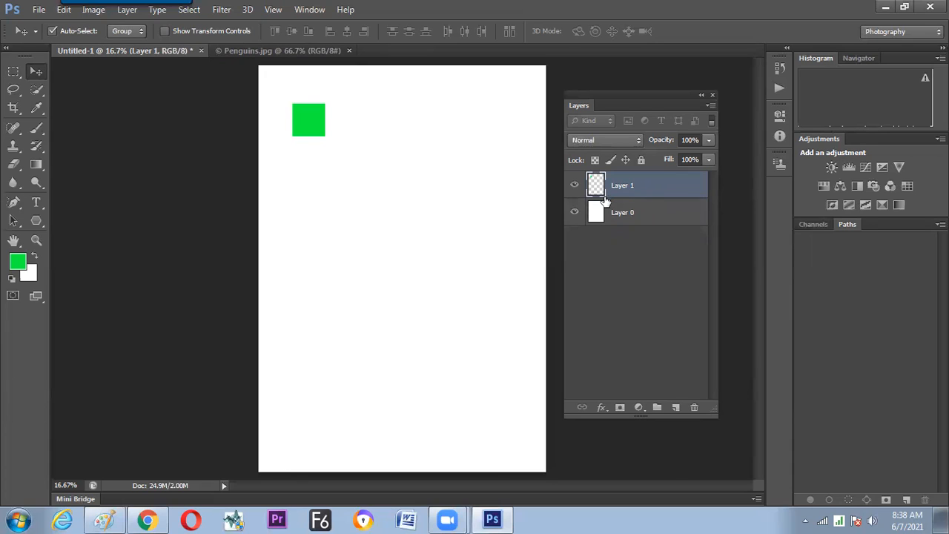
Convert the green square's Layer 1 to a Smart Object and look through the available Smart Object commands.
right_click(636, 186)
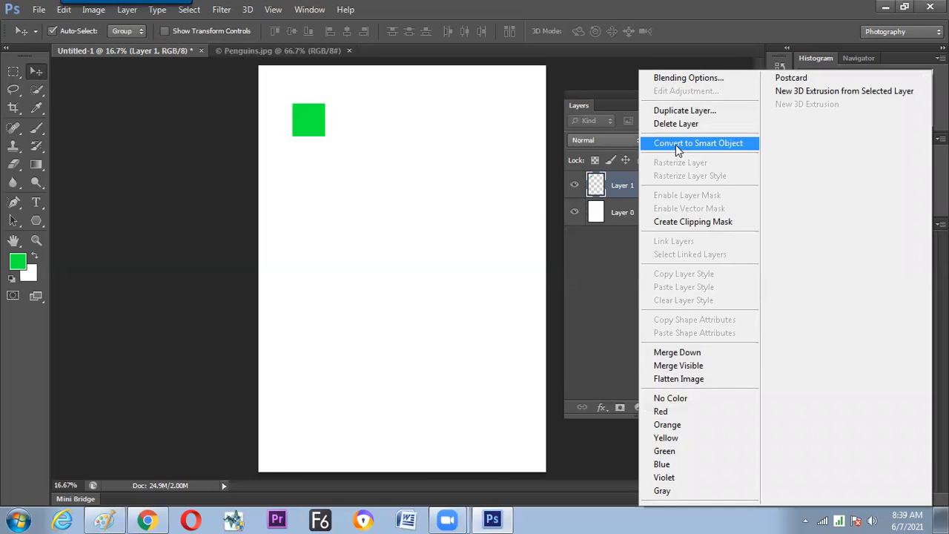
click(675, 145)
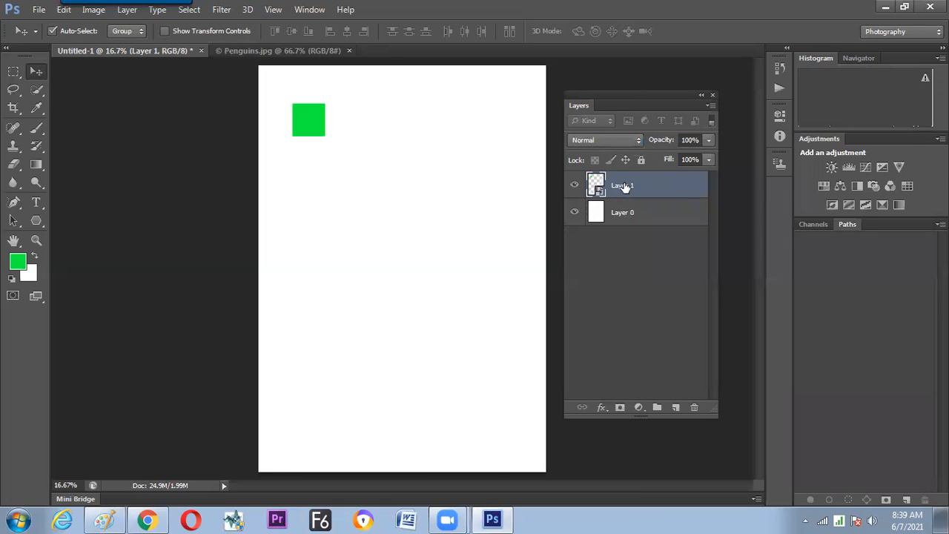
right_click(625, 187)
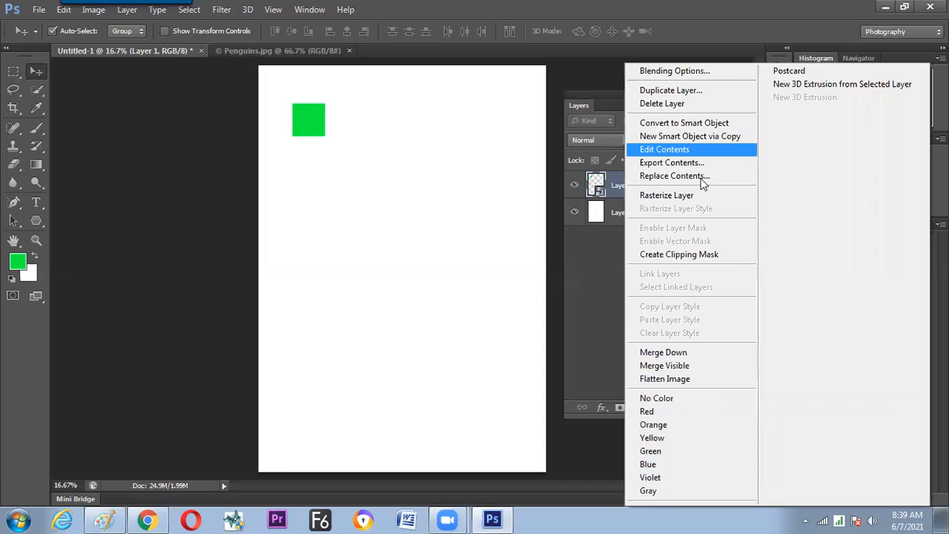
click(131, 14)
click(131, 14)
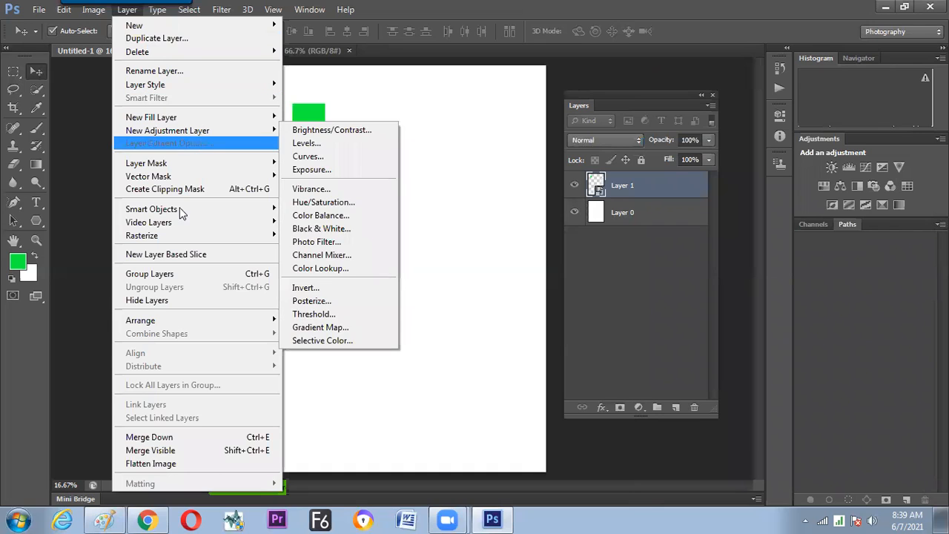
mouse_move(182, 208)
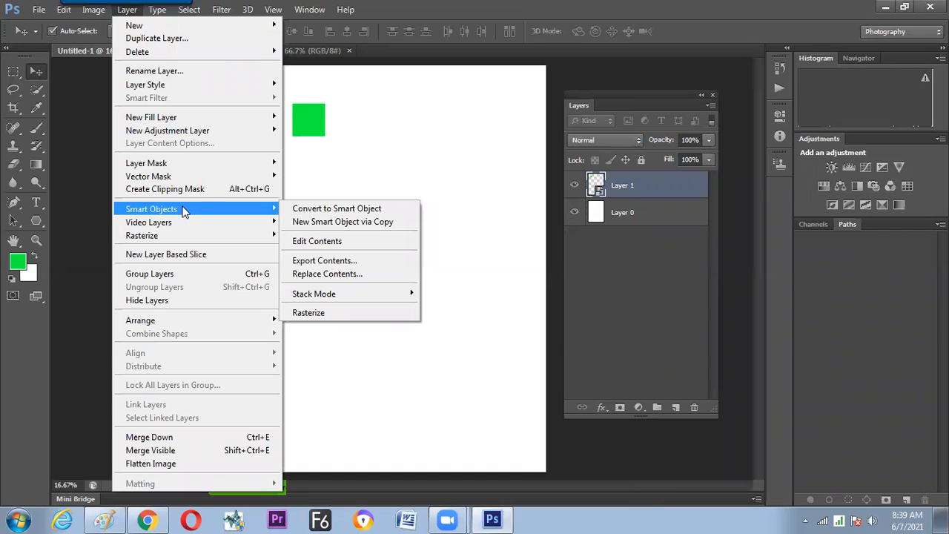
click(638, 187)
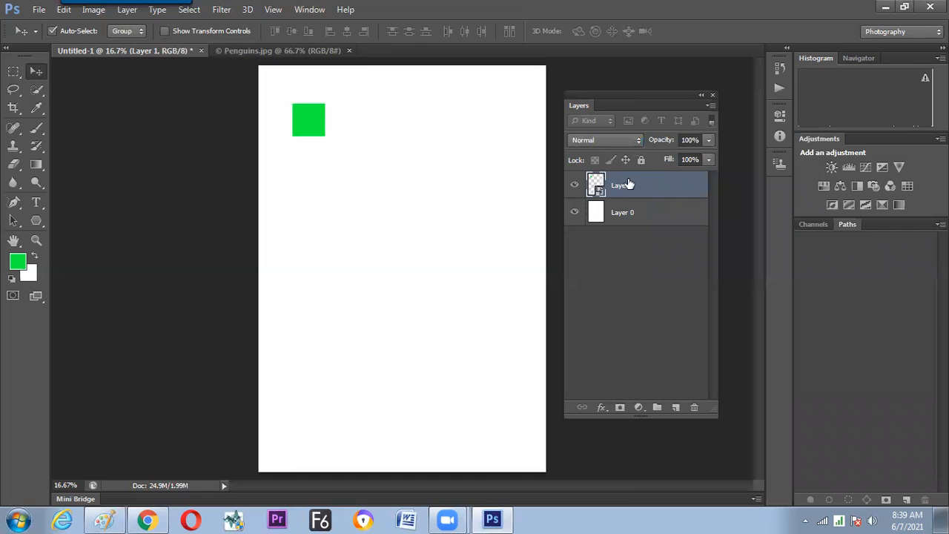
Duplicate the green Smart Object square four times to form a horizontal row of five squares.
drag(322, 133, 397, 131)
drag(398, 131, 450, 131)
drag(450, 131, 500, 132)
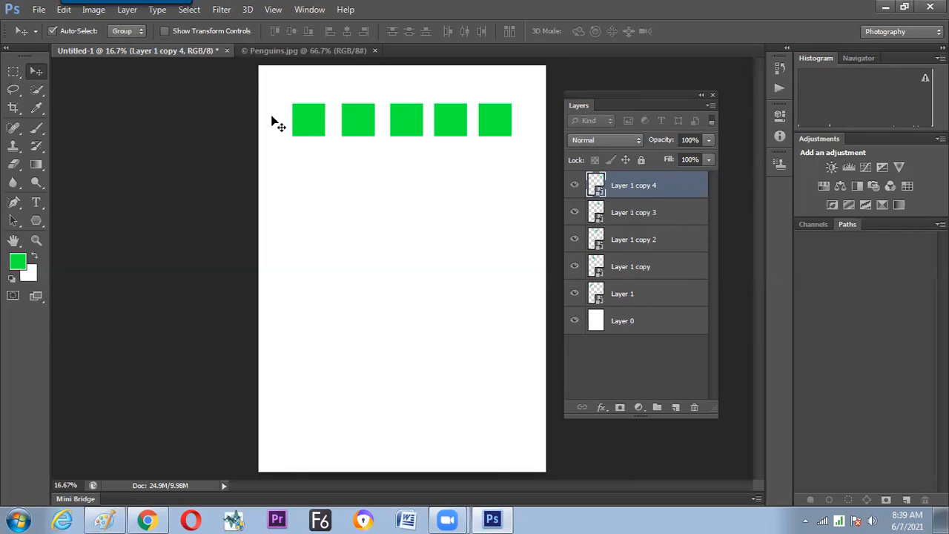
Open the contents of the Layer 1 copy 4 Smart Object and float them in an enlarged window below the row of squares.
double_click(597, 185)
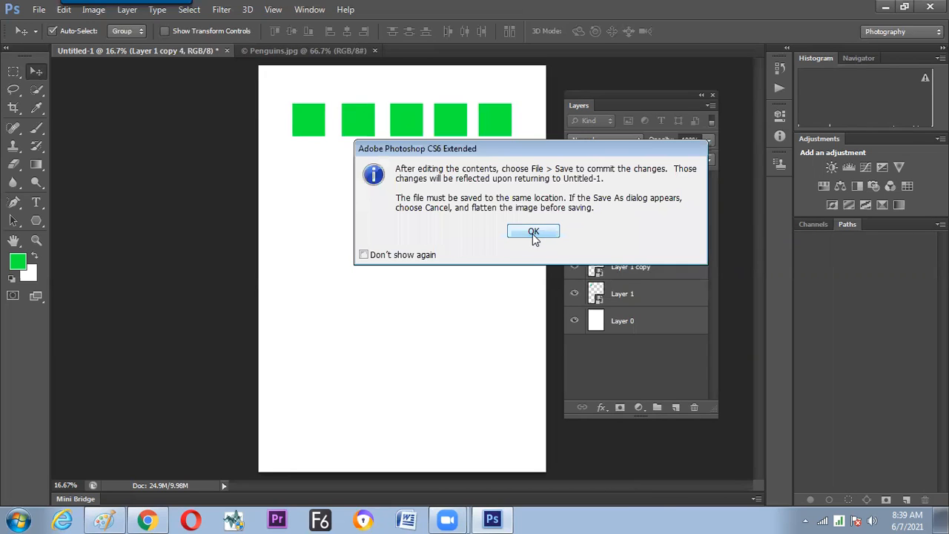
click(534, 233)
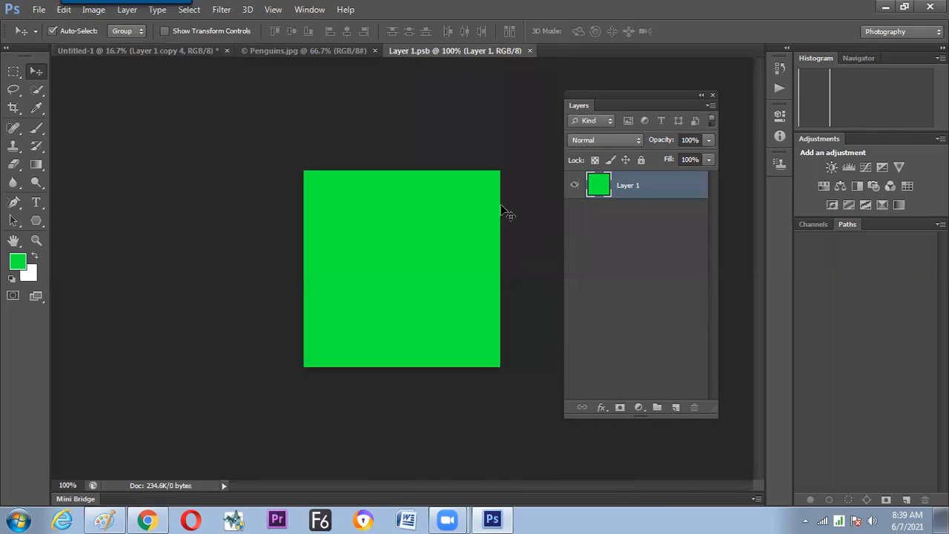
drag(430, 49, 424, 152)
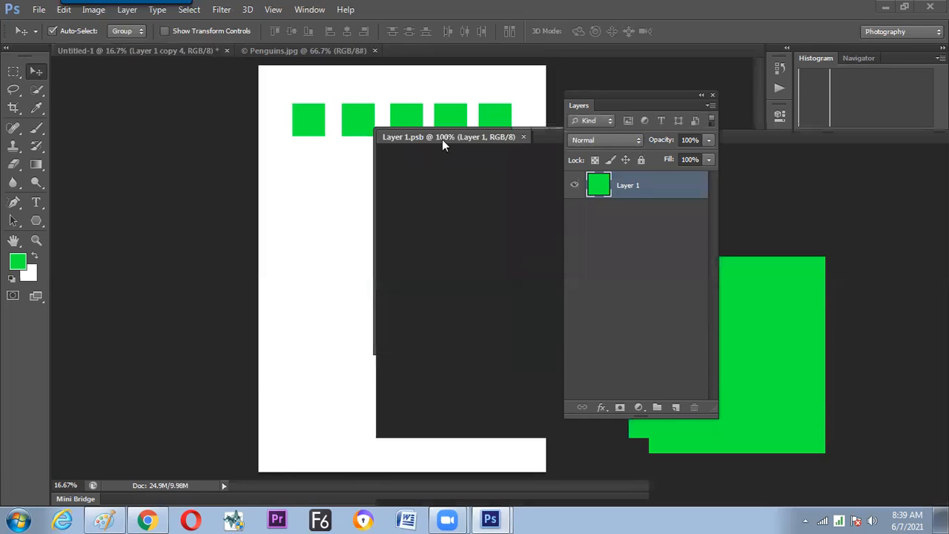
drag(257, 178, 236, 185)
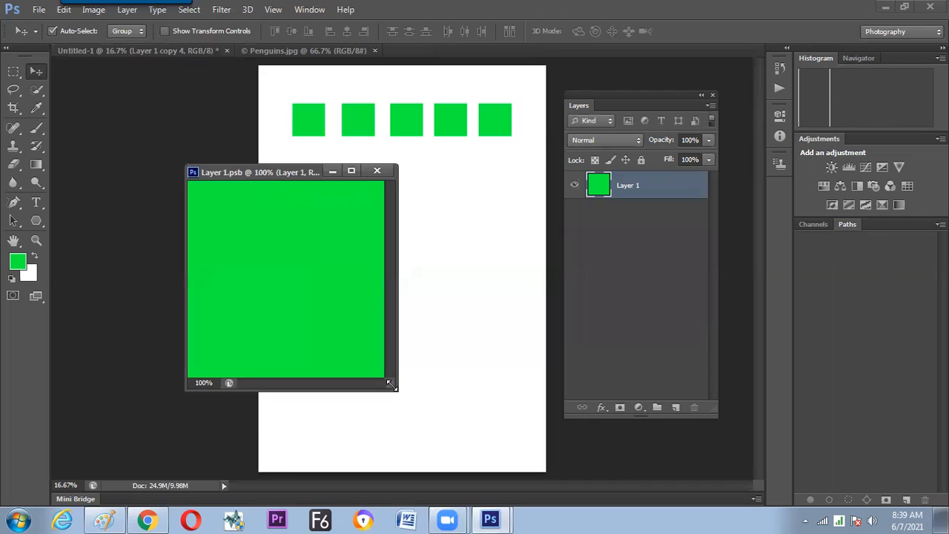
drag(389, 384, 439, 424)
drag(356, 173, 286, 194)
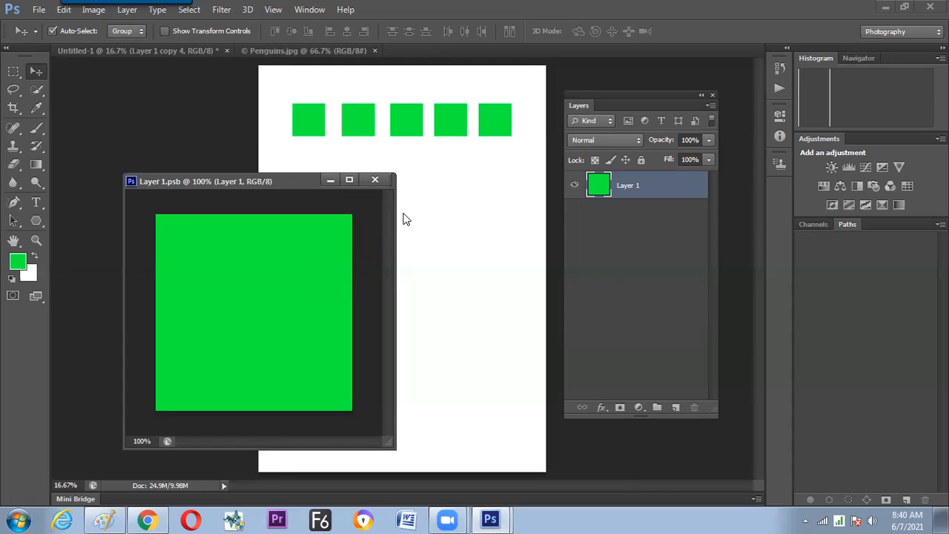
drag(299, 187, 290, 192)
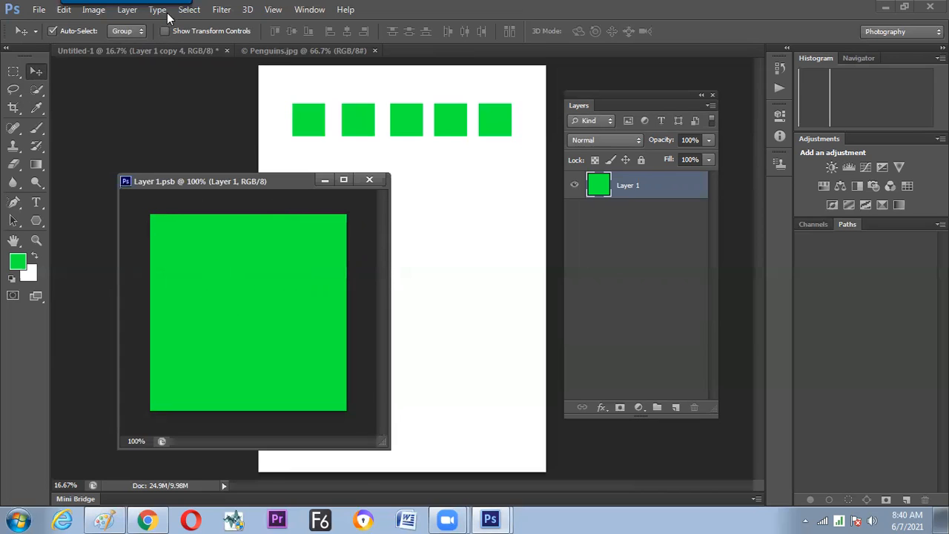
Select the entire contents of Layer 1.psb, clear the green square, and deselect.
click(189, 9)
click(193, 24)
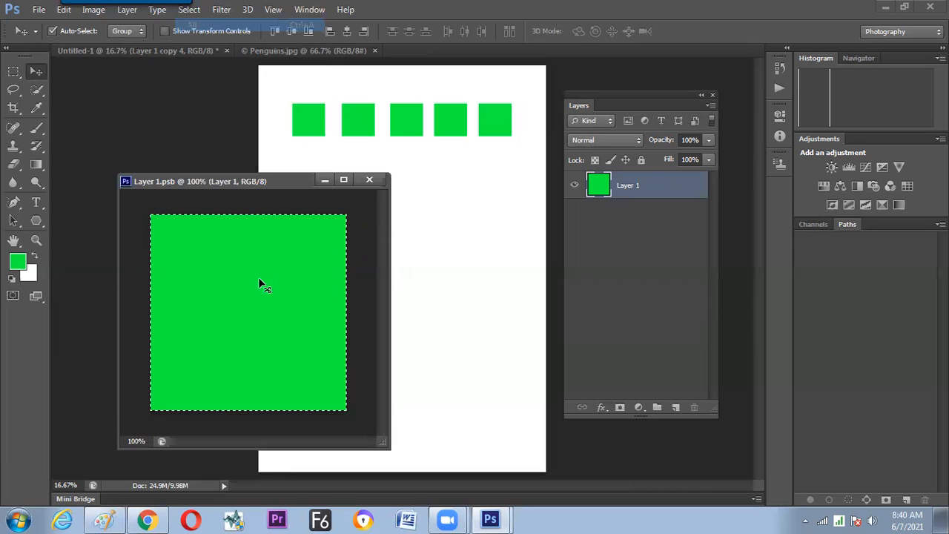
key(Delete)
key(ctrl+d)
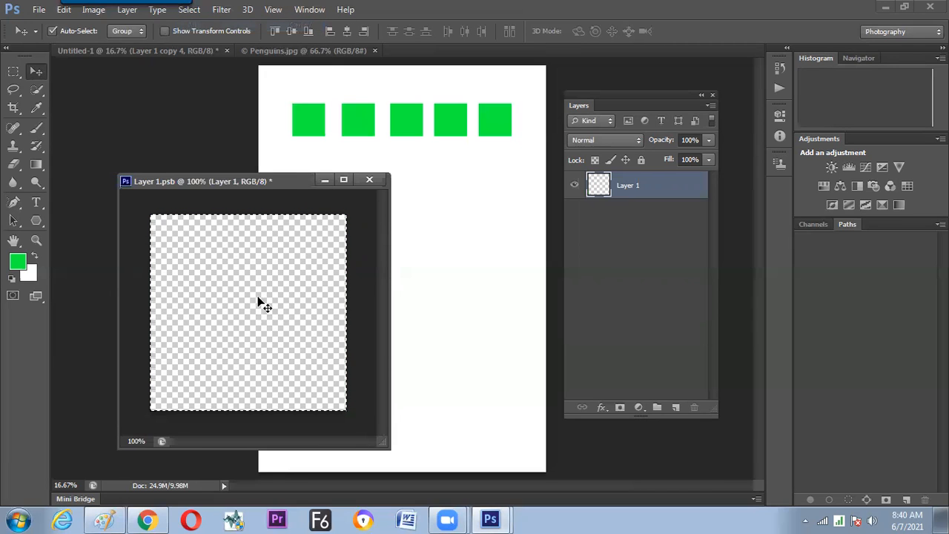
Draw a circular marquee almost filling the Layer 1.psb canvas, fill it with the green foreground colour, and deselect.
right_click(14, 72)
click(85, 83)
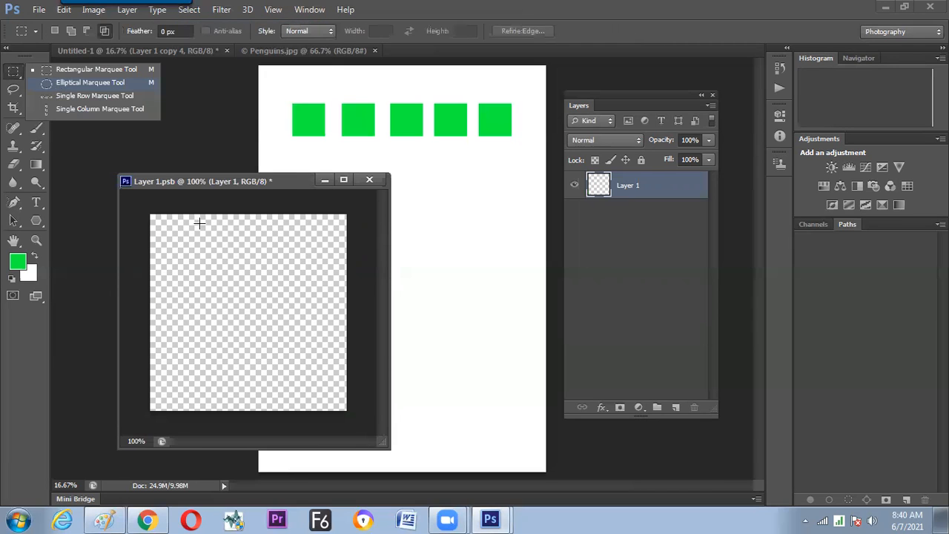
drag(153, 219, 340, 419)
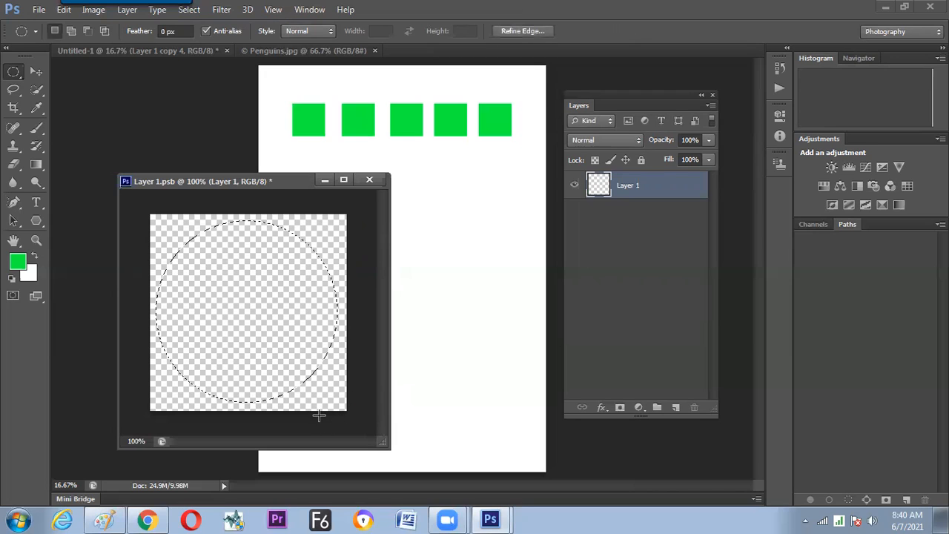
key(alt+BackSpace)
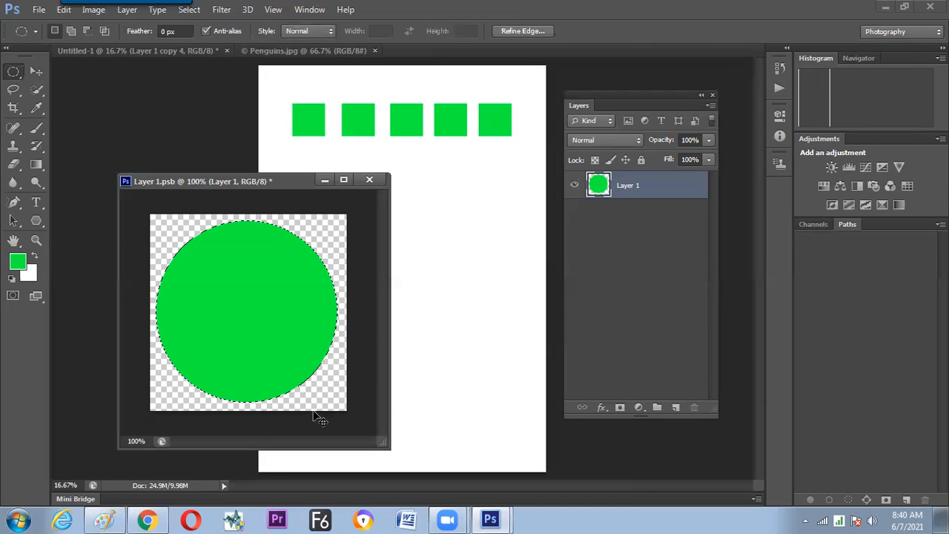
key(ctrl+d)
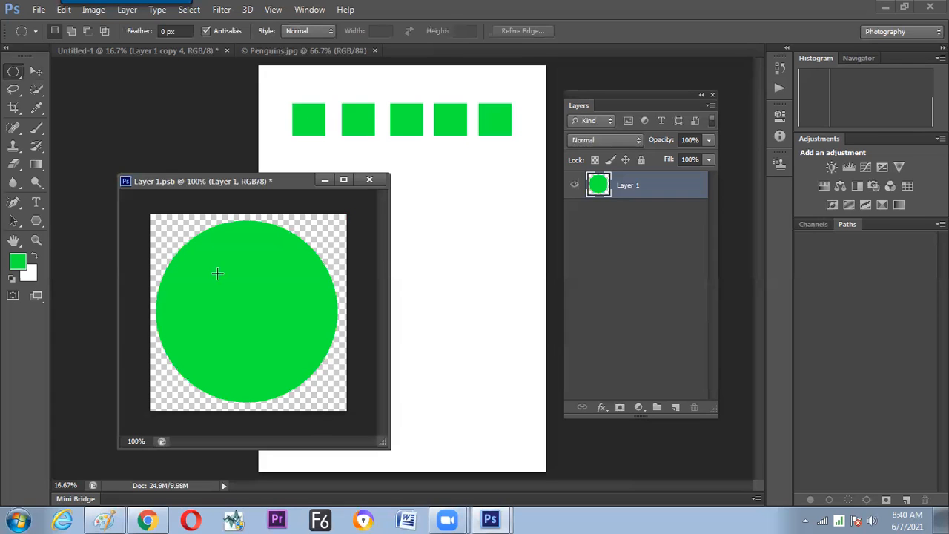
Save the green circle in Layer 1.psb to update all five copies, and close the Smart Object window.
click(39, 10)
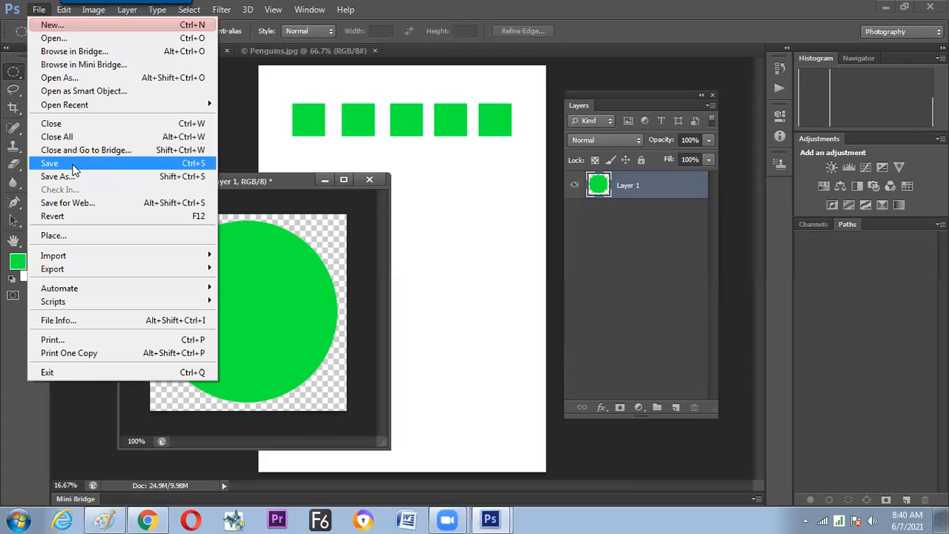
click(74, 169)
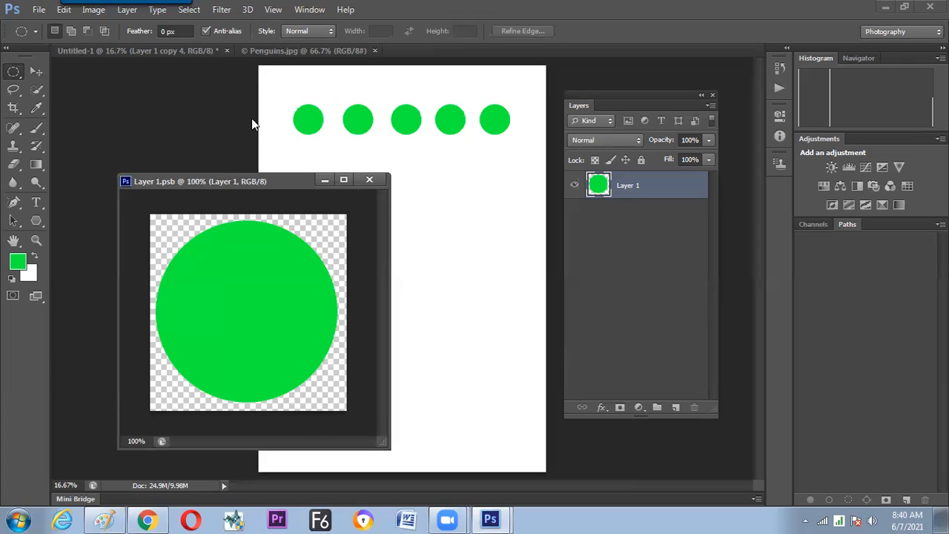
click(36, 72)
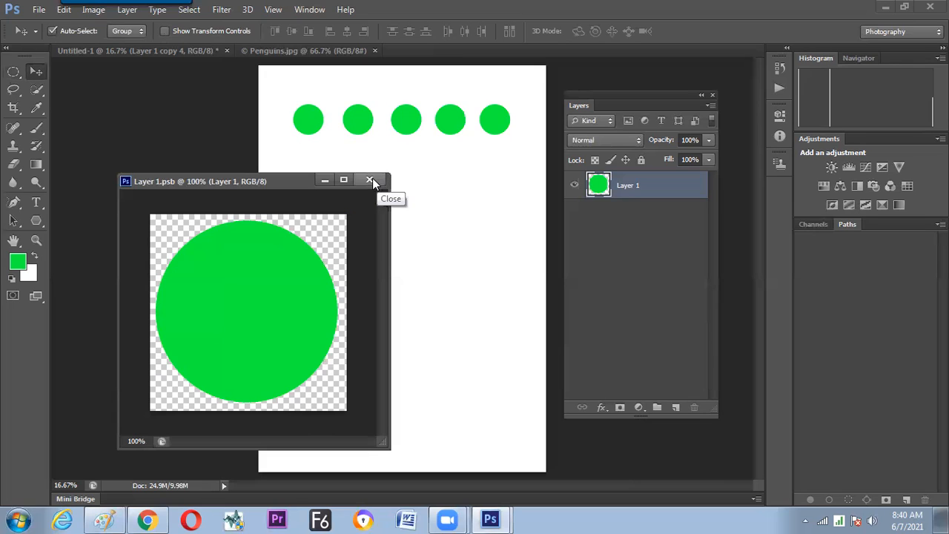
drag(292, 184, 275, 195)
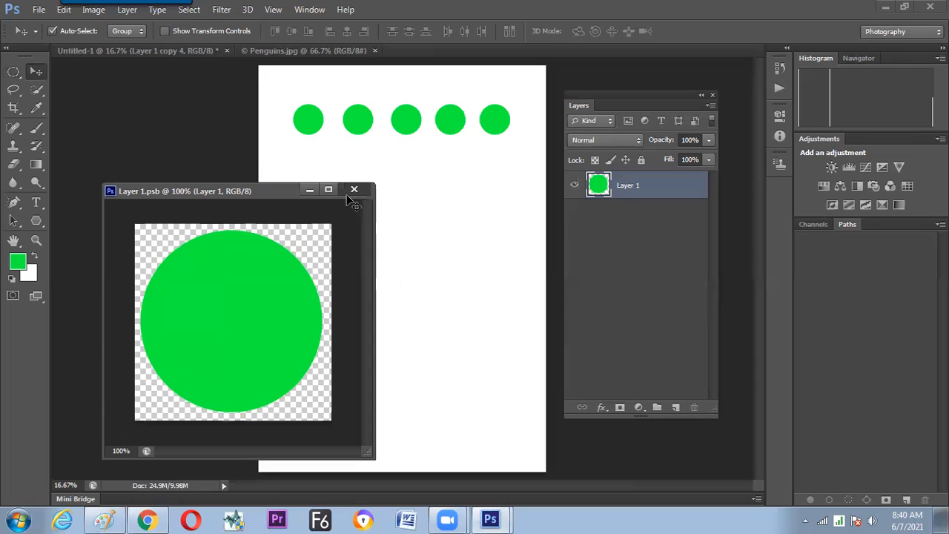
click(353, 190)
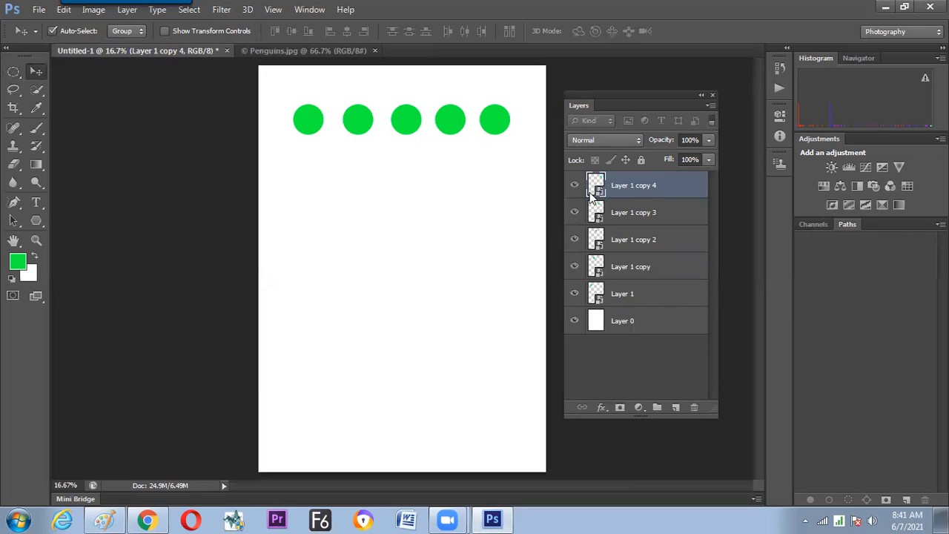
Reopen the Smart Object contents of Layer 1 copy 4 in a floating window and clear the green circle.
drag(419, 52, 136, 152)
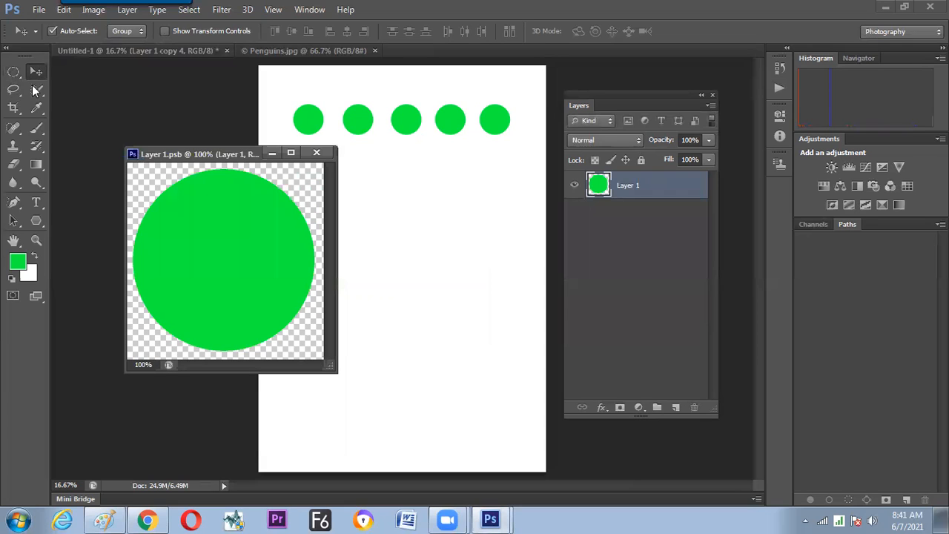
key(Delete)
key(ctrl+d)
Draw a thin rectangular marquee across the upper edge of the Layer 1.psb canvas and fill it with green.
click(13, 72)
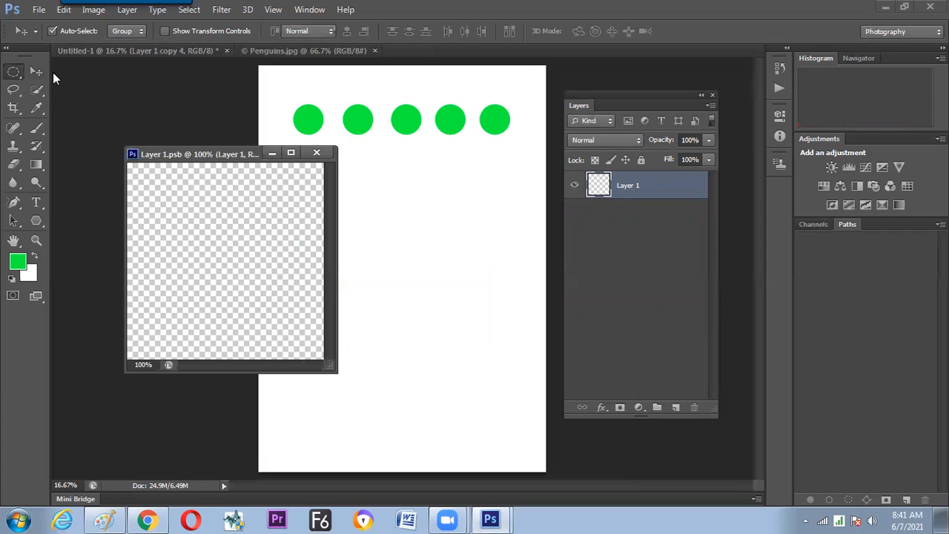
click(54, 73)
drag(138, 173, 312, 202)
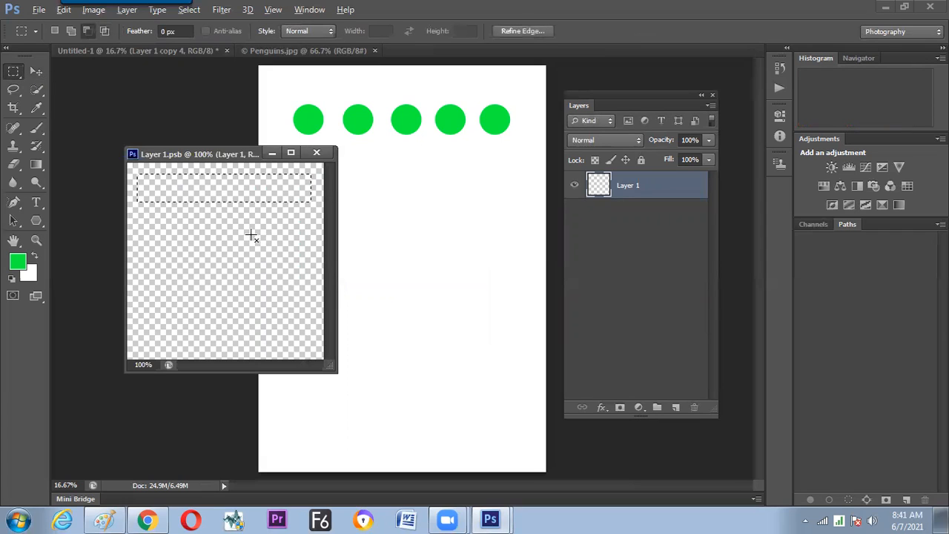
key(alt+BackSpace)
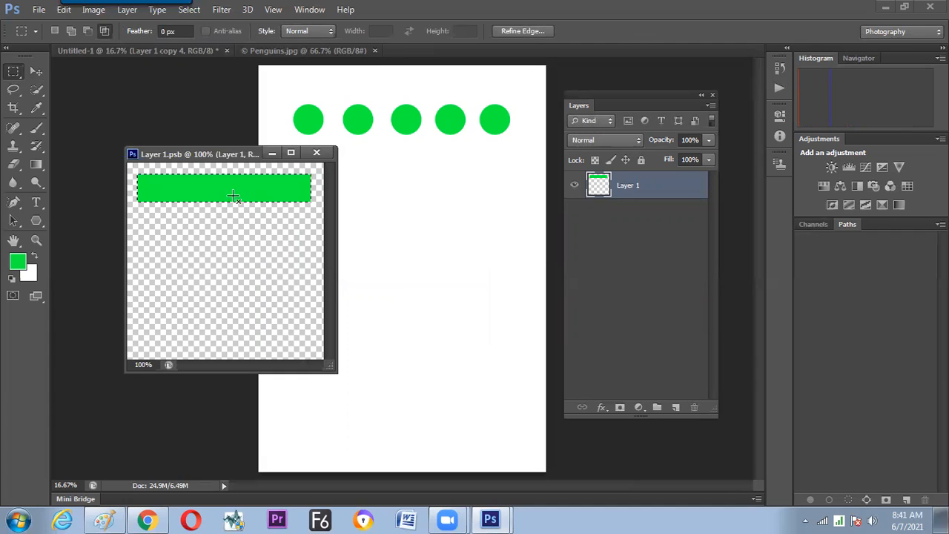
Move the marquee just below the green bar and transform the selection to stretch it down almost to the canvas's lower edge.
drag(236, 197, 232, 233)
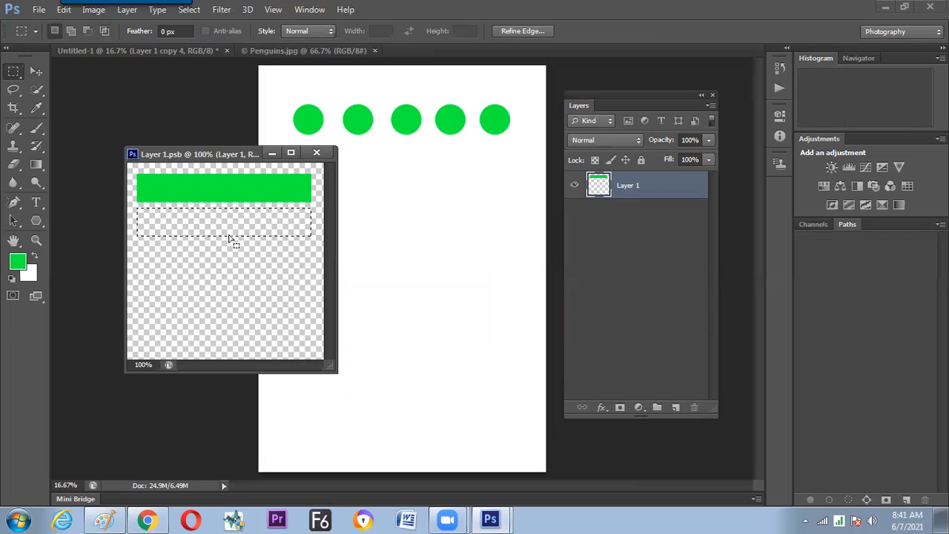
right_click(231, 231)
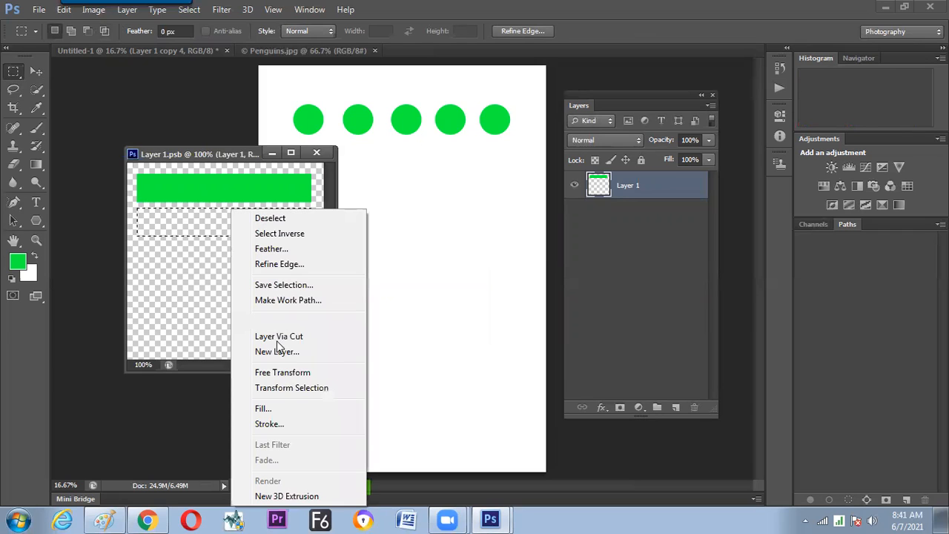
click(285, 388)
drag(222, 351, 223, 349)
key(Return)
Set the foreground colour to blue 0012ff, fill the large selection below the green bar, and deselect.
click(22, 265)
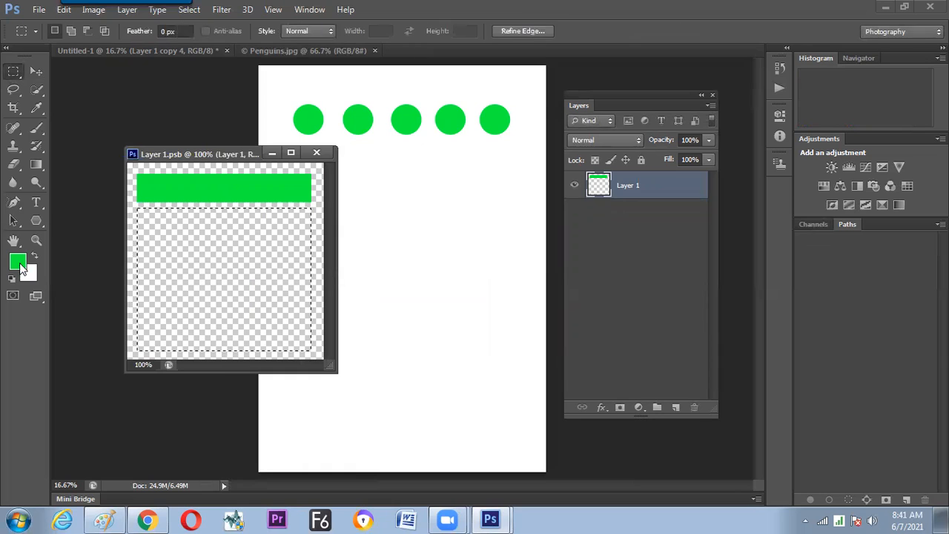
click(585, 215)
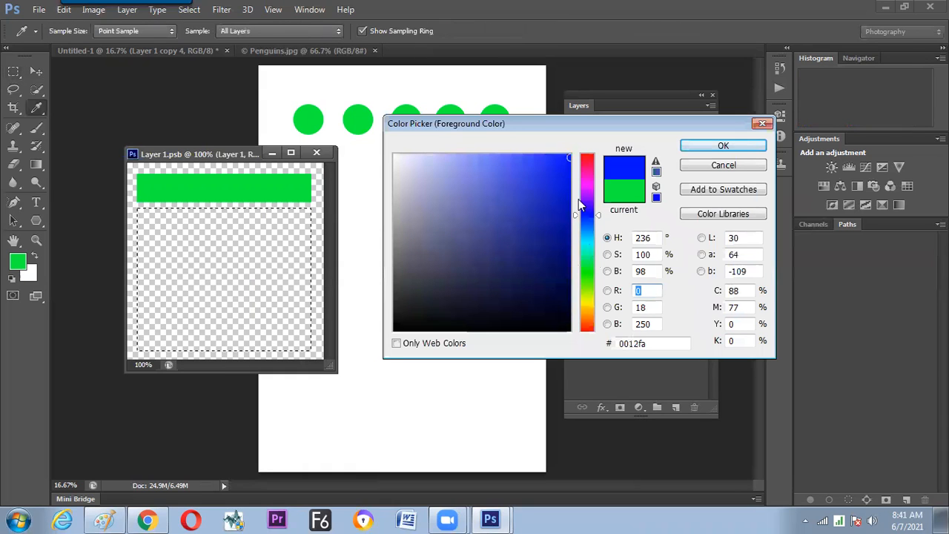
click(569, 154)
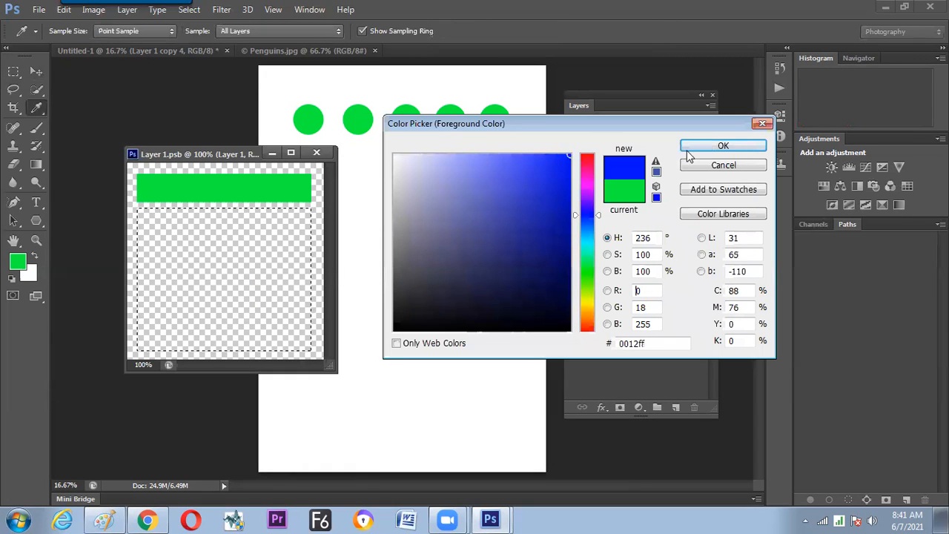
key(Return)
key(alt+BackSpace)
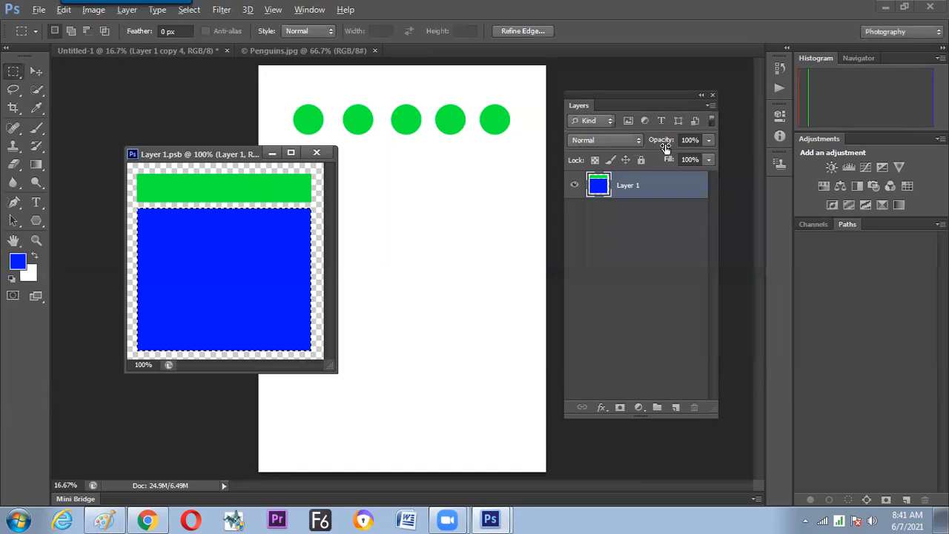
key(ctrl+d)
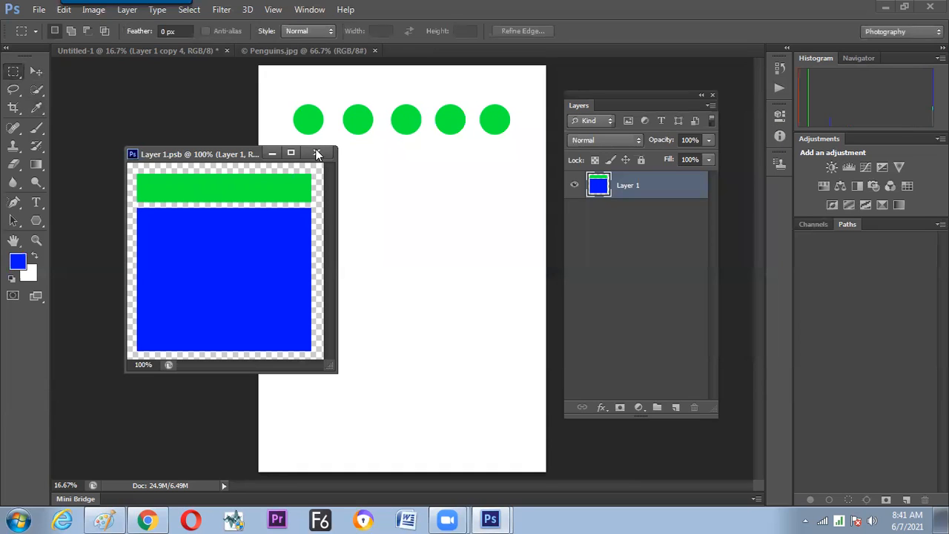
Save Layer 1.psb so the green bar and blue block update in all five copies.
click(38, 10)
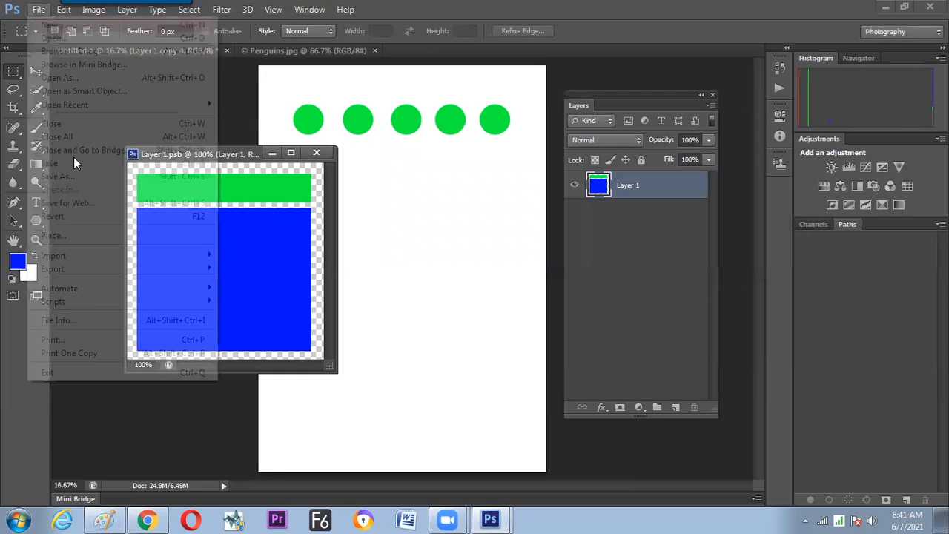
key(ctrl+s)
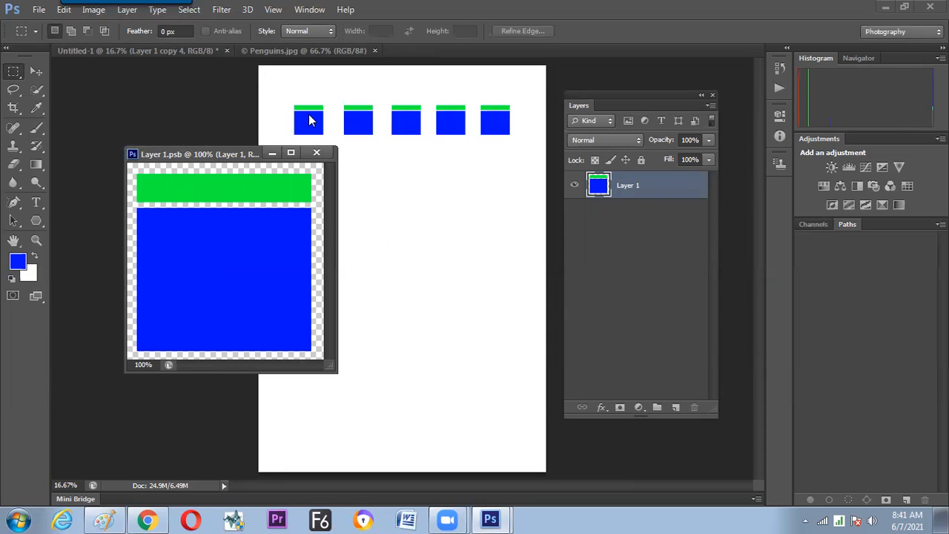
key(ctrl+plus)
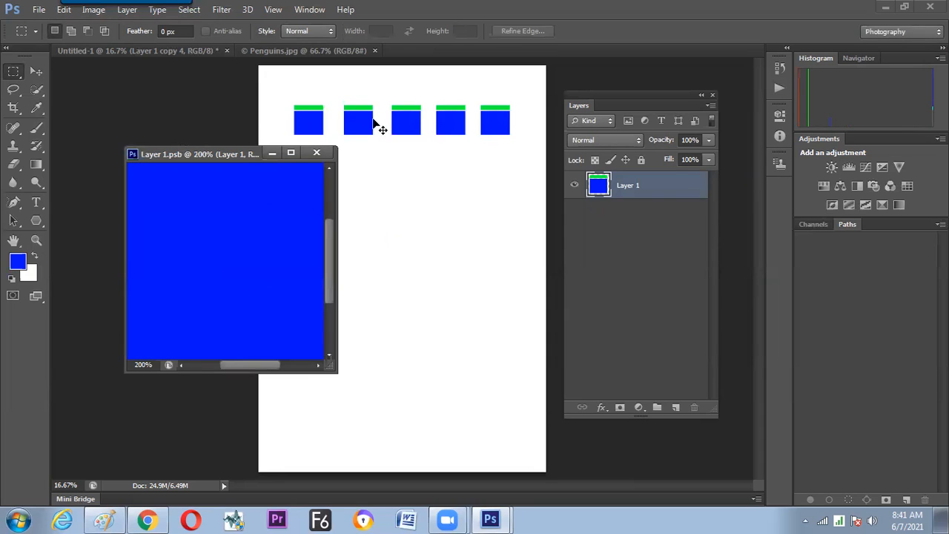
key(ctrl+minus)
key(ctrl+minus)
key(ctrl+plus)
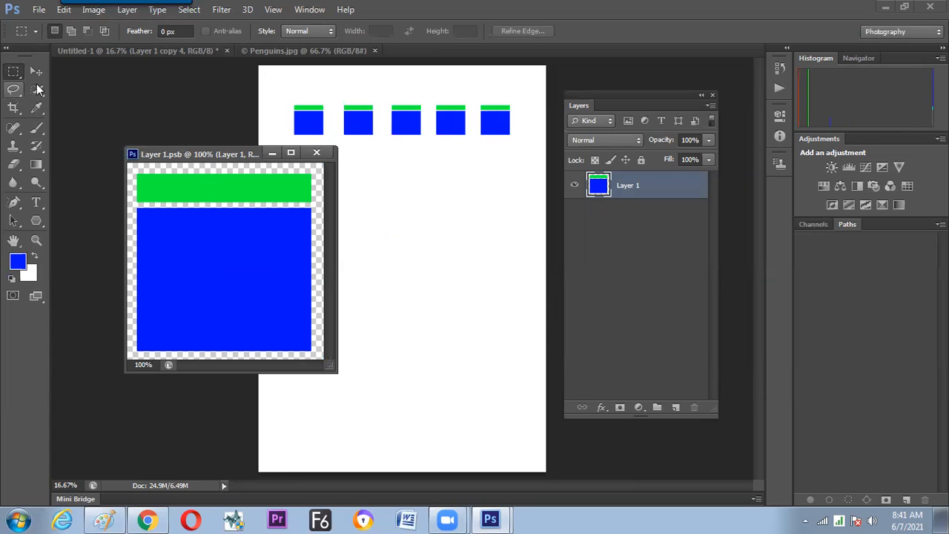
Cut the green bar's left end diagonally with the Polygonal Lasso, then save and close Layer 1.psb.
right_click(14, 89)
click(82, 97)
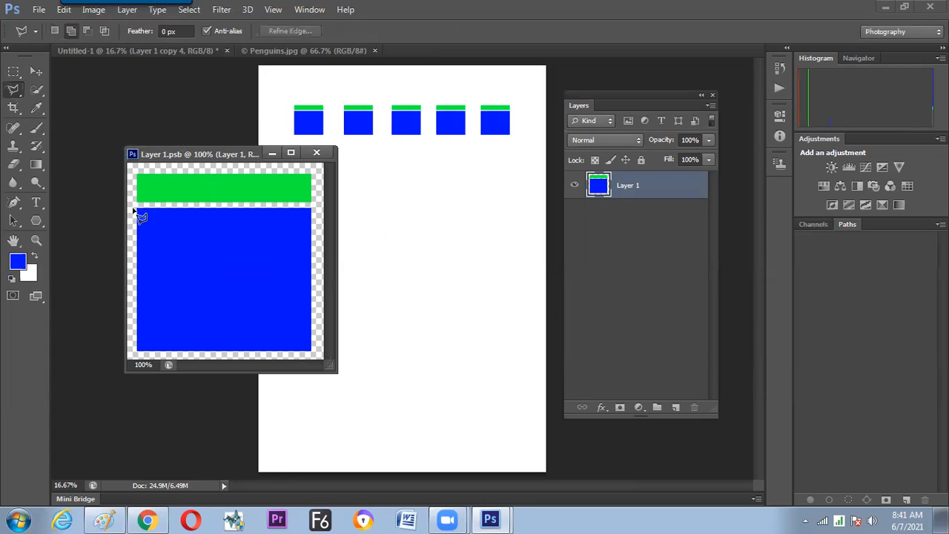
click(183, 170)
click(130, 169)
click(131, 207)
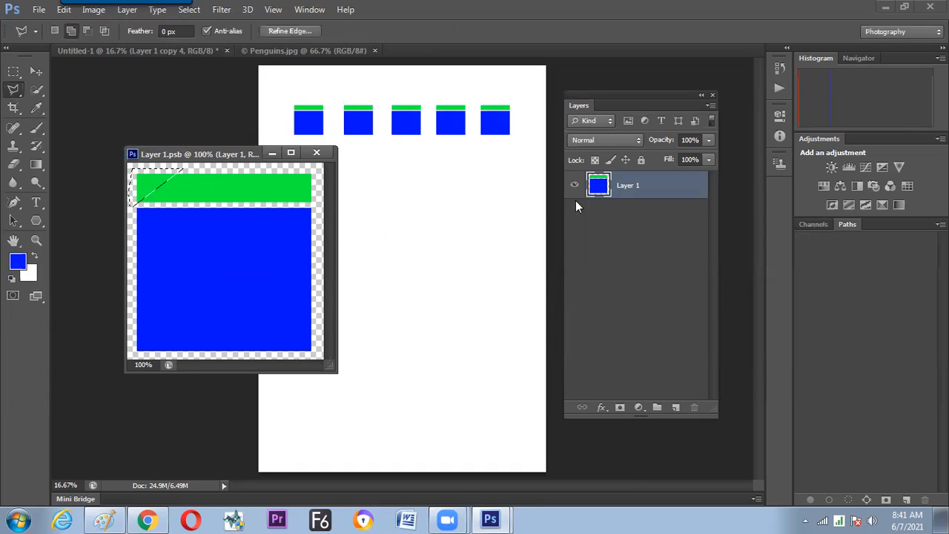
key(Delete)
key(ctrl+d)
key(ctrl+s)
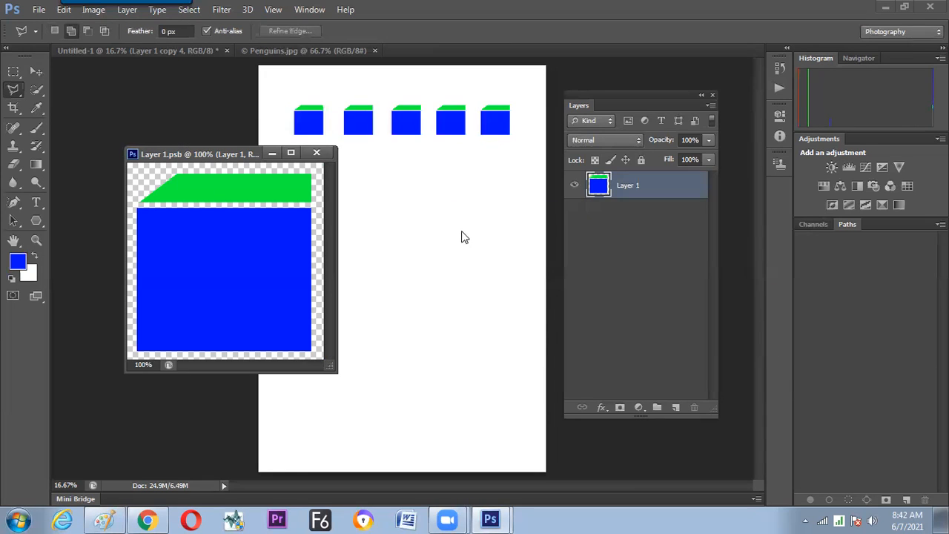
click(317, 156)
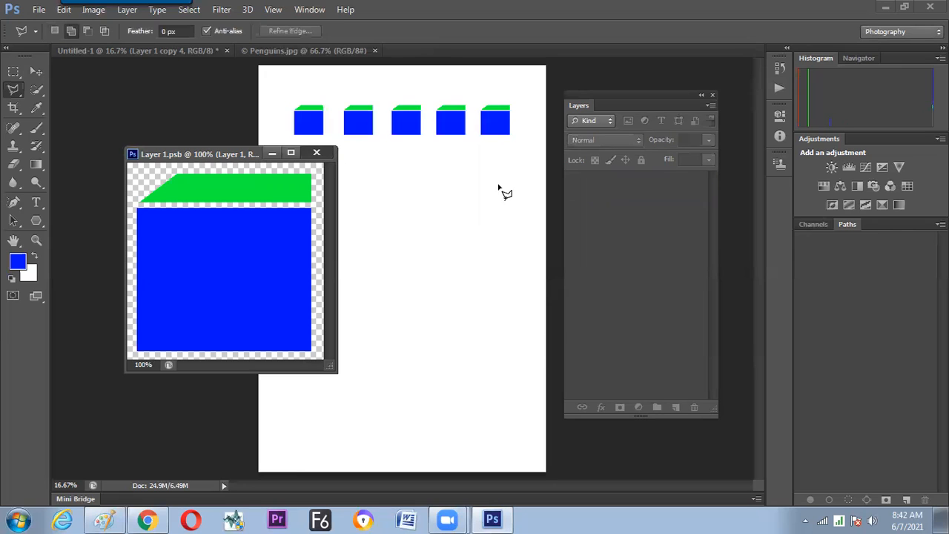
Select the five Smart Object layers from Layer 1 to Layer 1 copy 4 and distribute them evenly in the horizontal direction.
shift+click(642, 294)
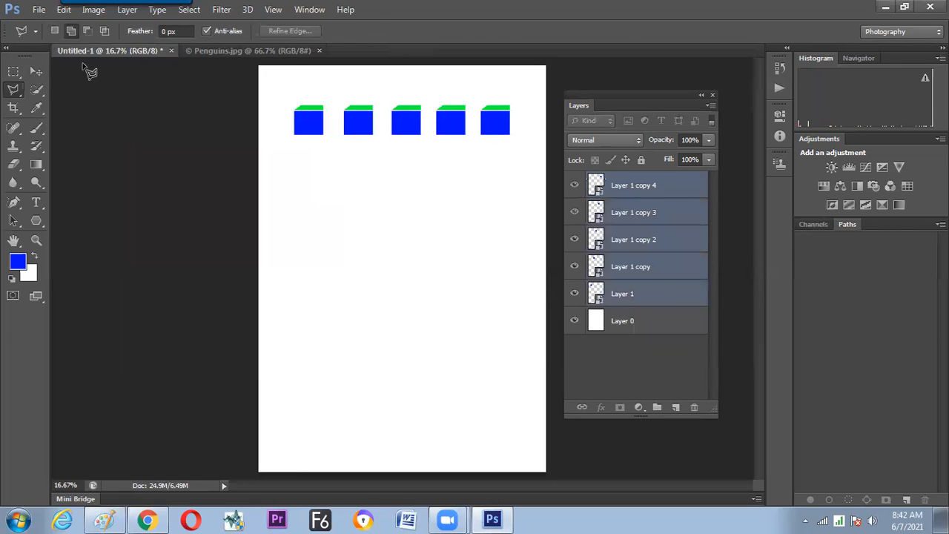
click(40, 74)
click(460, 35)
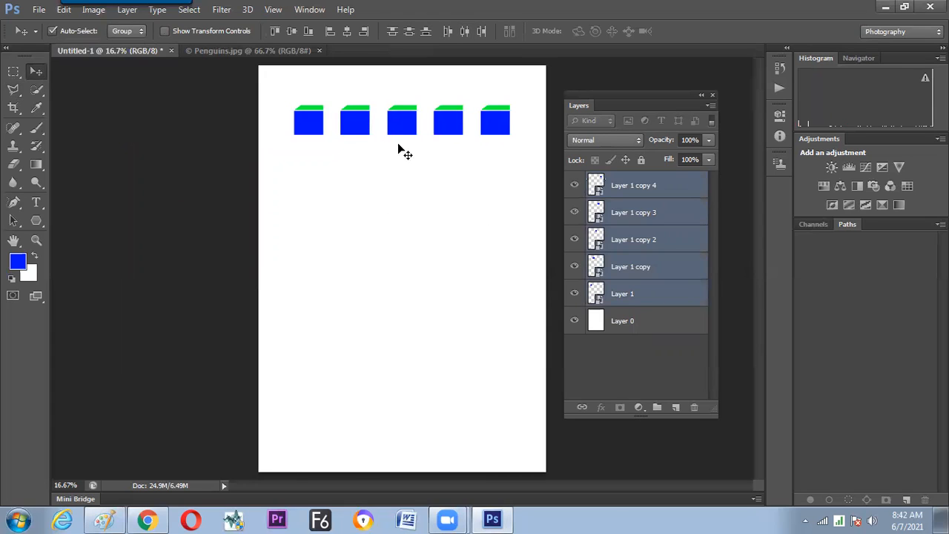
Duplicate the row of five shapes directly below the original row and undo the duplication.
drag(399, 158, 397, 177)
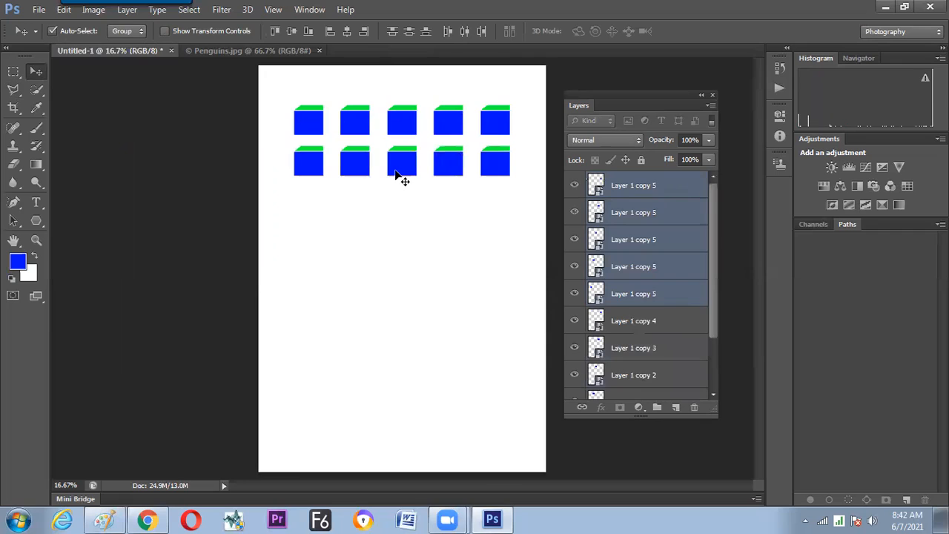
key(ctrl+z)
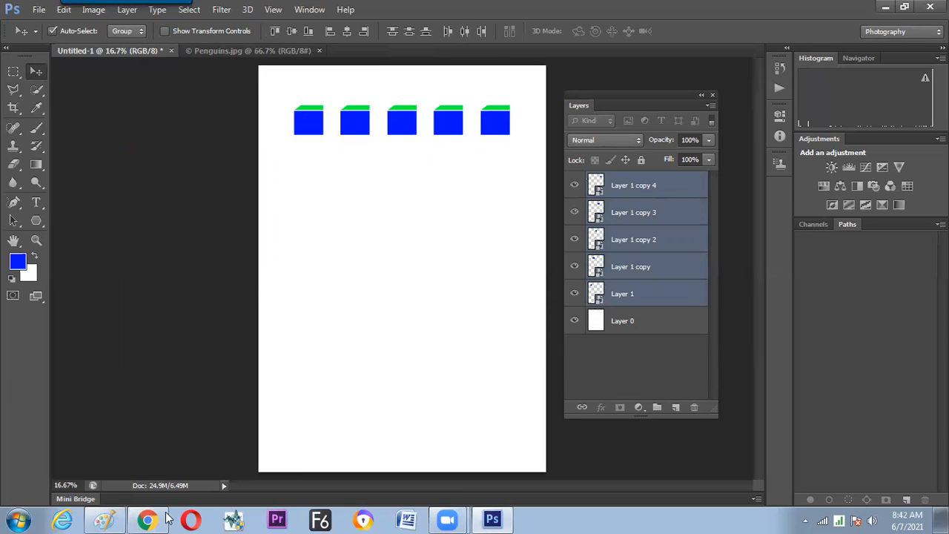
click(14, 72)
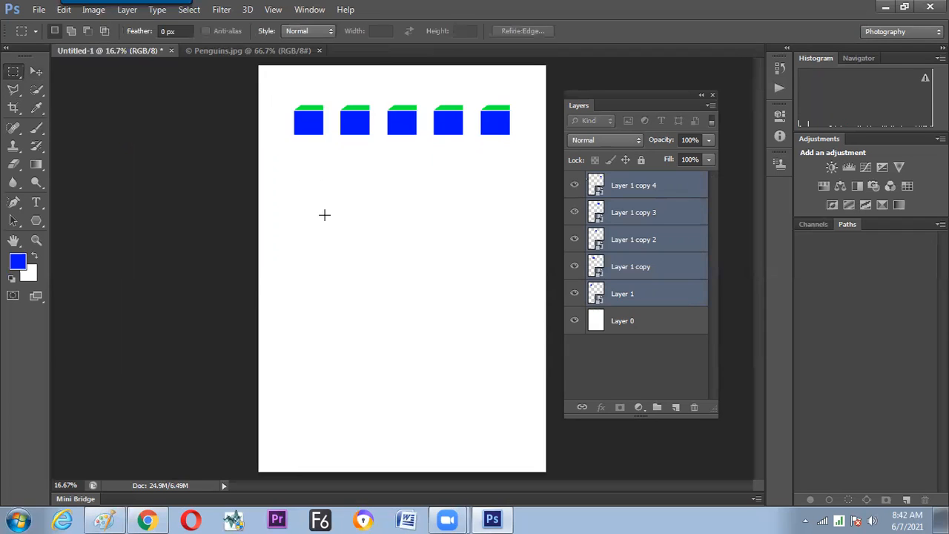
drag(275, 103, 324, 231)
click(313, 178)
drag(272, 185, 266, 175)
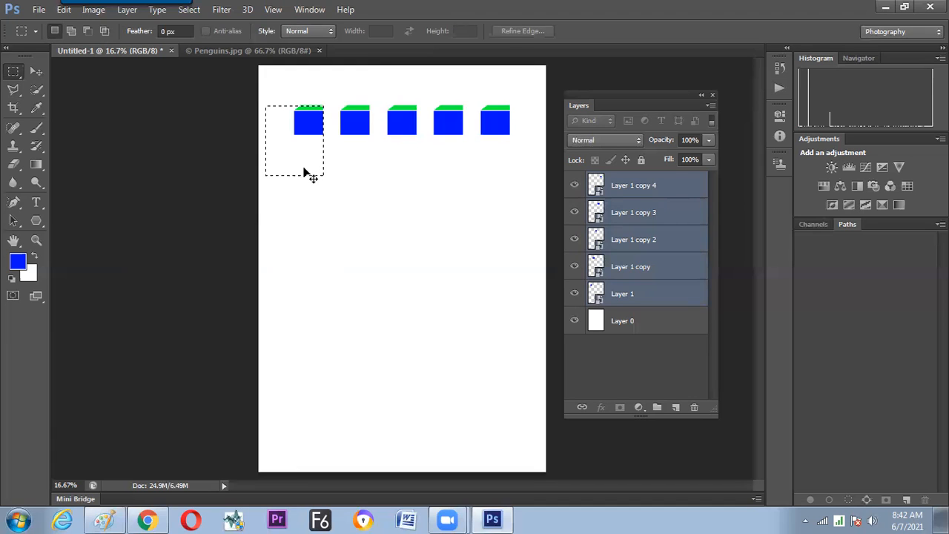
Switch to Paint to review the Align, Distribution and Hide/Show notes, and return to Photoshop.
key(alt+Tab)
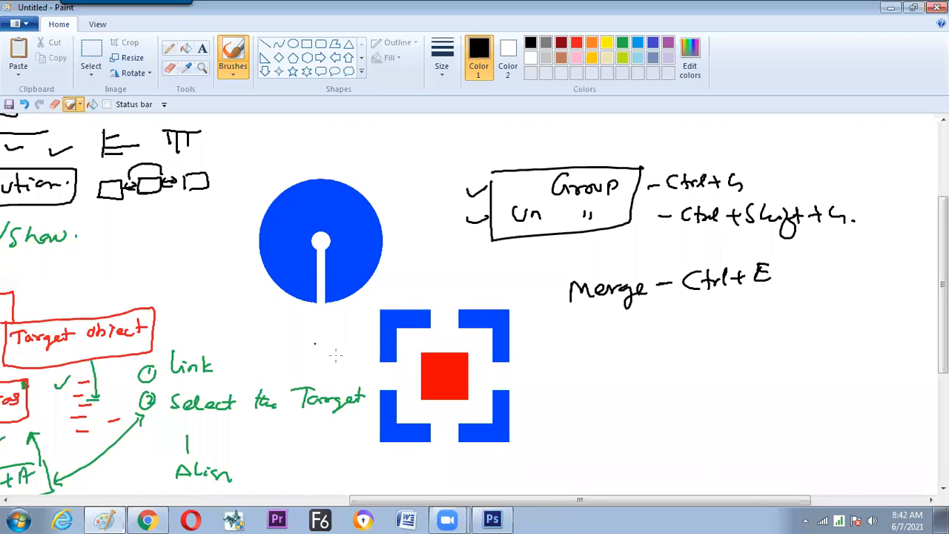
drag(490, 502, 281, 502)
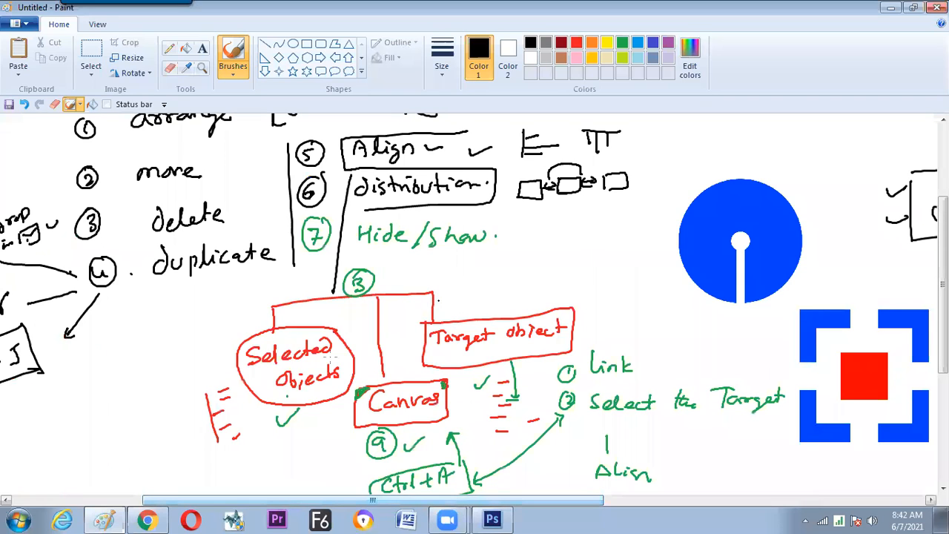
drag(398, 370, 414, 366)
key(alt+Tab)
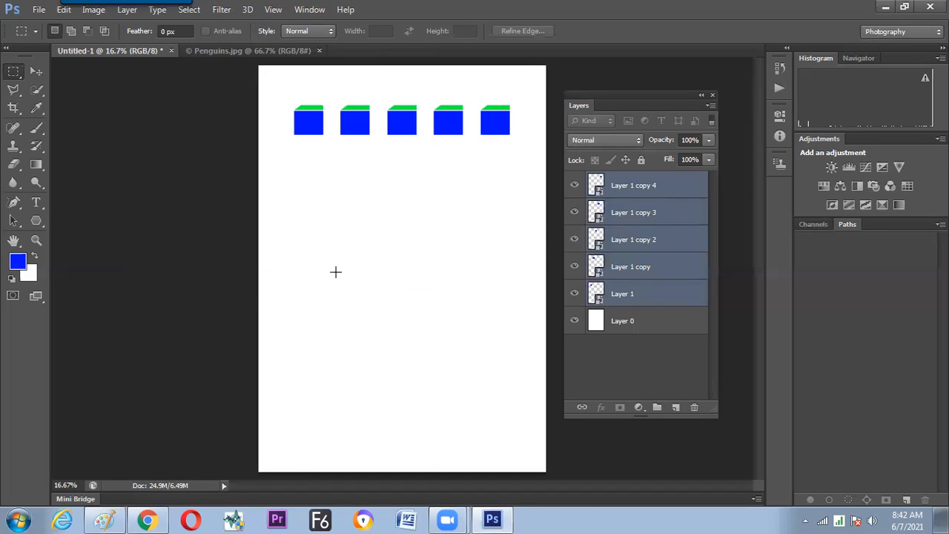
Draw a square marquee near the page's middle and align the Layer 1 shape to its top edge and horizontal centre.
drag(334, 249, 417, 320)
click(577, 191)
key(ctrl+z)
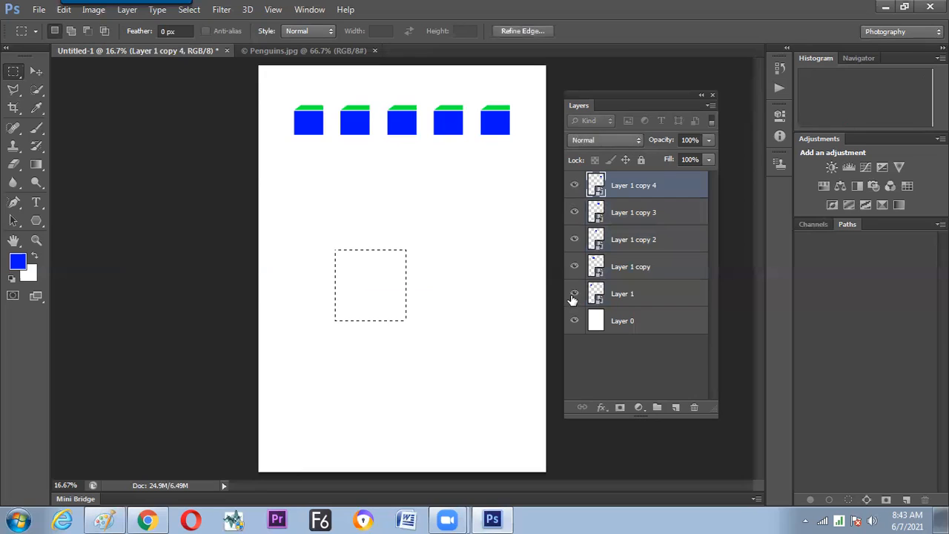
click(634, 297)
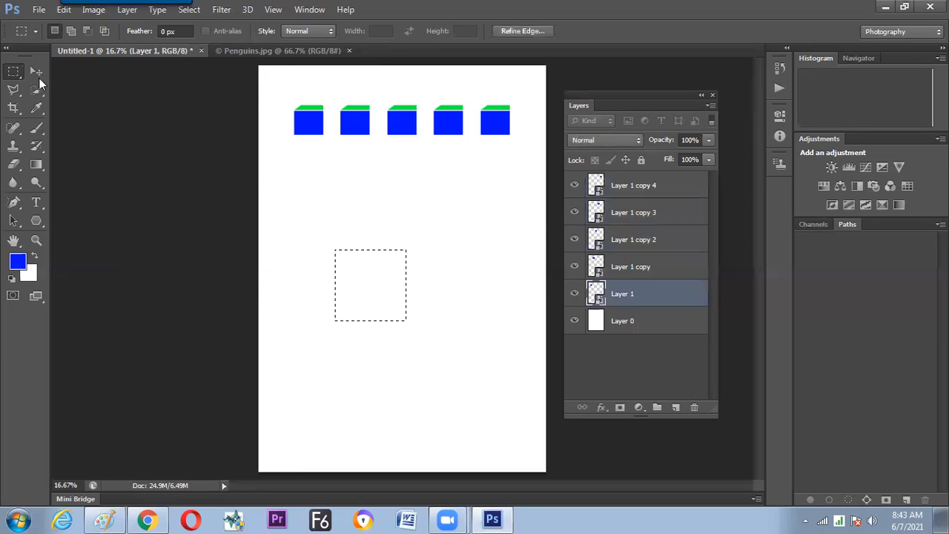
click(37, 74)
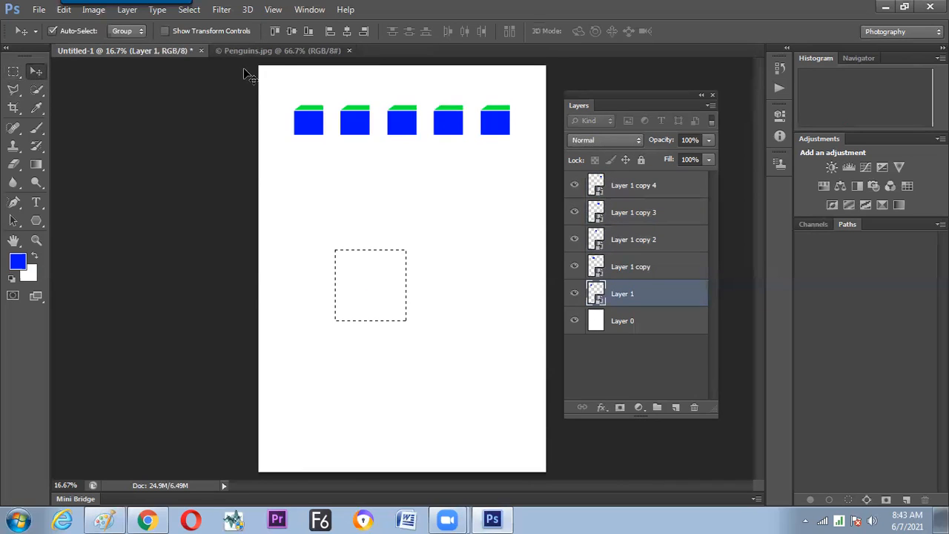
click(278, 31)
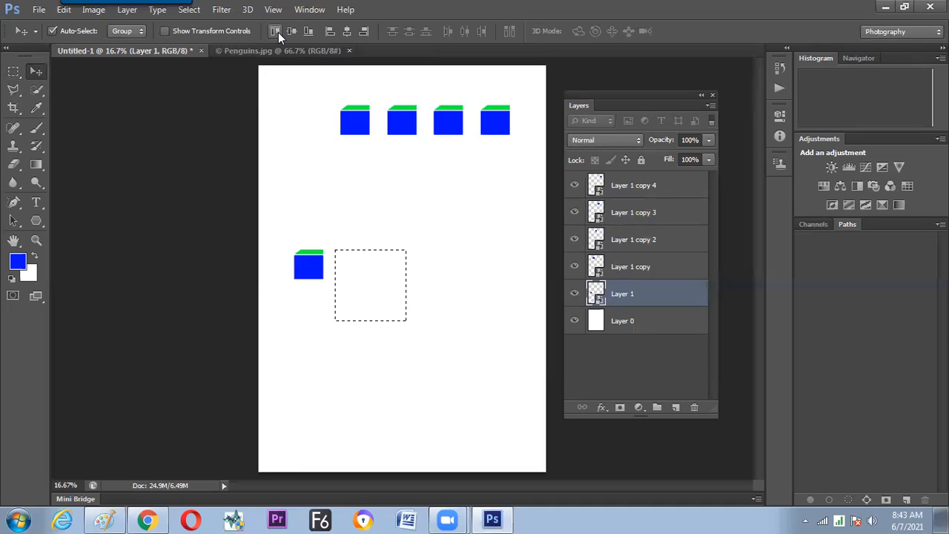
click(345, 33)
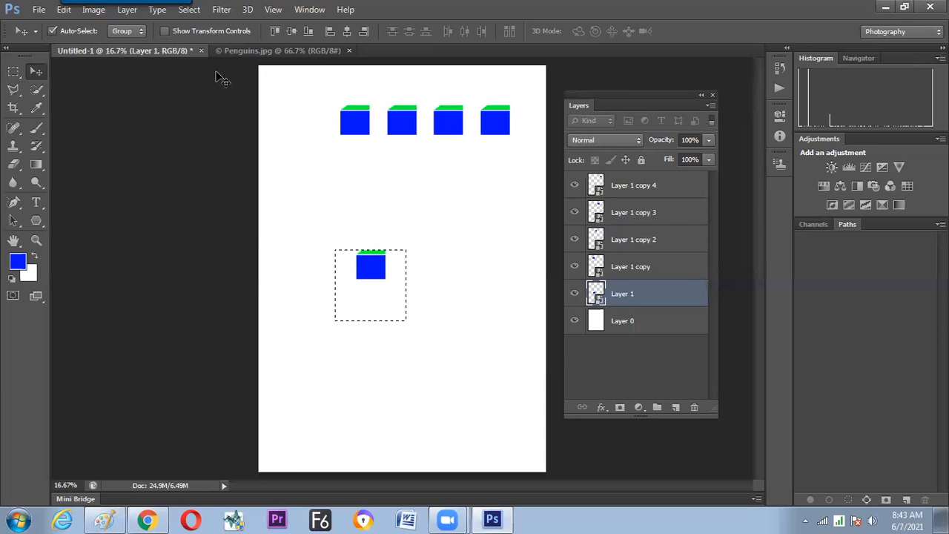
Select the entire canvas, and clear the selection.
click(189, 10)
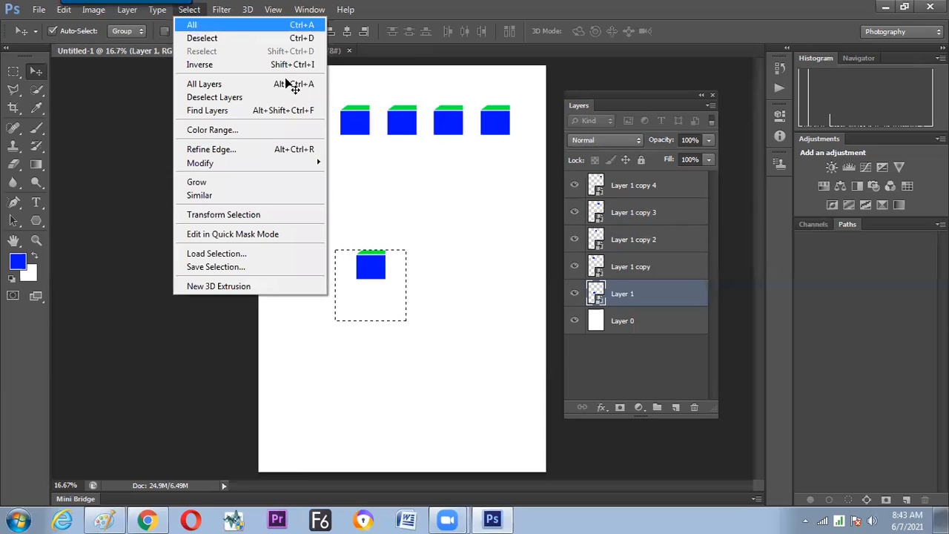
key(ctrl+a)
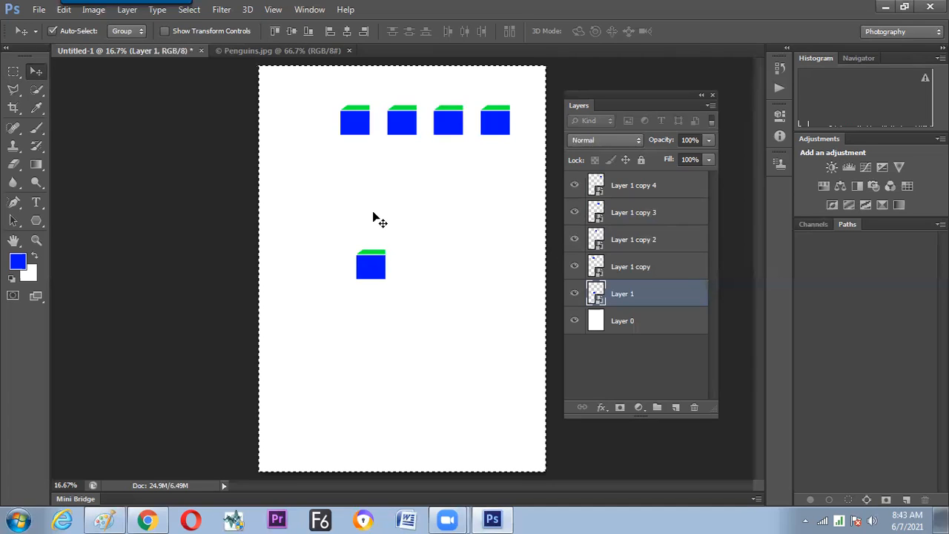
key(ctrl+d)
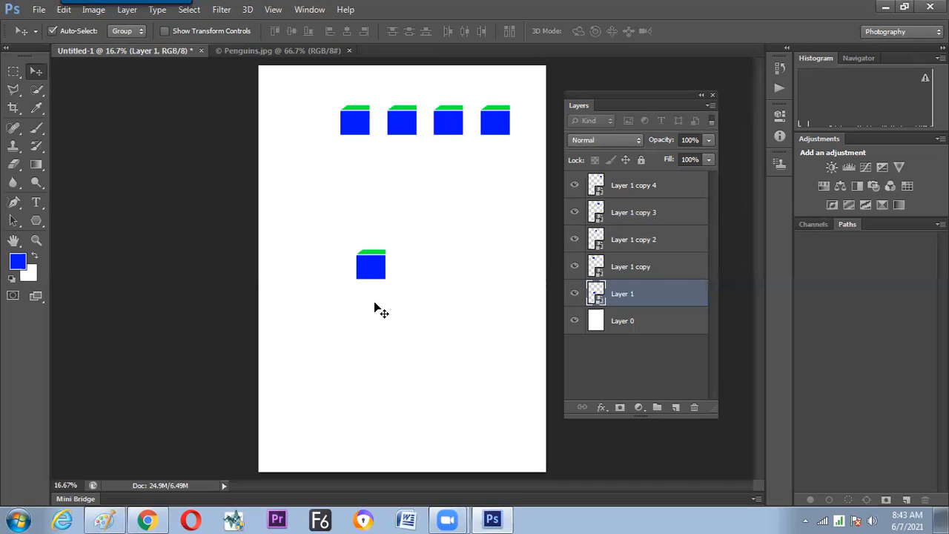
Look at the Penguins.jpg document, return to Untitled-1, and switch to the layer notes in Paint.
click(250, 55)
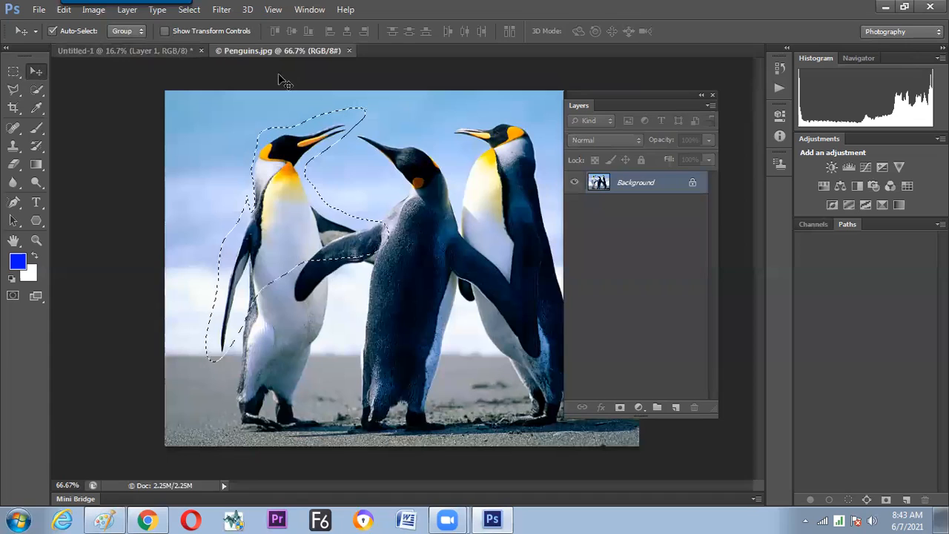
key(ctrl+Tab)
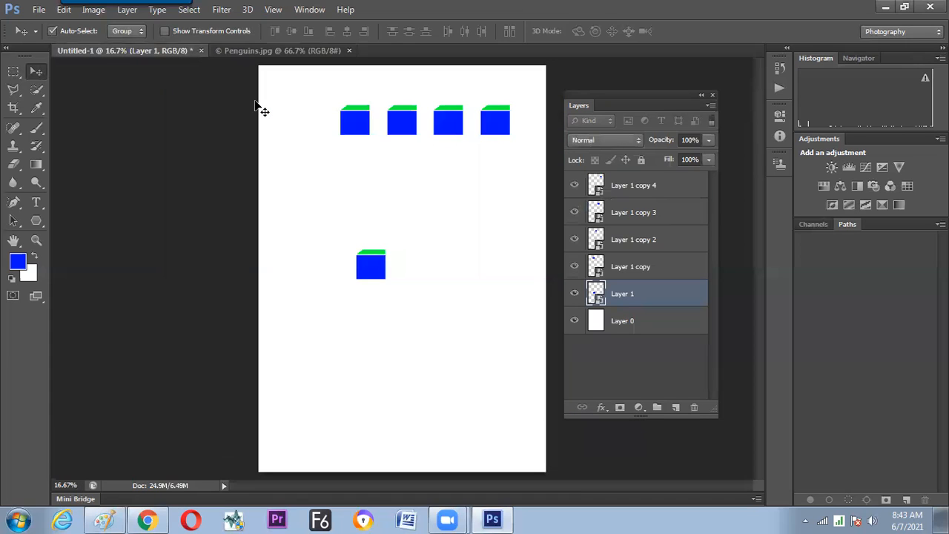
click(106, 519)
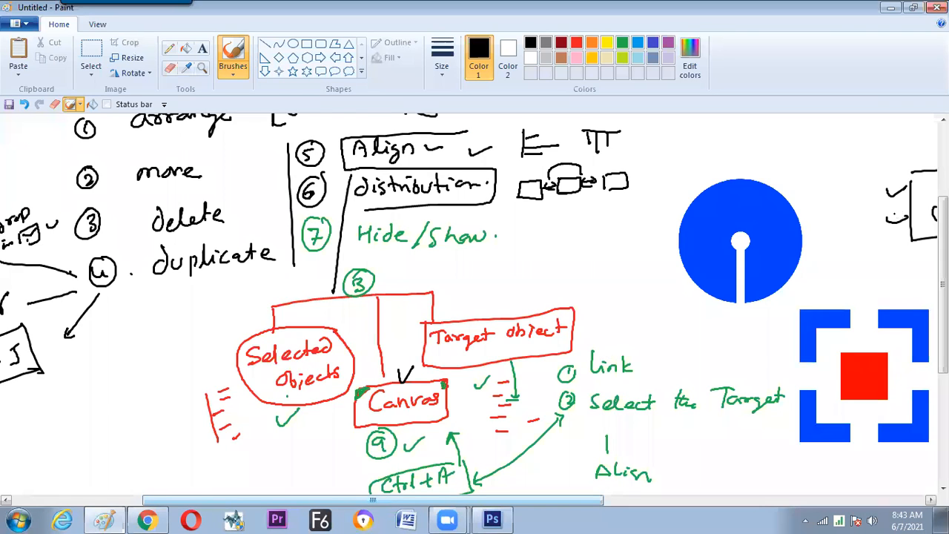
scroll(475, 297, down, 3)
scroll(608, 236, up, 3)
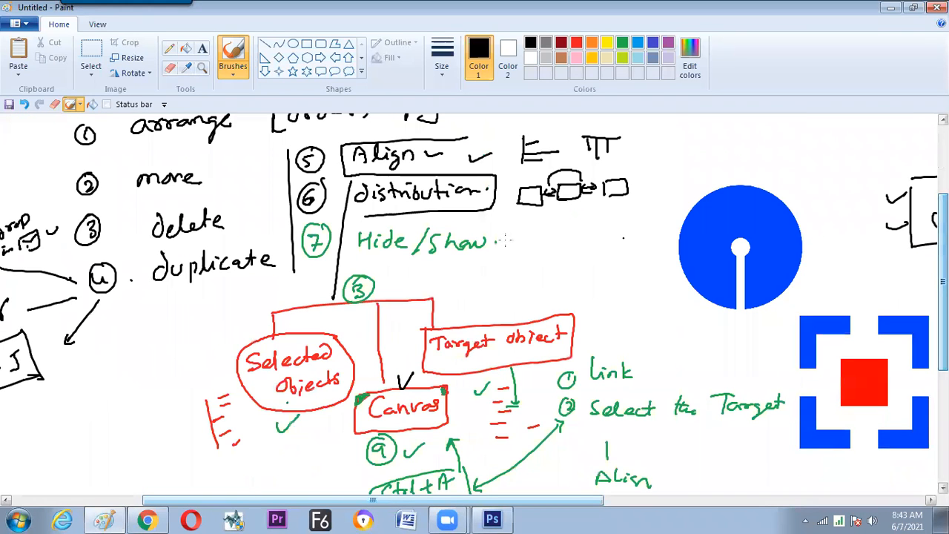
Write a circled 8 and "Smart Object" in black beside the Hide/Show note, with lines above and below the words.
drag(505, 226, 505, 263)
drag(528, 231, 524, 234)
drag(531, 229, 546, 245)
drag(561, 236, 608, 239)
mouse_move(598, 231)
mouse_down()
mouse_move(635, 225)
mouse_move(643, 234)
mouse_up()
drag(653, 225, 651, 236)
drag(655, 230, 669, 231)
drag(675, 209, 675, 230)
drag(670, 217, 680, 216)
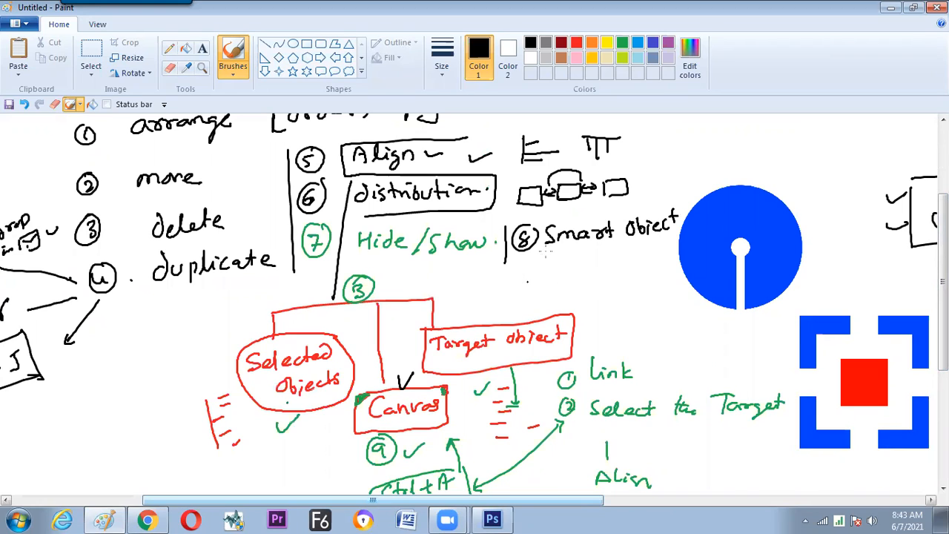
drag(544, 253, 661, 247)
drag(560, 220, 651, 211)
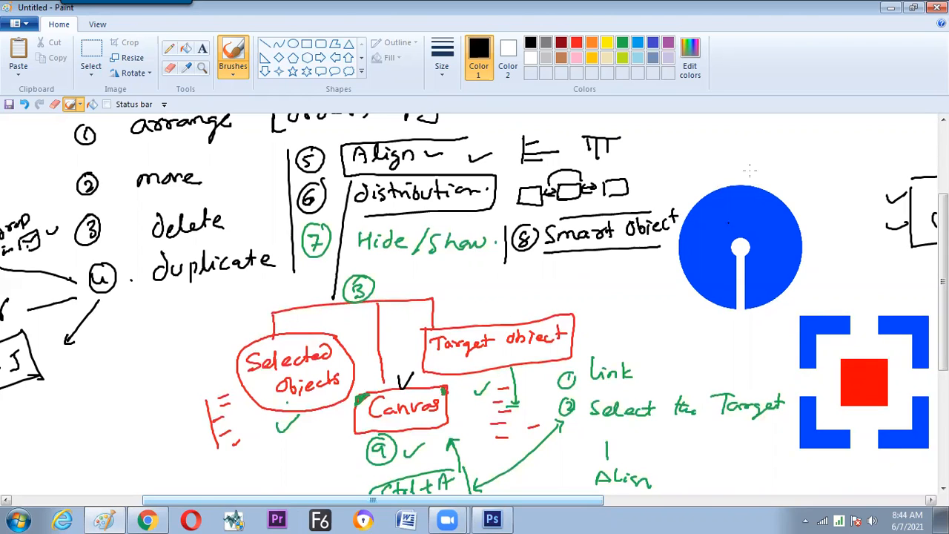
Add a check mark above the "Layers & its detail" title and handwrite an underlined Photoshop note beside it.
drag(753, 169, 803, 164)
scroll(414, 502, left, 3)
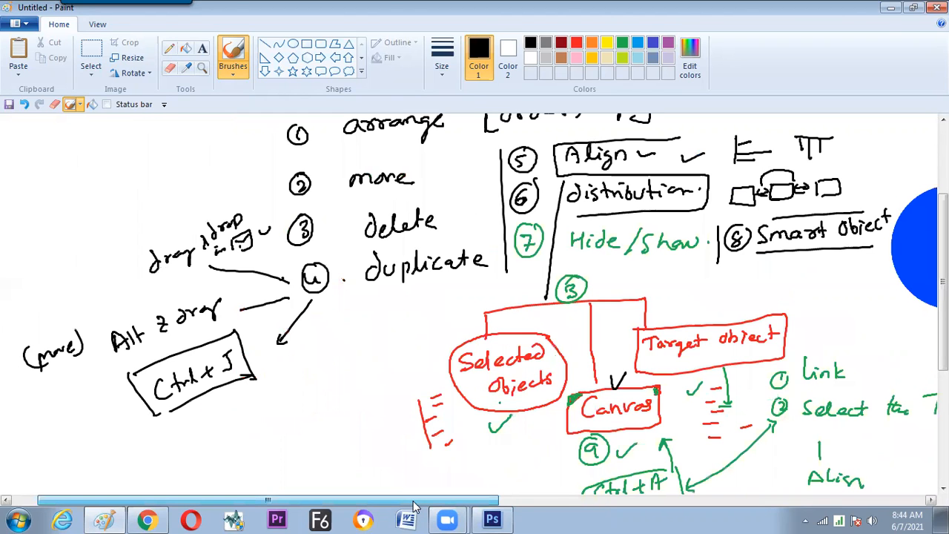
scroll(346, 148, up, 3)
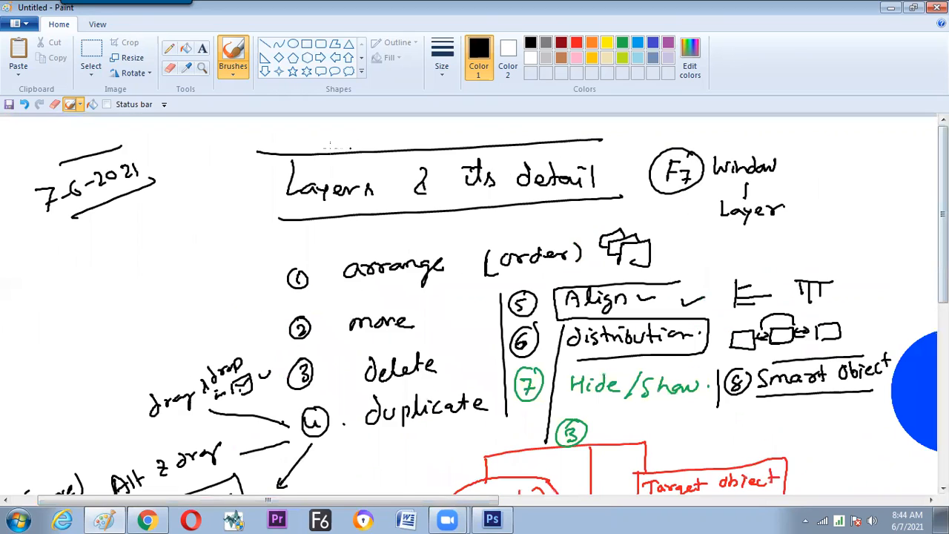
drag(330, 146, 365, 132)
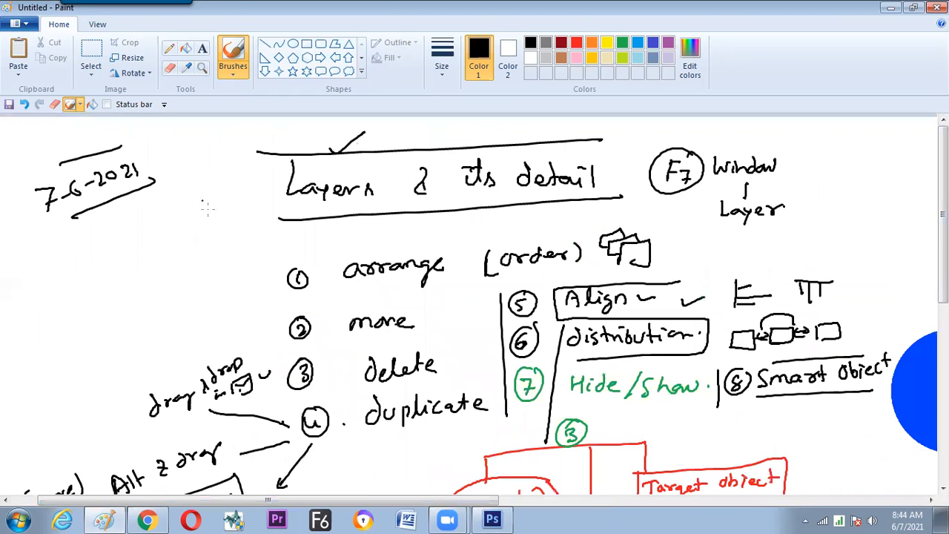
click(182, 208)
mouse_move(182, 152)
mouse_down()
mouse_move(231, 154)
mouse_move(238, 143)
mouse_move(247, 148)
mouse_move(216, 159)
mouse_move(264, 158)
mouse_move(271, 190)
mouse_up()
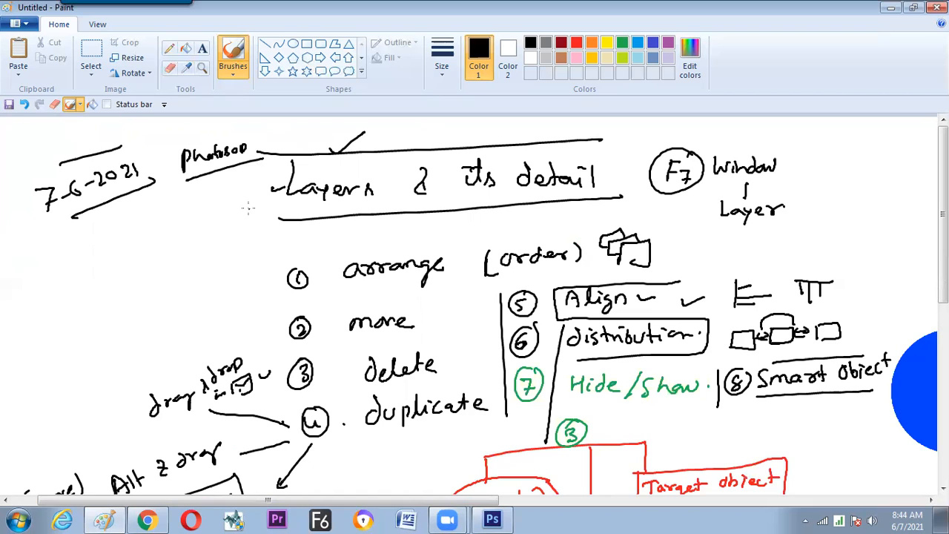
Draw an arrow from the Photoshop note to the Layers title and branches to the handwritten words Photo, Raster and Pixel.
mouse_move(244, 175)
mouse_down()
mouse_move(261, 192)
mouse_move(184, 213)
mouse_move(147, 244)
mouse_up()
drag(143, 228, 147, 234)
drag(155, 219, 170, 224)
mouse_move(173, 210)
mouse_down()
mouse_move(178, 221)
mouse_move(184, 212)
mouse_up()
drag(230, 165, 216, 227)
mouse_move(179, 266)
mouse_down()
mouse_move(187, 247)
mouse_move(215, 242)
mouse_up()
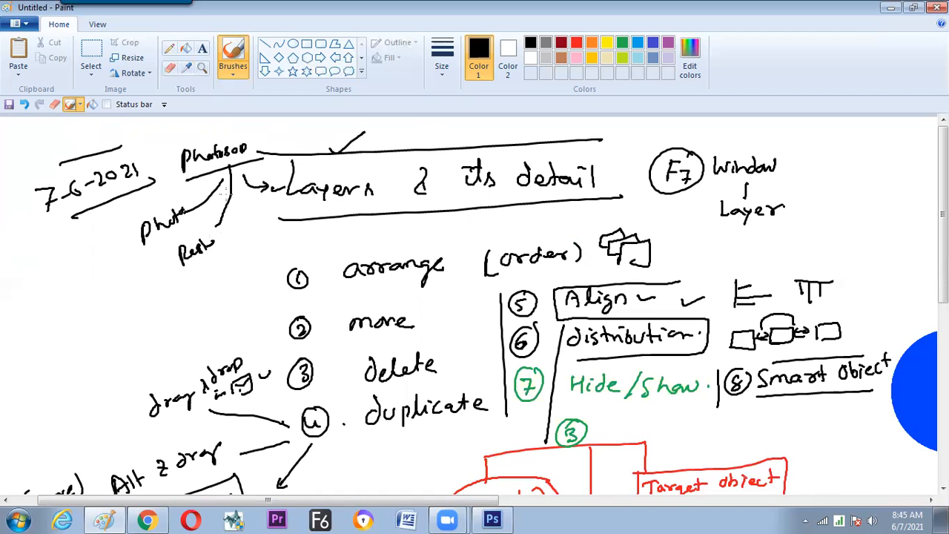
drag(231, 169, 245, 211)
mouse_move(210, 244)
mouse_down()
mouse_move(224, 232)
mouse_move(252, 245)
mouse_up()
drag(241, 265, 279, 235)
click(284, 243)
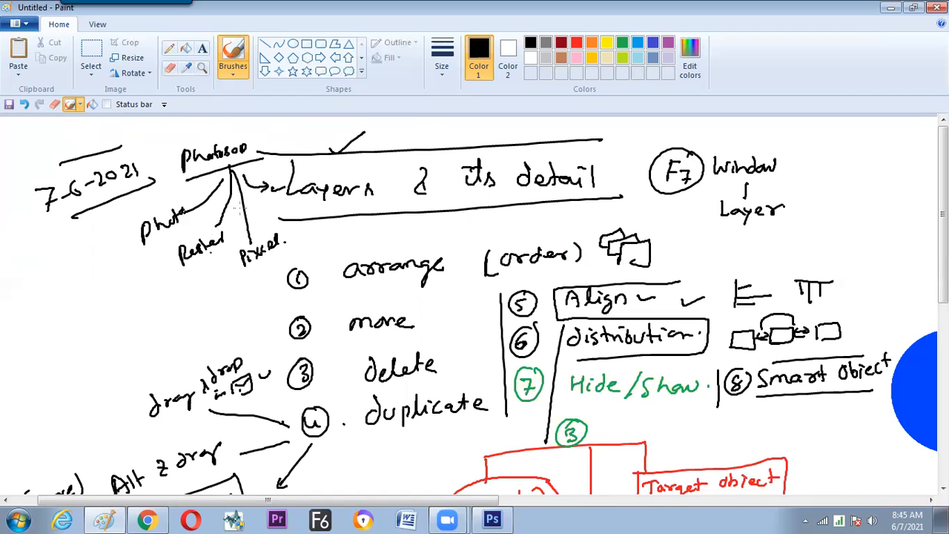
Mark a stroke above the Photoshop note and switch back to Photoshop.
drag(246, 124, 169, 148)
click(110, 336)
key(alt+Tab)
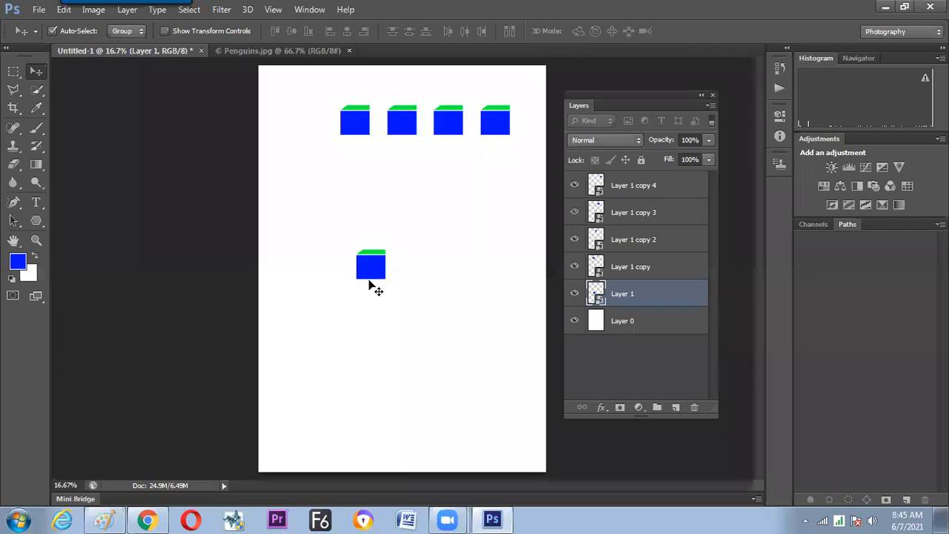